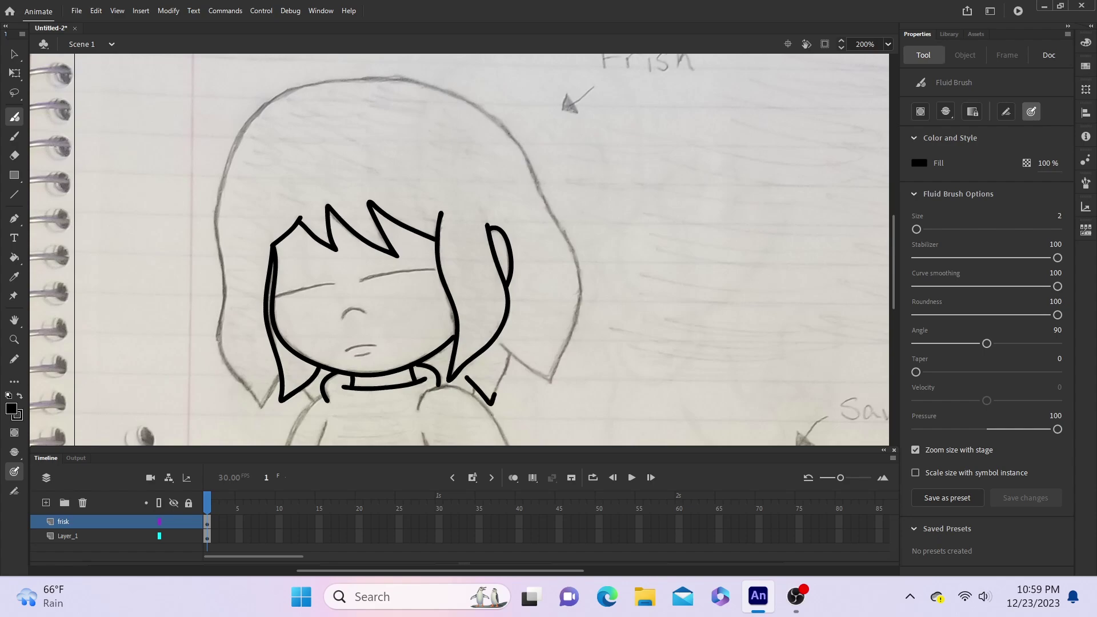
Step: Trace Frisk's outer hair, both arms and the torso sides over the sketch with the black Fluid Brush
mouse_move(262, 408)
mouse_down()
mouse_move(558, 221)
mouse_move(551, 382)
mouse_up()
scroll(460, 250, down, 3)
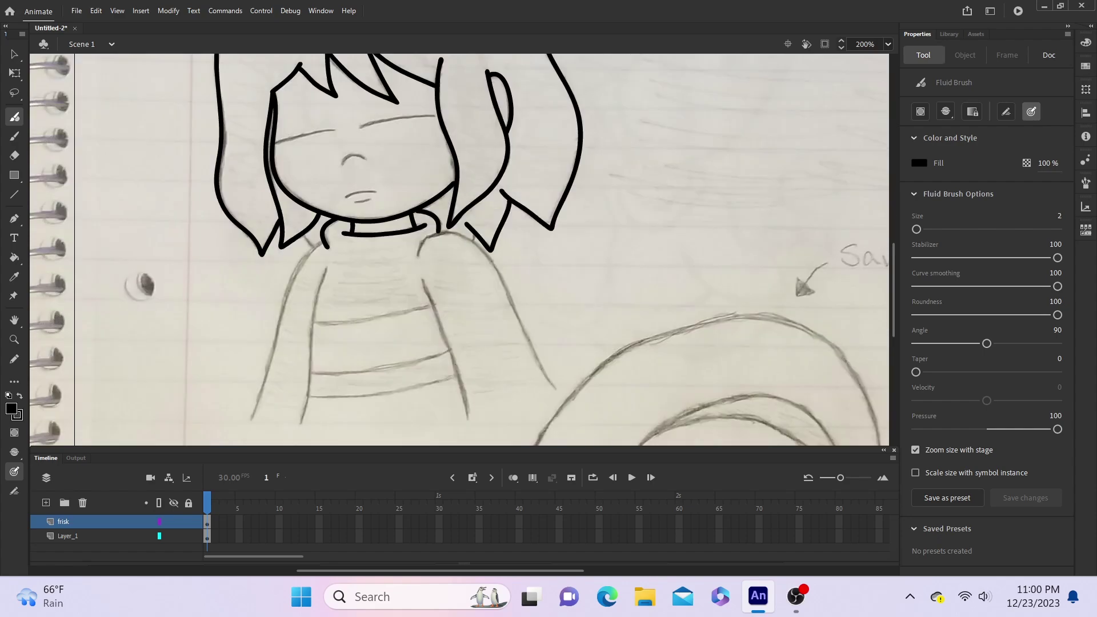
drag(320, 241, 251, 421)
drag(327, 267, 301, 424)
drag(421, 278, 469, 421)
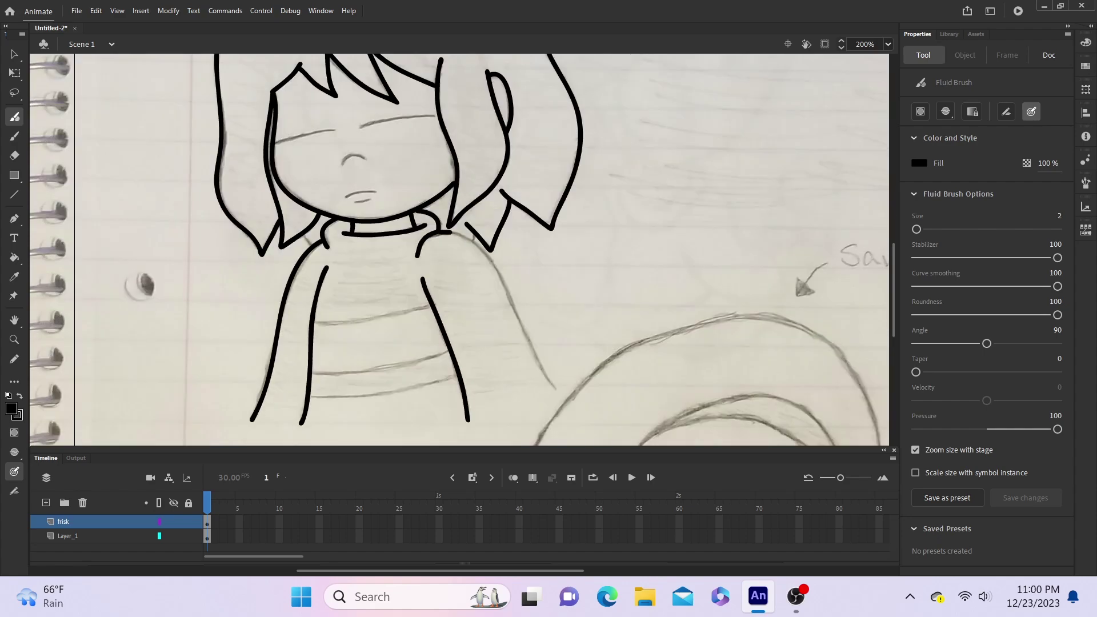
drag(418, 257, 559, 390)
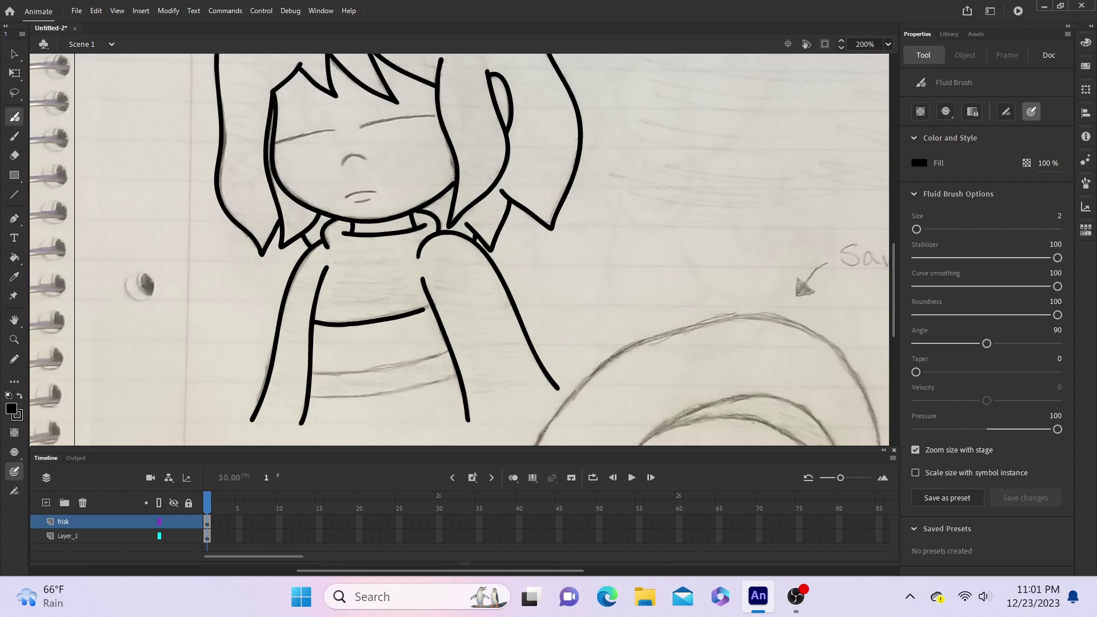
Step: Trace the stripes across Frisk's shirt in black, ending each at the torso edges
drag(423, 310, 433, 306)
drag(312, 374, 450, 349)
drag(311, 399, 459, 377)
Step: Add a layer named frisk_face and trace Frisk's closed eyes, nose and mouth on it
click(46, 503)
double_click(67, 521)
text(frisk_face)
key(Return)
drag(335, 130, 287, 139)
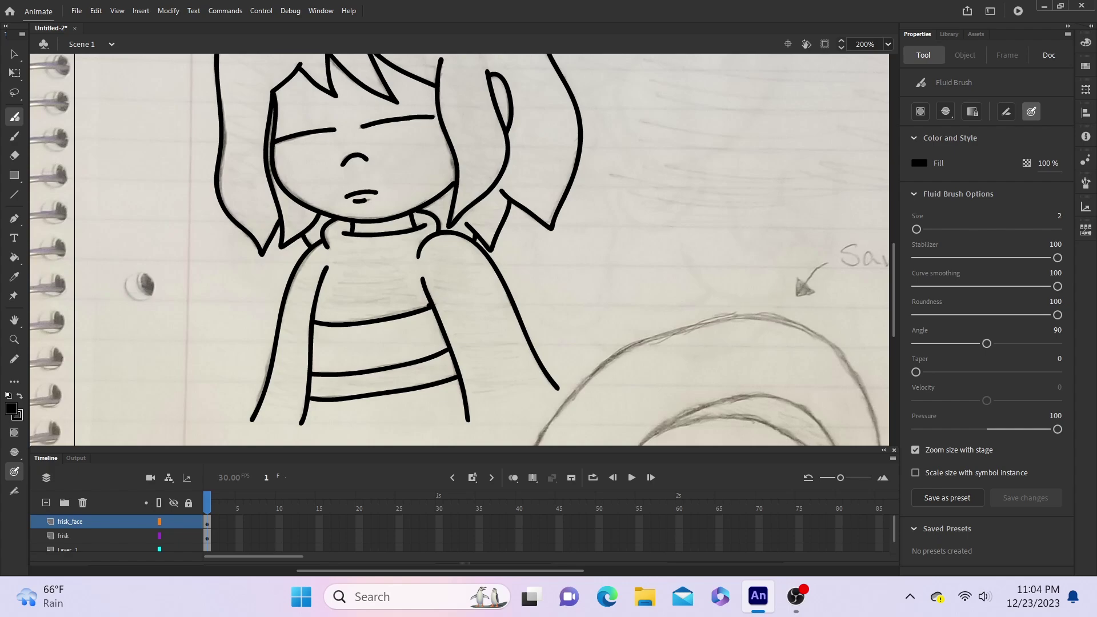
Step: Add a new layer named sans for the second character
mouse_move(440, 571)
mouse_down()
mouse_move(728, 571)
mouse_move(527, 571)
mouse_up()
click(46, 502)
mouse_move(894, 291)
mouse_down()
mouse_move(893, 394)
mouse_move(894, 318)
mouse_up()
double_click(66, 521)
text(sans)
key(Return)
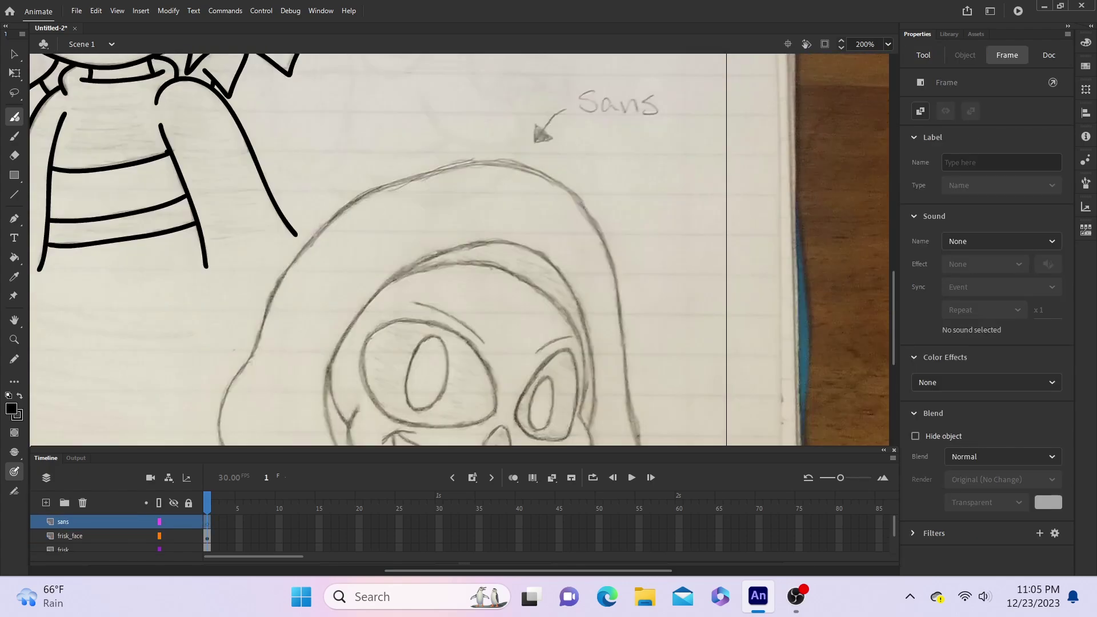
Step: Trace the cheek and jaw line of Sans's skull in black on the sans layer
scroll(377, 249, down, 3)
drag(360, 252, 354, 297)
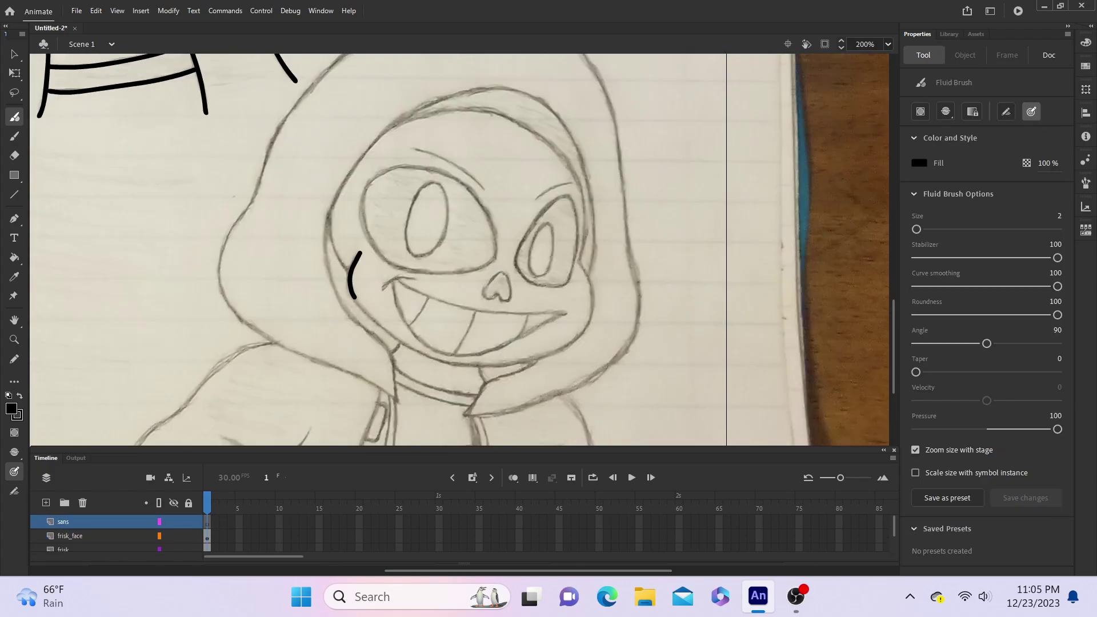
mouse_move(358, 254)
mouse_down()
mouse_move(592, 311)
mouse_move(580, 262)
mouse_up()
mouse_move(397, 401)
mouse_down()
mouse_move(393, 373)
mouse_move(547, 105)
mouse_up()
key(ctrl+z)
mouse_move(397, 402)
mouse_down()
mouse_move(347, 175)
mouse_move(445, 98)
mouse_move(590, 274)
mouse_up()
key(ctrl+z)
key(ctrl+z)
mouse_move(590, 273)
mouse_down()
mouse_move(553, 109)
mouse_move(584, 177)
mouse_up()
key(ctrl+z)
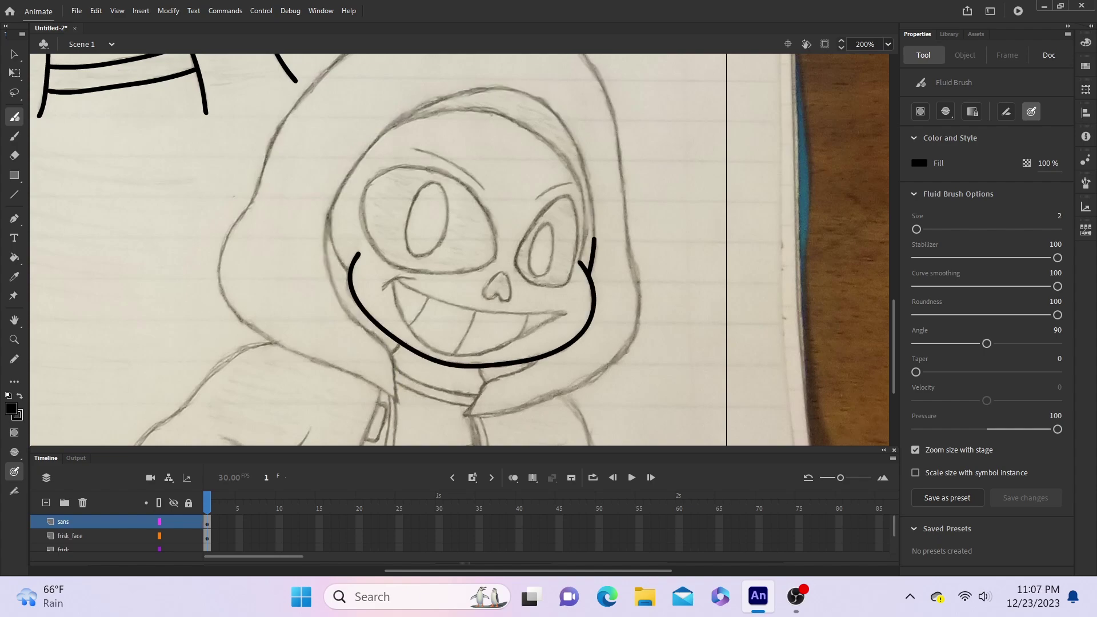
Step: Trace the inner and outer outlines of Sans's hood, the skull's upper edge and the neck collar in black
mouse_move(594, 239)
mouse_down()
mouse_move(389, 123)
mouse_move(399, 403)
mouse_up()
drag(522, 370, 465, 417)
scroll(464, 249, down, 1)
key(ctrl+minus)
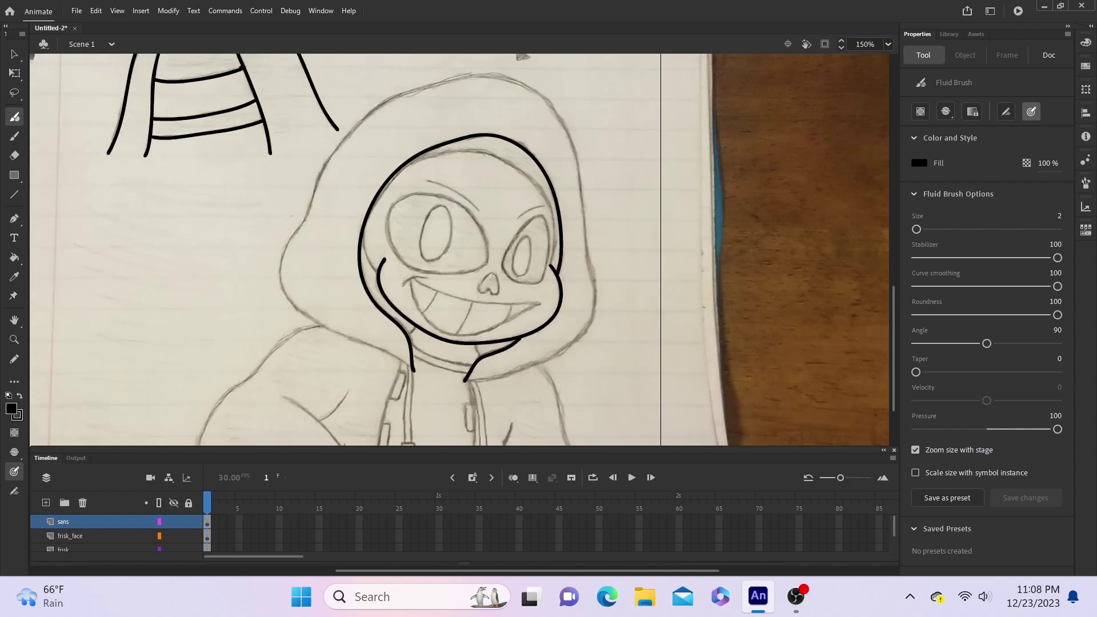
mouse_move(413, 370)
mouse_down()
mouse_move(537, 91)
mouse_move(302, 221)
mouse_move(466, 380)
mouse_up()
key(ctrl+z)
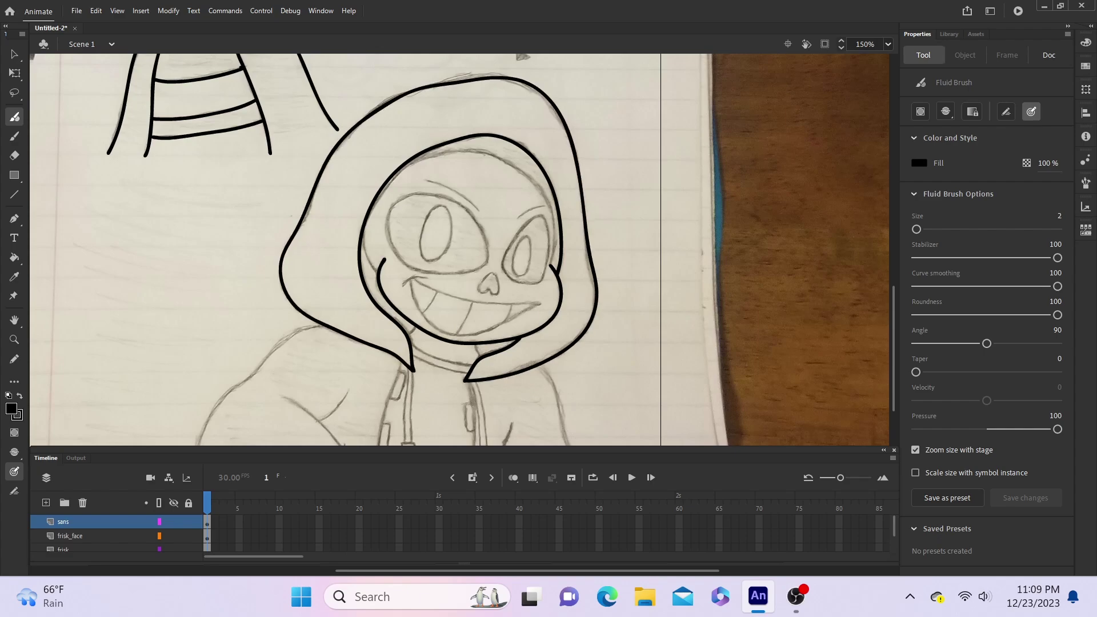
mouse_move(553, 246)
mouse_down()
mouse_move(405, 164)
mouse_move(552, 216)
mouse_move(392, 178)
mouse_up()
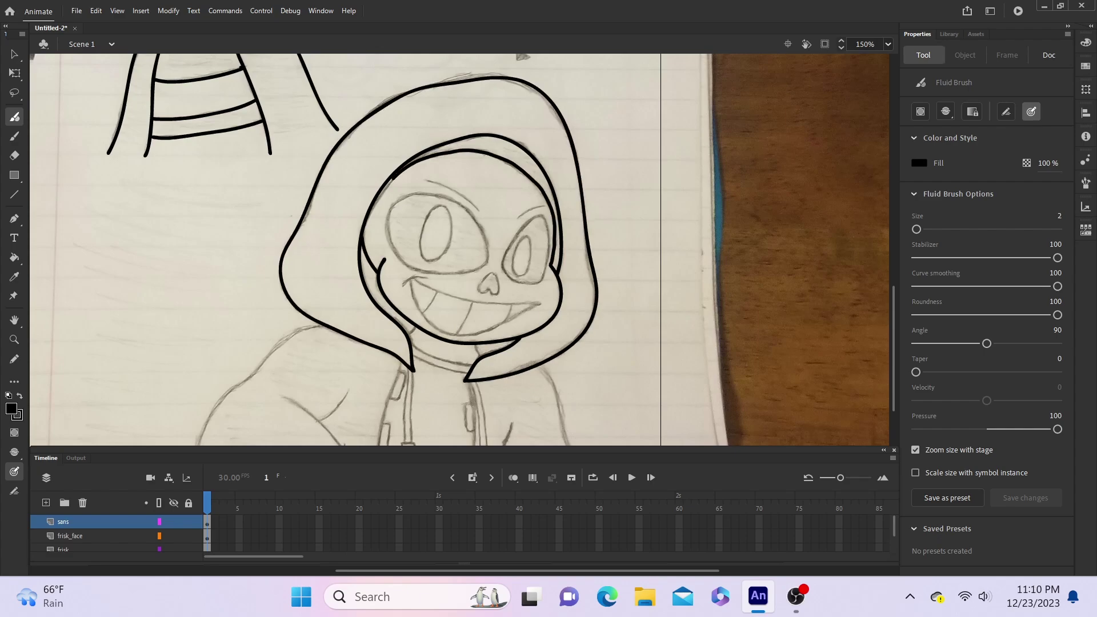
drag(425, 361, 470, 372)
Step: Trace the hoodie's left front edge and the right sleeve's inner and outer lines in black
scroll(459, 250, down, 3)
key(ctrl+equal)
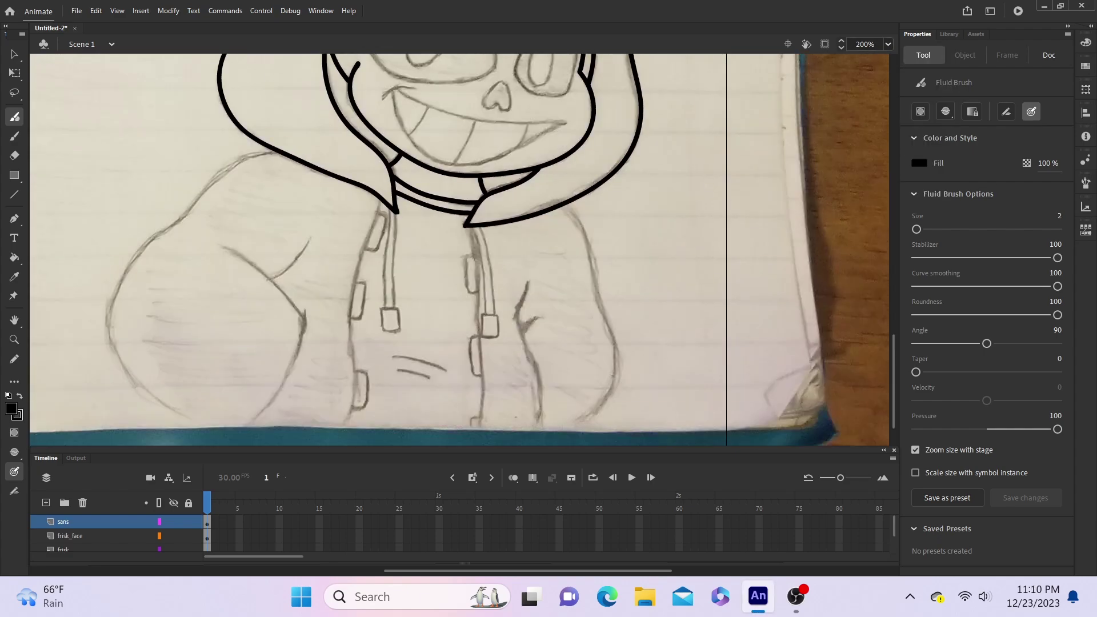
key(ctrl+z)
drag(379, 198, 341, 431)
drag(528, 282, 533, 437)
mouse_move(563, 206)
mouse_down()
mouse_move(618, 354)
mouse_move(579, 439)
mouse_up()
key(ctrl+z)
Step: Trace both hoodie drawstrings and the right front edge with the zipper tabs and shirt folds in black
drag(470, 227, 482, 303)
drag(472, 228, 486, 314)
drag(478, 226, 496, 313)
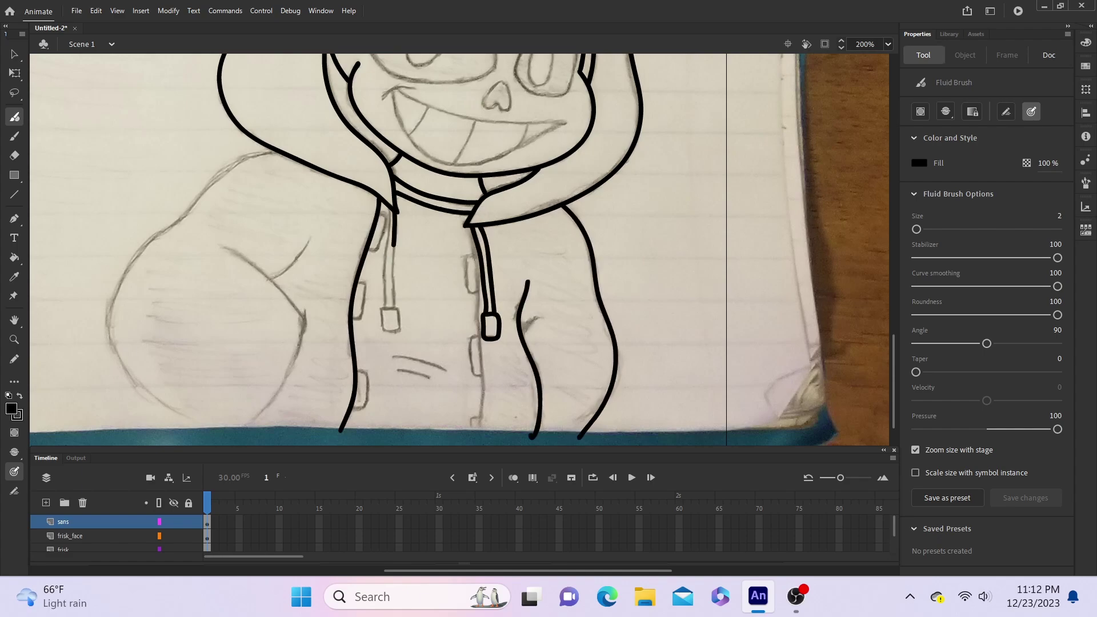
drag(382, 307, 383, 312)
mouse_move(384, 213)
mouse_down()
mouse_move(378, 243)
mouse_move(395, 306)
mouse_up()
drag(473, 253, 480, 434)
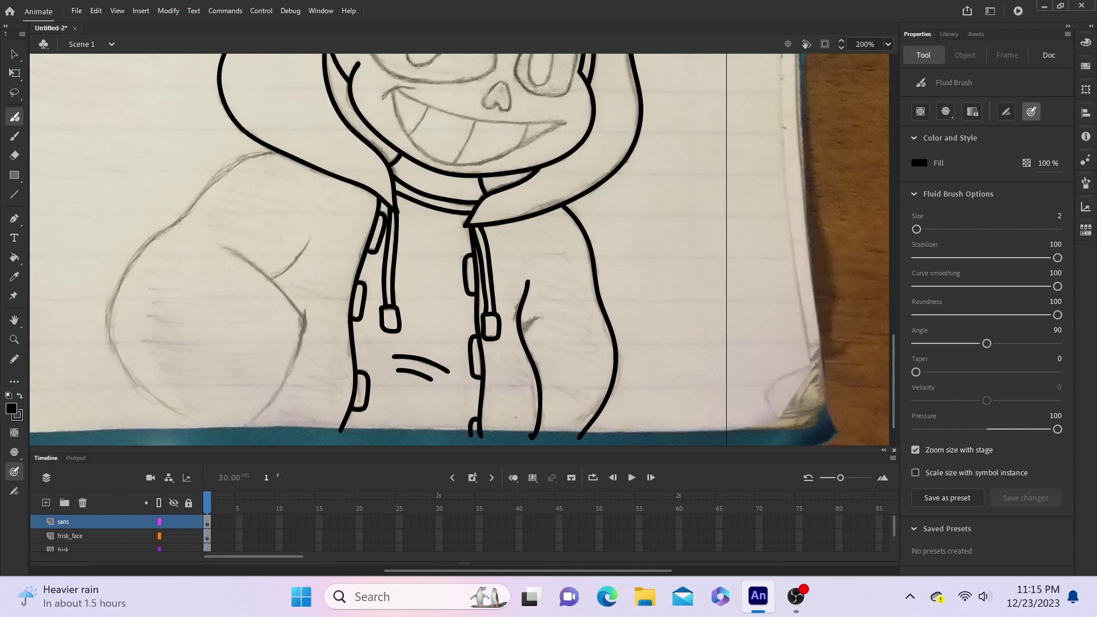
Step: Trace the hoodie's left sleeve, including its inner edge, elbow folds and outer outline, in black
scroll(457, 251, down, 1)
drag(306, 282, 240, 403)
drag(224, 218, 252, 233)
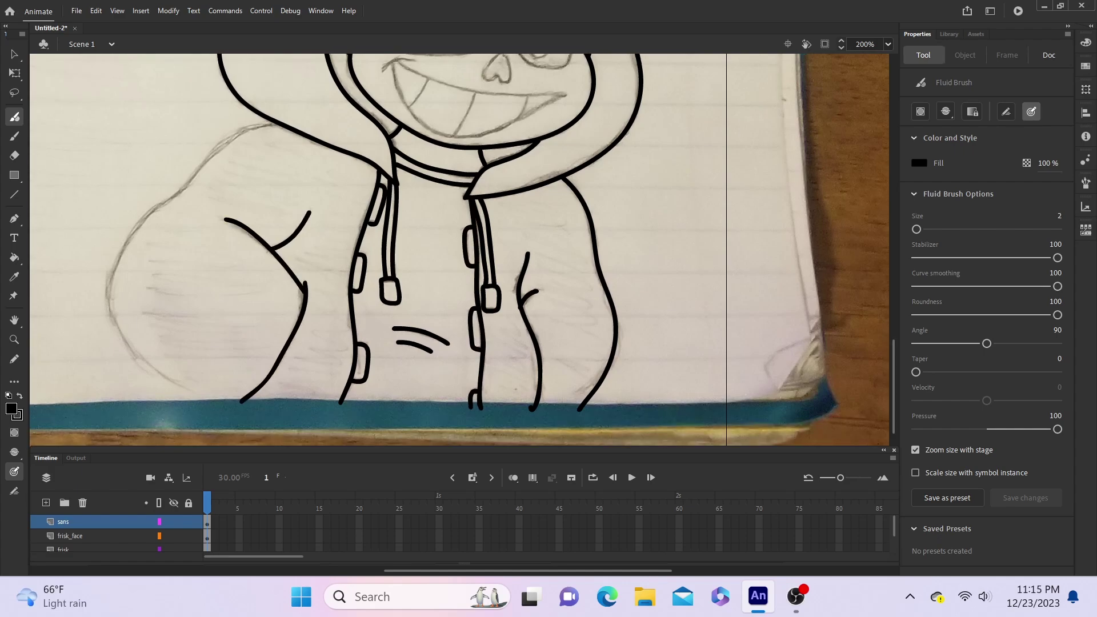
mouse_move(234, 138)
mouse_down()
mouse_move(108, 297)
mouse_move(227, 401)
mouse_up()
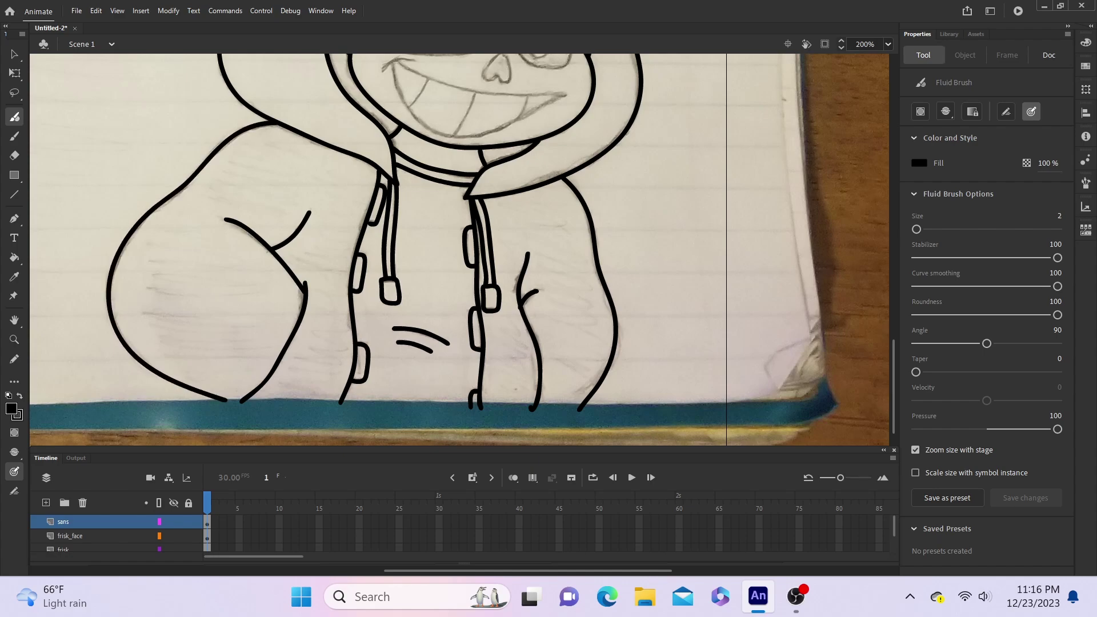
Step: Add a new layer named sans_face above the sans layer, ready for the Fluid Brush
key(z)
click(543, 79)
scroll(459, 250, left, 4)
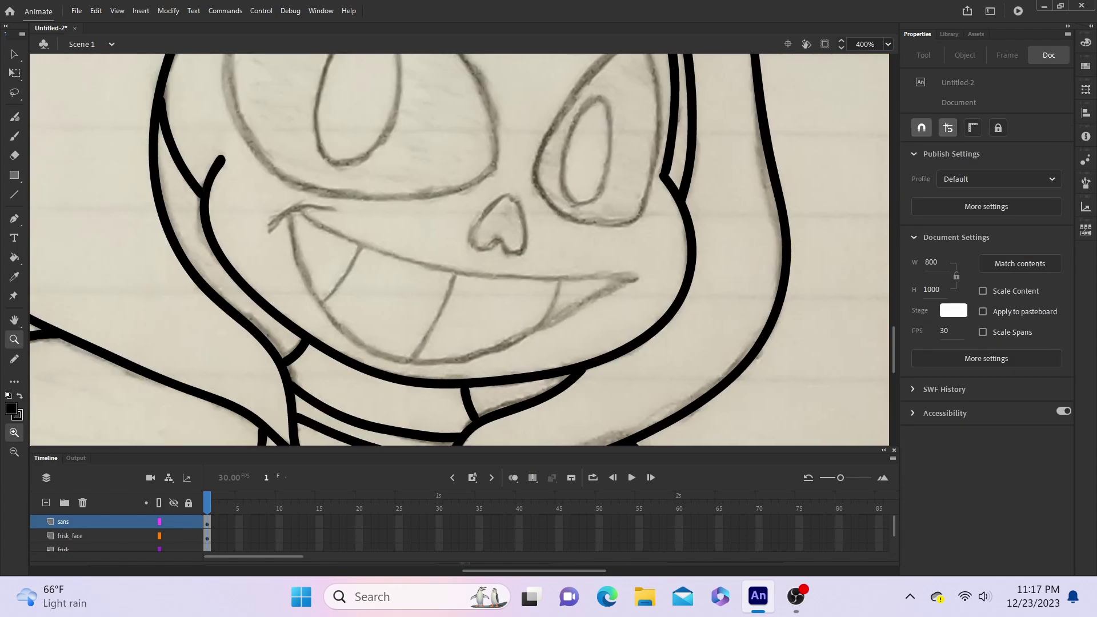
key(shift+b)
click(45, 502)
double_click(64, 522)
text(sans)
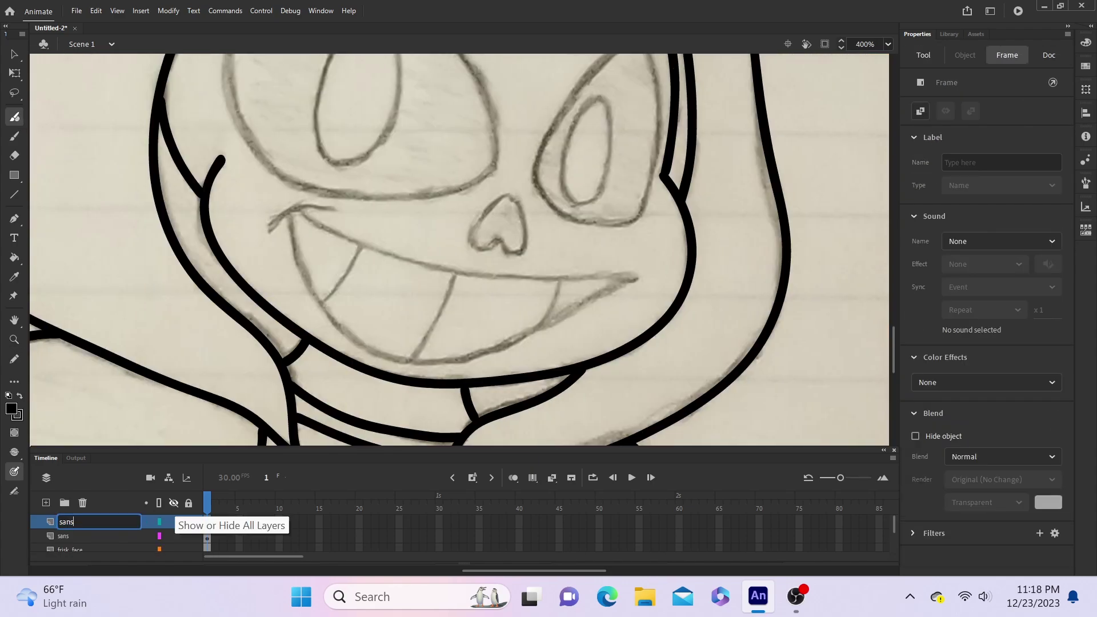
text(_face)
key(Return)
Step: Trace Sans's grin, the tooth dividers and the nose in black on the sans_face layer
mouse_move(272, 230)
mouse_down()
mouse_move(333, 209)
mouse_move(636, 280)
mouse_up()
key(ctrl+z)
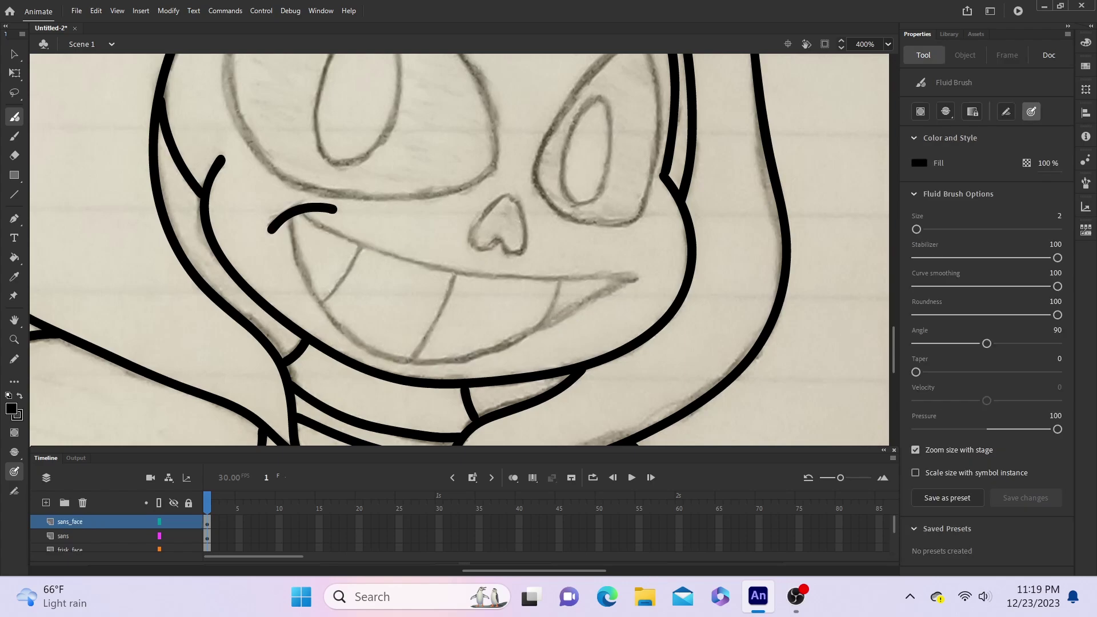
drag(301, 215, 641, 277)
mouse_move(289, 218)
mouse_down()
mouse_move(509, 348)
mouse_move(635, 279)
mouse_up()
drag(454, 278, 414, 359)
drag(559, 286, 539, 328)
drag(507, 197, 499, 243)
Step: Trace Sans's two eye sockets and both brow lines in black on the sans_face layer
scroll(459, 249, up, 5)
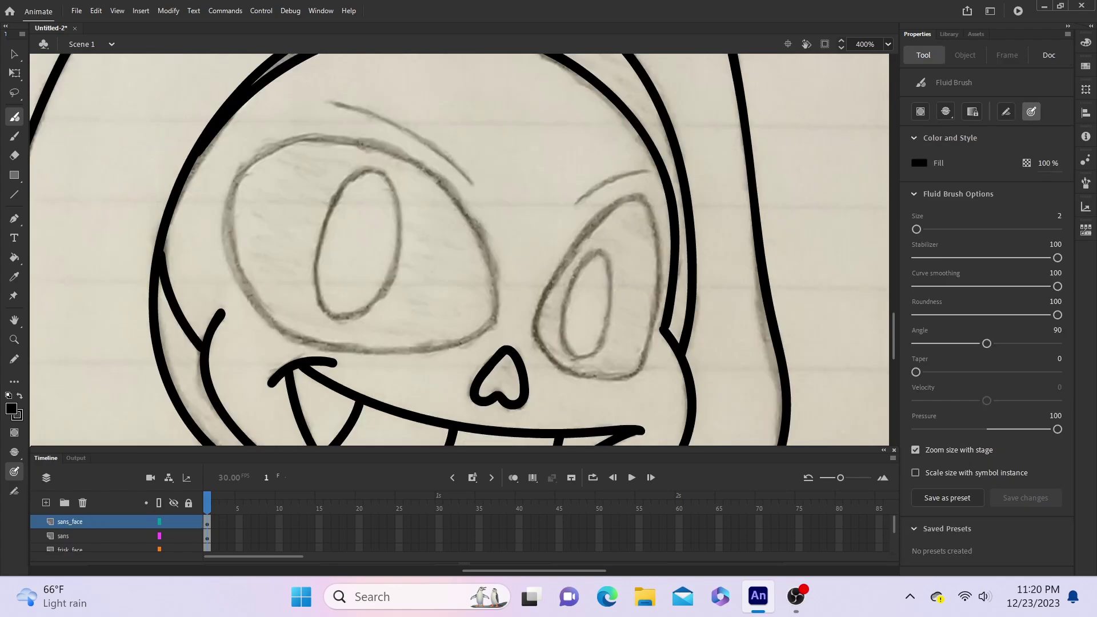
key(ctrl+z)
mouse_move(228, 240)
mouse_down()
mouse_move(260, 306)
mouse_move(484, 234)
mouse_move(226, 217)
mouse_up()
key(ctrl+z)
mouse_move(230, 196)
mouse_down()
mouse_move(490, 279)
mouse_move(230, 187)
mouse_up()
key(ctrl+z)
mouse_move(534, 329)
mouse_down()
mouse_move(651, 365)
mouse_move(534, 331)
mouse_up()
drag(324, 101, 474, 183)
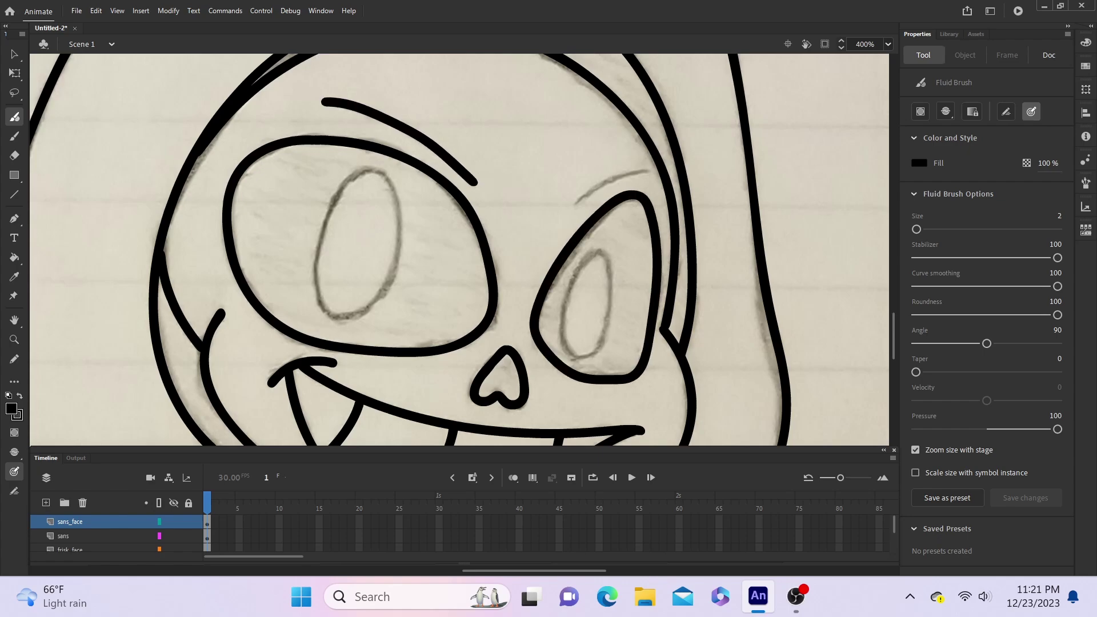
drag(574, 201, 627, 173)
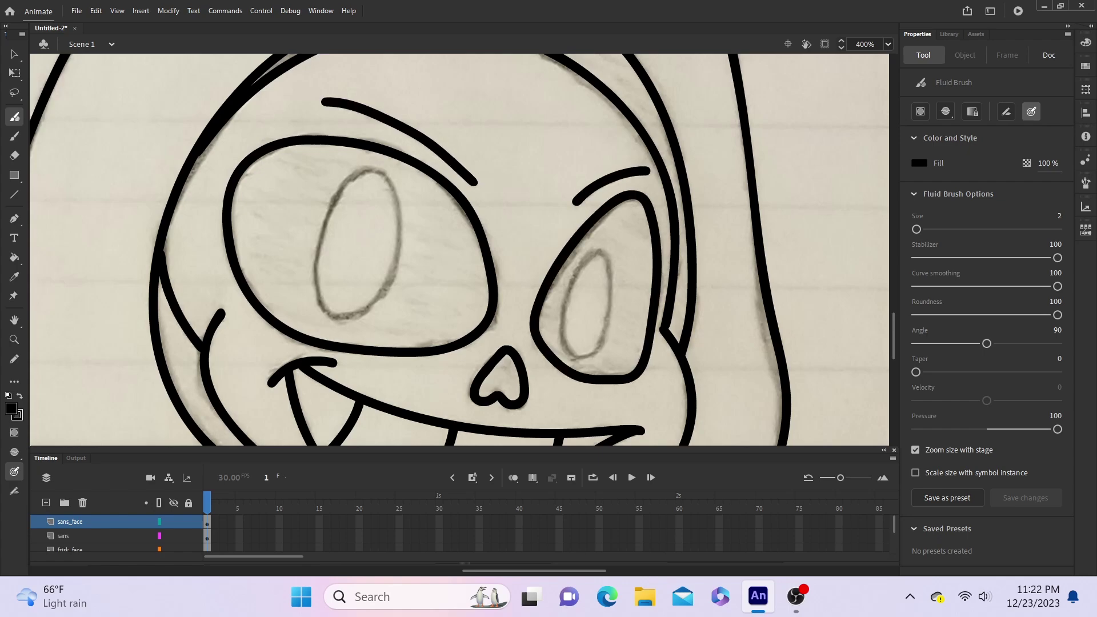
Step: Trace the oval pupils inside both of Sans's eye sockets in black
mouse_move(337, 187)
mouse_down()
mouse_move(357, 173)
mouse_move(337, 189)
mouse_up()
drag(573, 274, 575, 271)
key(ctrl+z)
key(ctrl+z)
drag(573, 276, 574, 278)
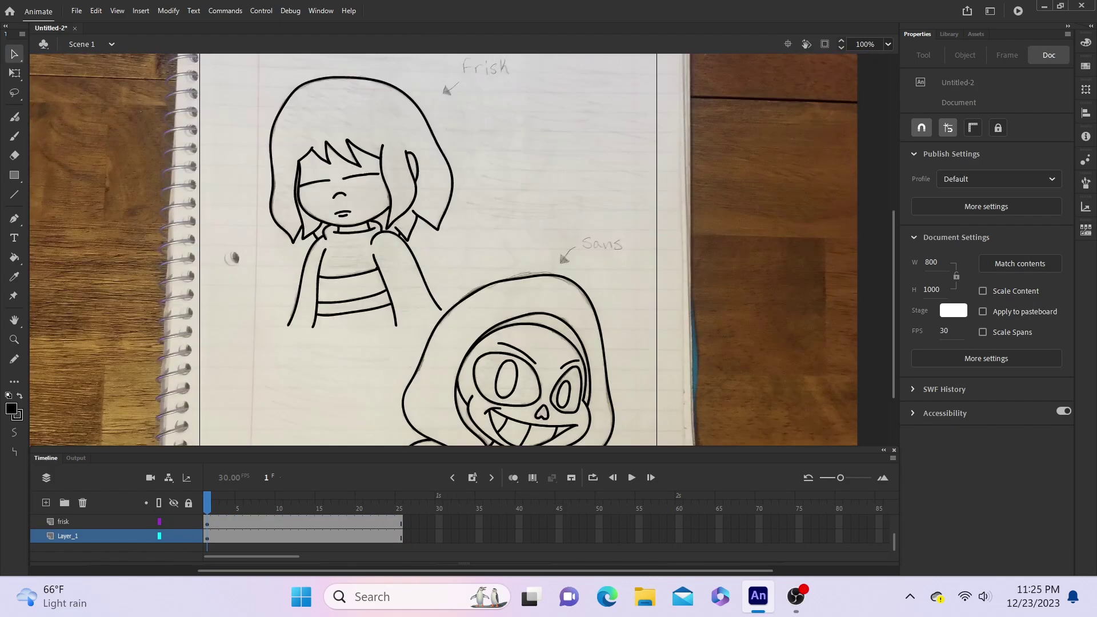
Step: On frame 2 of the frisk layer, trace Frisk's bangs, inner hair strands, face outline and collar in white
key(ctrl+minus)
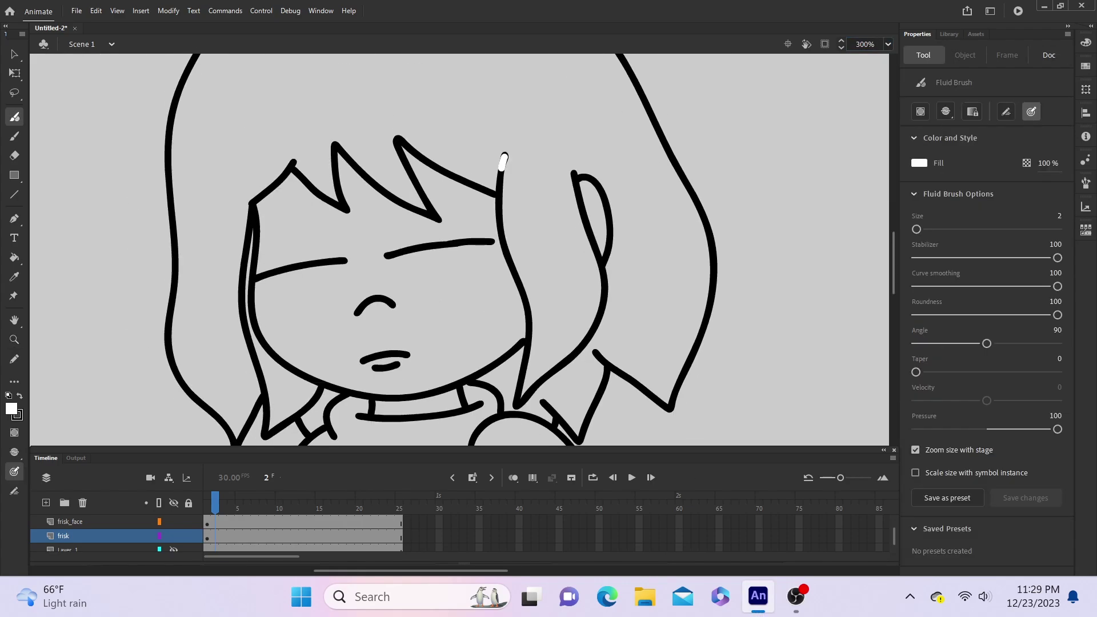
mouse_move(502, 154)
mouse_down()
mouse_move(521, 389)
mouse_move(601, 267)
mouse_move(573, 173)
mouse_up()
drag(577, 178, 604, 264)
mouse_move(496, 195)
mouse_down()
mouse_move(440, 220)
mouse_move(429, 205)
mouse_move(292, 169)
mouse_move(240, 314)
mouse_up()
key(ctrl+z)
key(ctrl+z)
key(ctrl+z)
mouse_move(293, 160)
mouse_down()
mouse_move(252, 202)
mouse_move(391, 399)
mouse_up()
key(ctrl+z)
drag(254, 207, 252, 317)
key(ctrl+z)
mouse_move(252, 203)
mouse_down()
mouse_move(523, 338)
mouse_move(319, 391)
mouse_move(460, 411)
mouse_up()
Step: Trace the collar's right side, Frisk's right-hand arm and the adjoining torso edge in white
scroll(459, 249, down, 5)
drag(473, 75, 500, 105)
mouse_move(469, 144)
mouse_down()
mouse_move(530, 109)
mouse_move(680, 339)
mouse_up()
drag(474, 175, 545, 389)
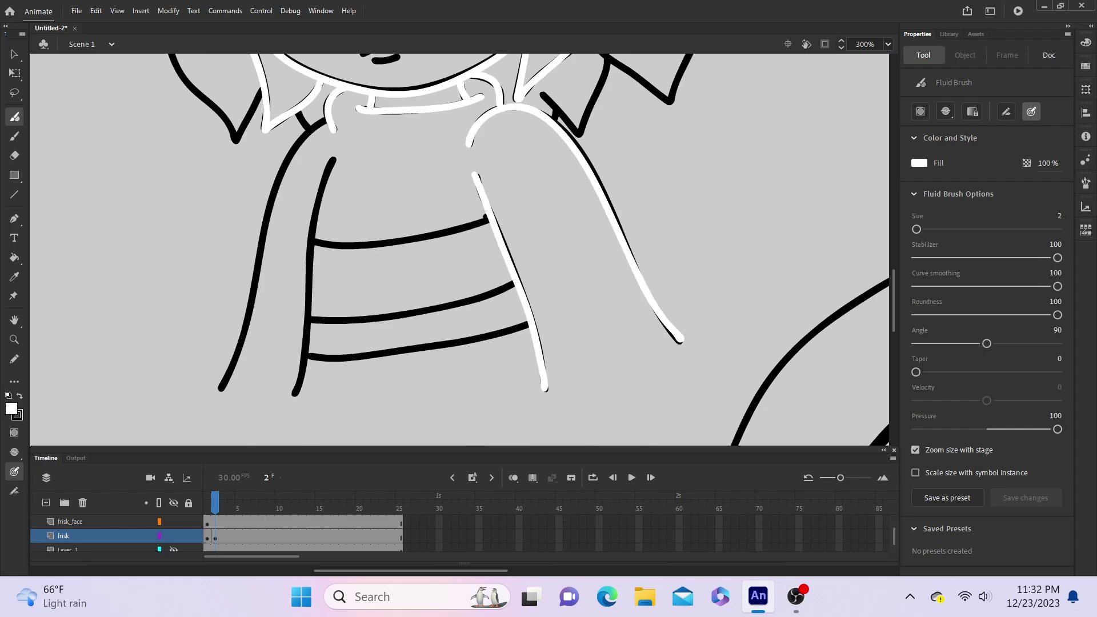
key(ctrl+z)
Step: Trace Frisk's shirt stripes, left torso edge and left-hand arm in white
drag(488, 218, 314, 242)
drag(333, 160, 294, 394)
drag(514, 283, 312, 320)
drag(528, 325, 309, 356)
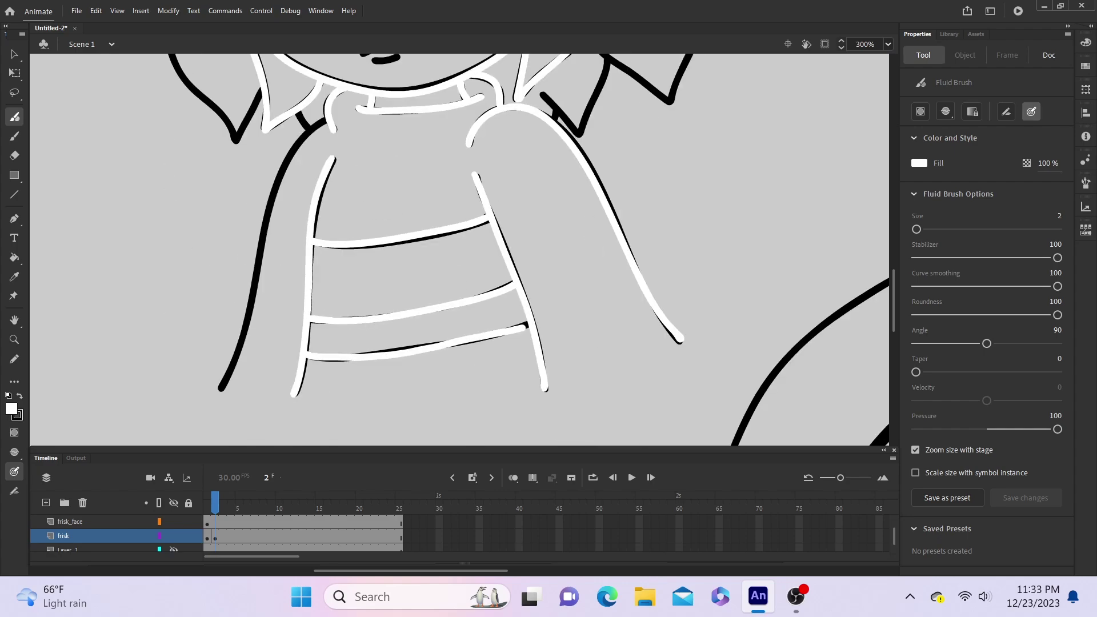
drag(326, 120, 221, 389)
drag(299, 113, 308, 128)
Step: Trace Frisk's outer hair outline and lower hair tips in white
scroll(459, 249, up, 3)
drag(595, 198, 670, 255)
scroll(459, 249, up, 5)
key(ctrl+minus)
drag(328, 369, 313, 404)
mouse_move(313, 405)
mouse_down()
mouse_move(496, 81)
mouse_move(601, 377)
mouse_up()
Step: On frame 2 of the frisk_face layer, trace Frisk's eyes, nose and mouth in white
click(70, 521)
key(z)
click(367, 299)
scroll(459, 249, right, 5)
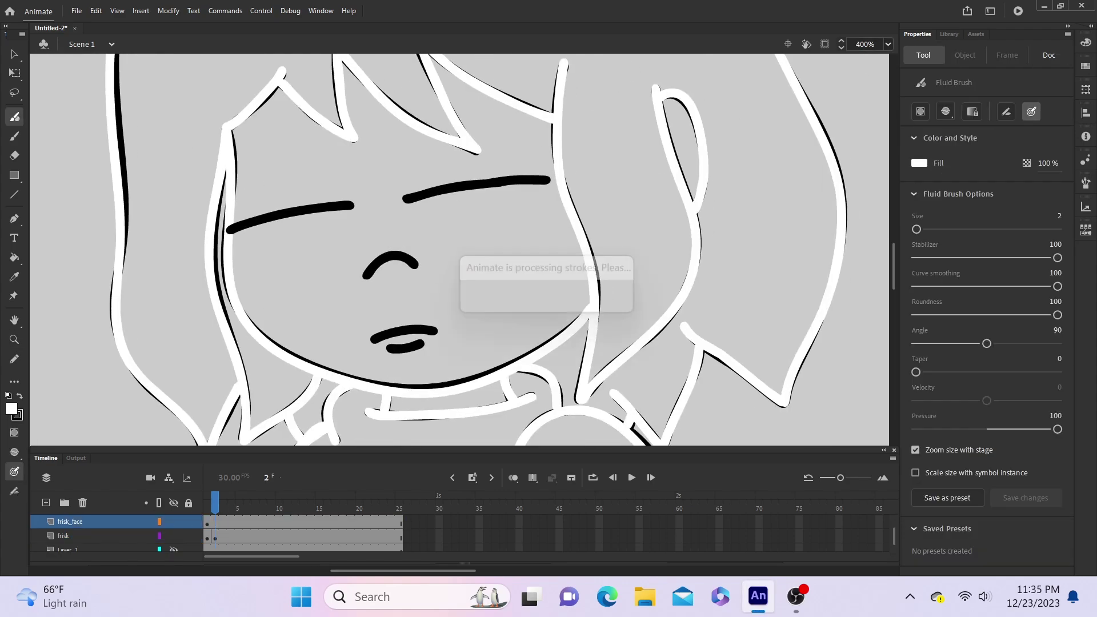
key(ctrl+z)
drag(231, 230, 354, 205)
drag(404, 200, 550, 183)
drag(367, 275, 417, 264)
drag(374, 340, 427, 329)
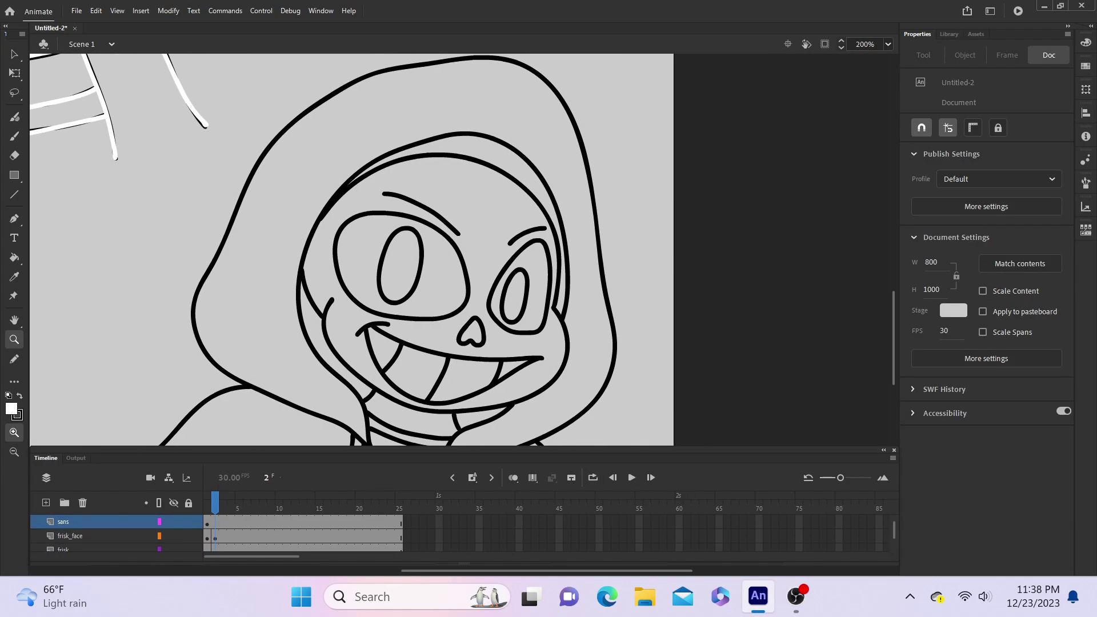
Step: On frame 2 of the sans layer, trace the hood opening, the jaw and the skull's upper edge in white
scroll(351, 249, down, 1)
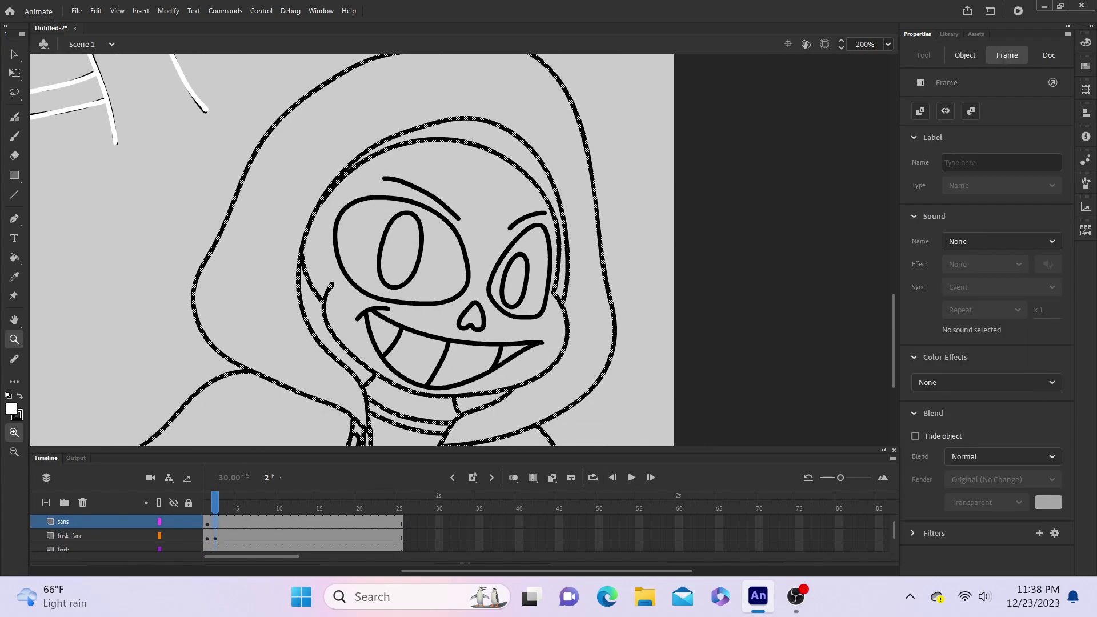
mouse_move(398, 133)
mouse_down()
mouse_move(371, 433)
mouse_move(564, 303)
mouse_up()
key(ctrl+z)
drag(302, 259, 322, 301)
mouse_move(331, 286)
mouse_down()
mouse_move(330, 335)
mouse_move(568, 323)
mouse_up()
mouse_move(558, 263)
mouse_down()
mouse_move(554, 294)
mouse_move(332, 196)
mouse_up()
key(ctrl+z)
drag(554, 293, 544, 196)
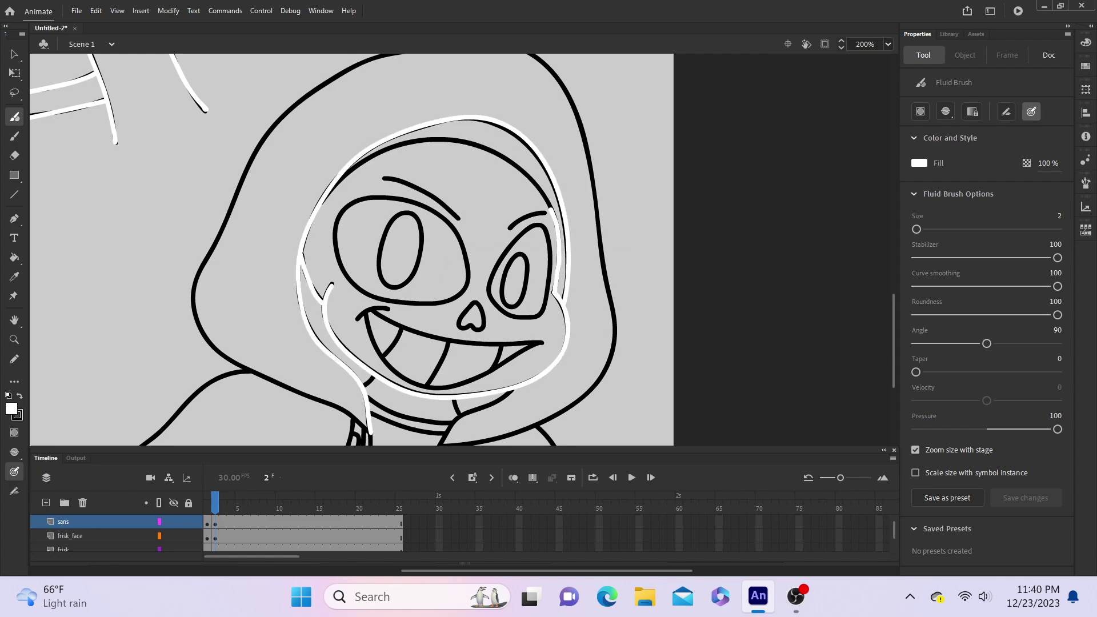
drag(330, 206, 552, 209)
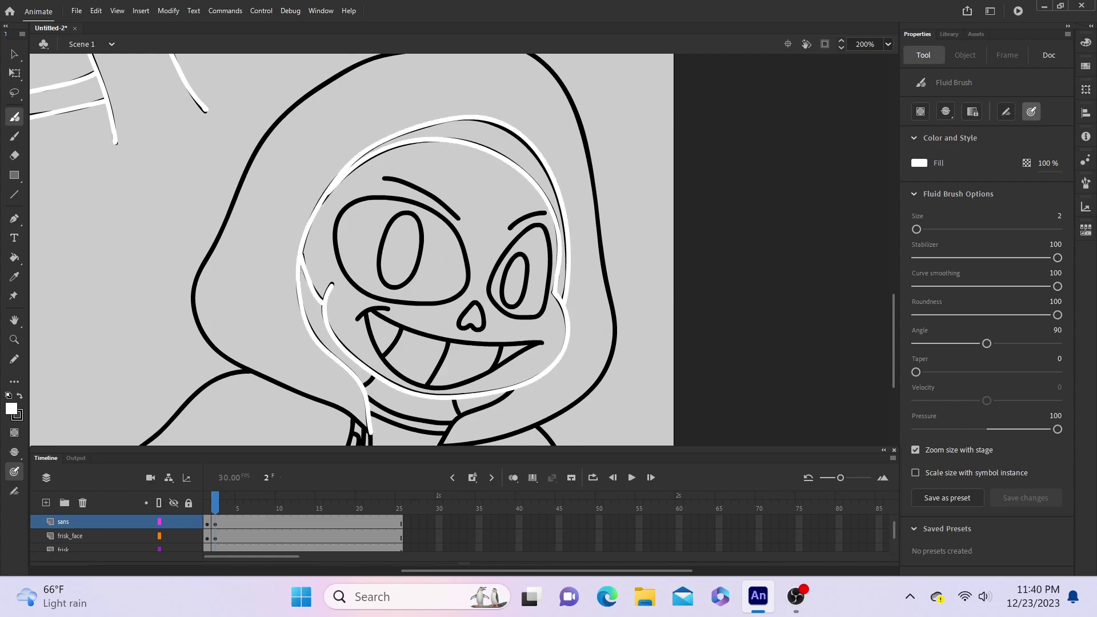
Step: Trace the hood's outer outline, its lower front edges and the neck collar in white
click(865, 44)
text(150)
key(Return)
mouse_move(393, 404)
mouse_down()
mouse_move(418, 117)
mouse_move(447, 413)
mouse_up()
drag(446, 412, 465, 388)
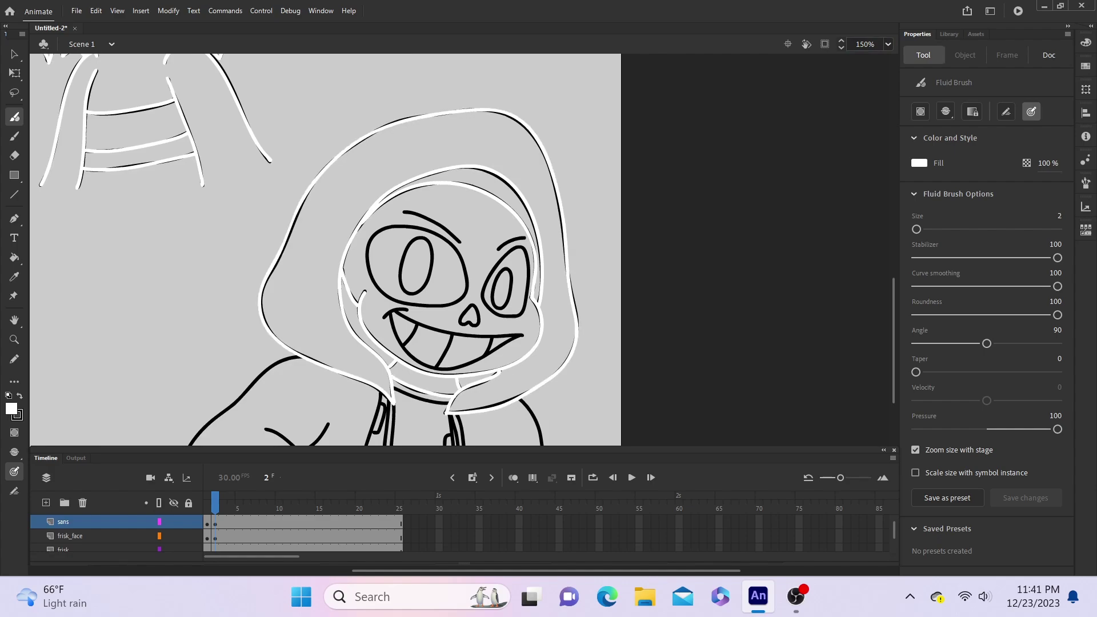
drag(395, 389, 449, 403)
Step: Trace the hoodie's left drawstring and the left sleeve's elbow folds in white
key(ctrl+equal)
scroll(463, 250, down, 4)
drag(371, 229, 367, 322)
key(ctrl+z)
drag(364, 223, 356, 319)
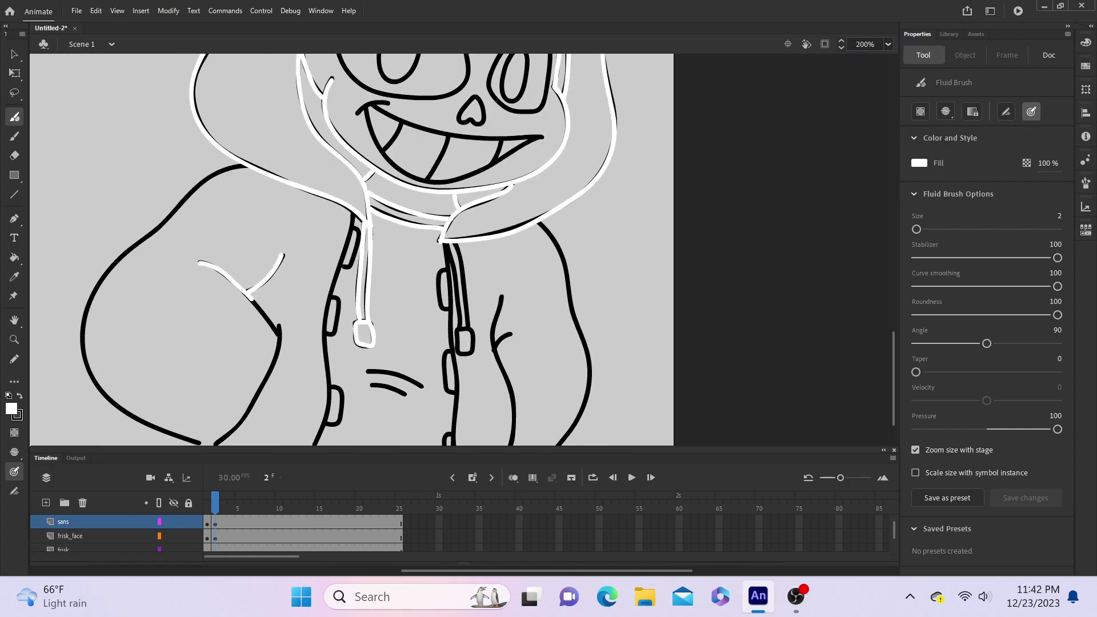
Step: Trace the right drawstring and the right sleeve with its inner fold in white
scroll(348, 250, down, 1)
drag(501, 269, 505, 426)
drag(512, 309, 501, 317)
drag(537, 197, 552, 429)
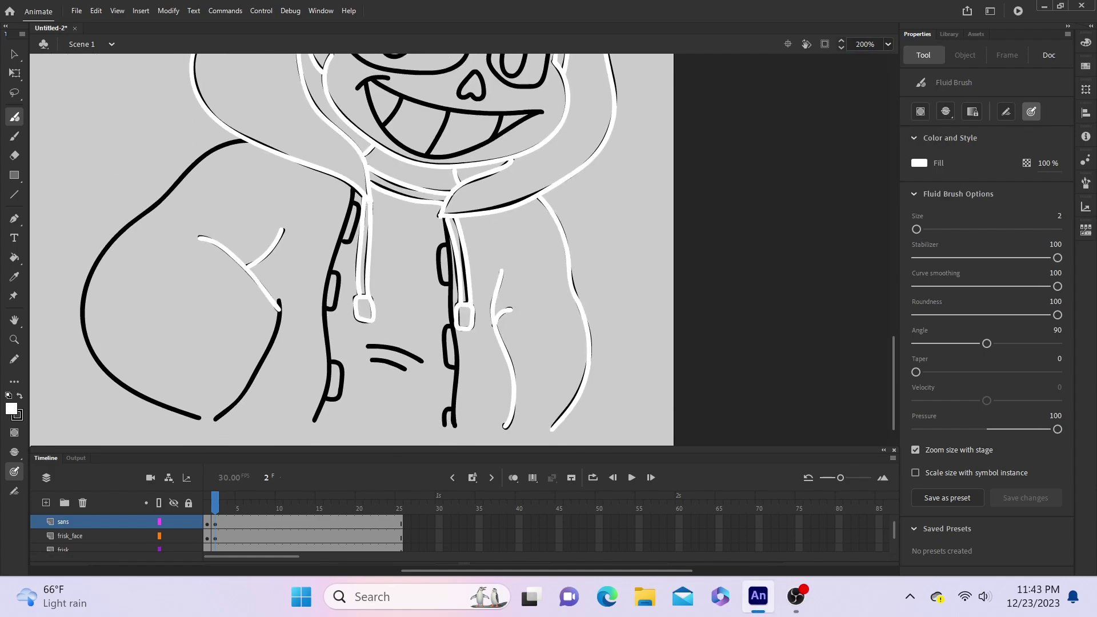
Step: Trace the left sleeve's outline and the hoodie's left front edge with its zipper tabs in white
mouse_move(280, 303)
mouse_down()
mouse_move(257, 374)
mouse_move(216, 422)
mouse_up()
mouse_move(199, 419)
mouse_down()
mouse_move(80, 295)
mouse_move(246, 140)
mouse_up()
drag(354, 189, 311, 426)
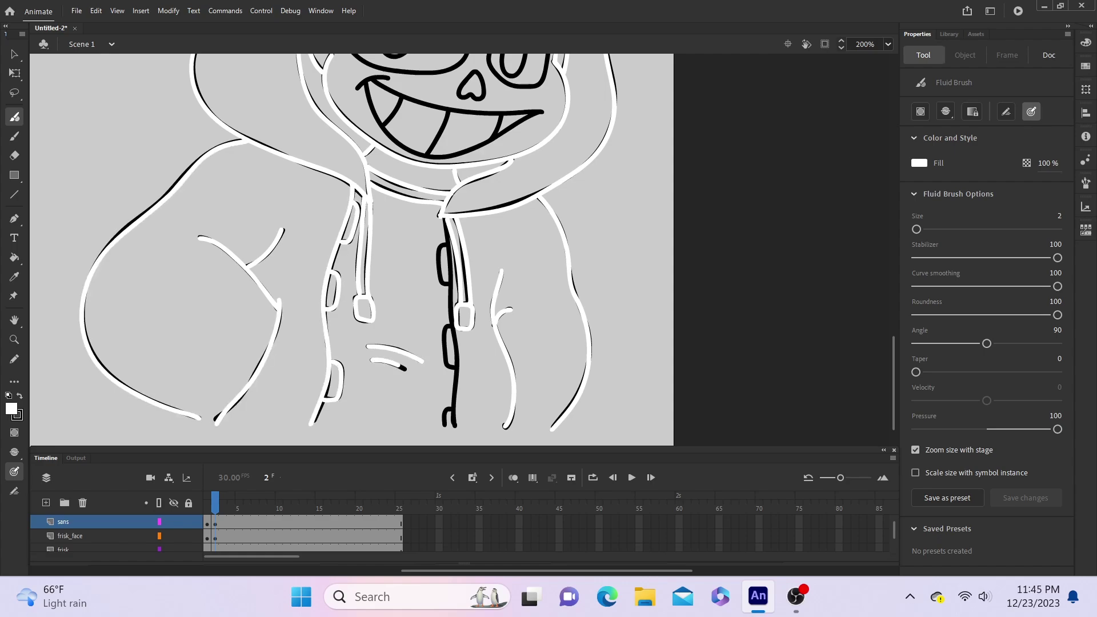
Step: Trace the hoodie's right front edge and its zipper tabs in white
drag(446, 218, 454, 427)
drag(446, 245, 446, 285)
drag(447, 326, 456, 371)
drag(453, 409, 445, 430)
Step: On frame 2 of the sans_face layer, trace Sans's grin, tooth lines and nose in white
scroll(86, 531, up, 1)
click(69, 522)
key(v)
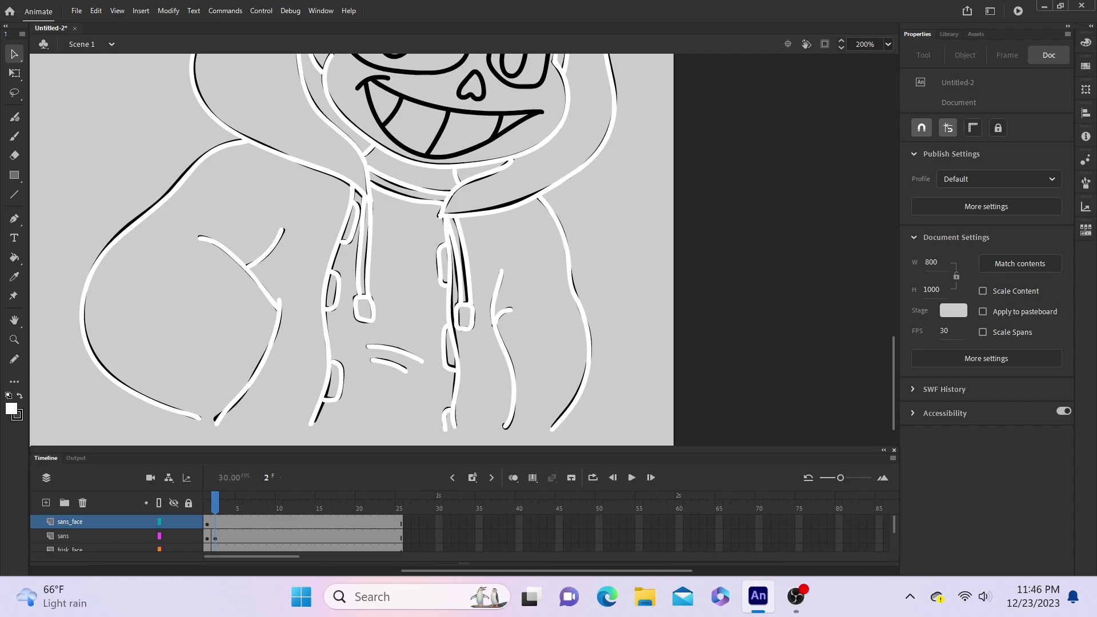
scroll(462, 250, up, 3)
key(z)
click(454, 184)
scroll(461, 250, down, 2)
key(shift+b)
mouse_move(331, 222)
mouse_down()
mouse_move(266, 243)
mouse_move(638, 291)
mouse_up()
mouse_move(285, 231)
mouse_down()
mouse_move(324, 327)
mouse_move(635, 294)
mouse_up()
drag(356, 263, 321, 316)
drag(449, 289, 408, 372)
drag(555, 298, 537, 342)
mouse_move(503, 210)
mouse_down()
mouse_move(494, 255)
mouse_move(504, 209)
mouse_up()
Step: Trace Sans's eye sockets, pupils and eyebrows in white on the sans_face layer
scroll(462, 250, up, 3)
mouse_move(275, 342)
mouse_down()
mouse_move(480, 346)
mouse_move(275, 342)
mouse_up()
mouse_move(341, 193)
mouse_down()
mouse_move(391, 197)
mouse_move(330, 223)
mouse_up()
drag(530, 342, 652, 271)
mouse_move(653, 272)
mouse_down()
mouse_move(590, 392)
mouse_move(530, 342)
mouse_up()
key(ctrl+z)
mouse_move(568, 283)
mouse_down()
mouse_move(597, 267)
mouse_move(569, 284)
mouse_up()
drag(321, 114, 470, 196)
drag(573, 214, 643, 184)
key(ctrl+minus)
key(ctrl+minus)
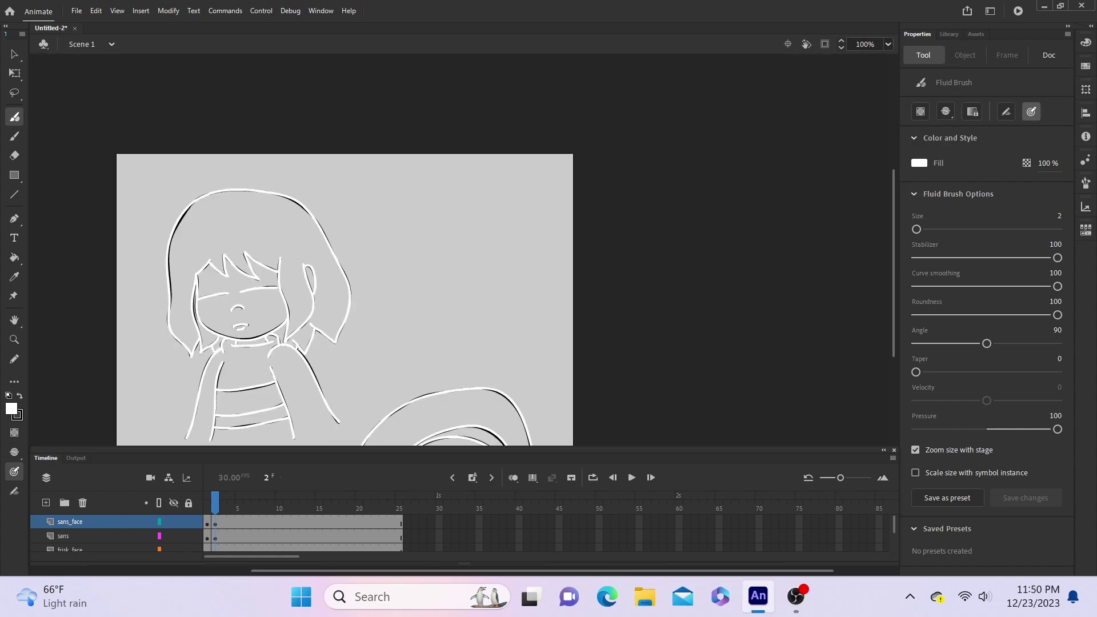
Step: Compare Sans's black line art on frame 1 with the white tracing on the following frames
scroll(461, 250, down, 3)
key(comma)
click(207, 523)
key(z)
click(448, 346)
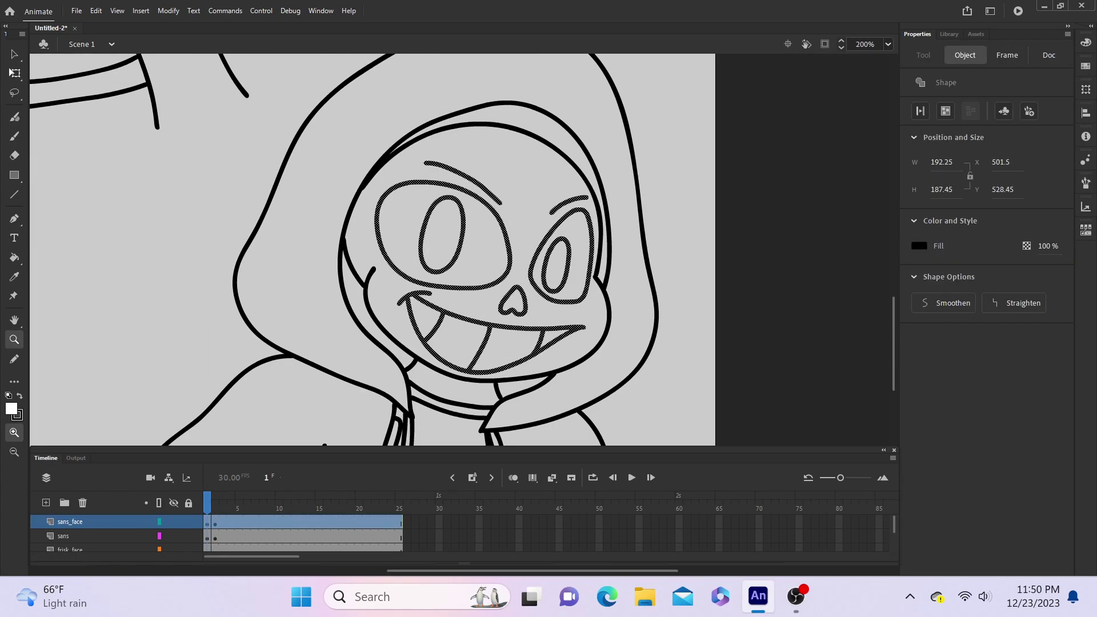
key(q)
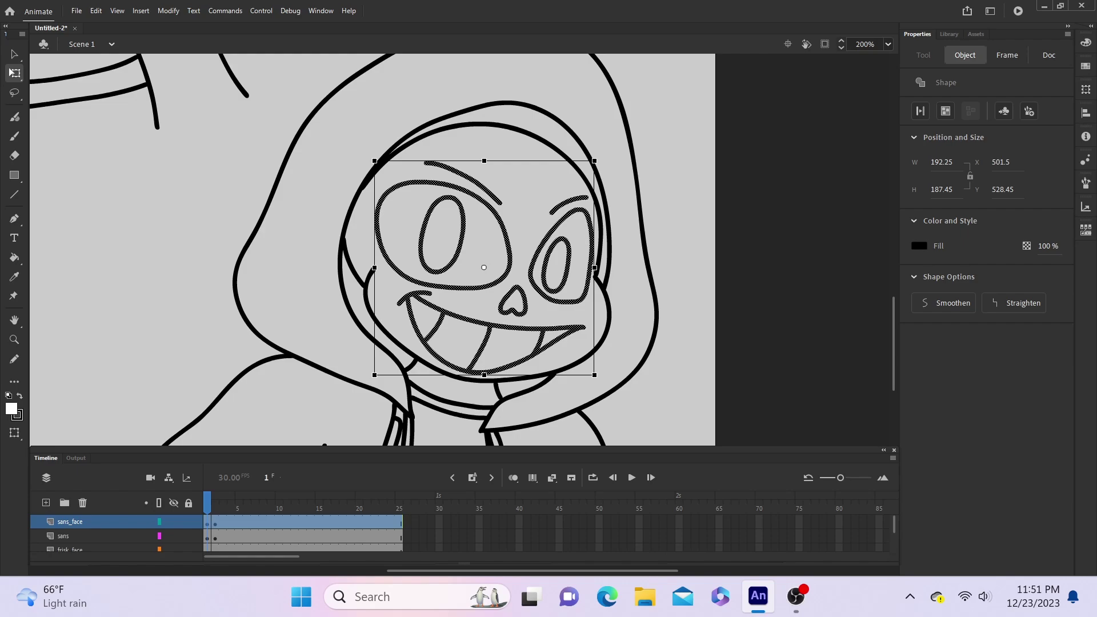
key(period)
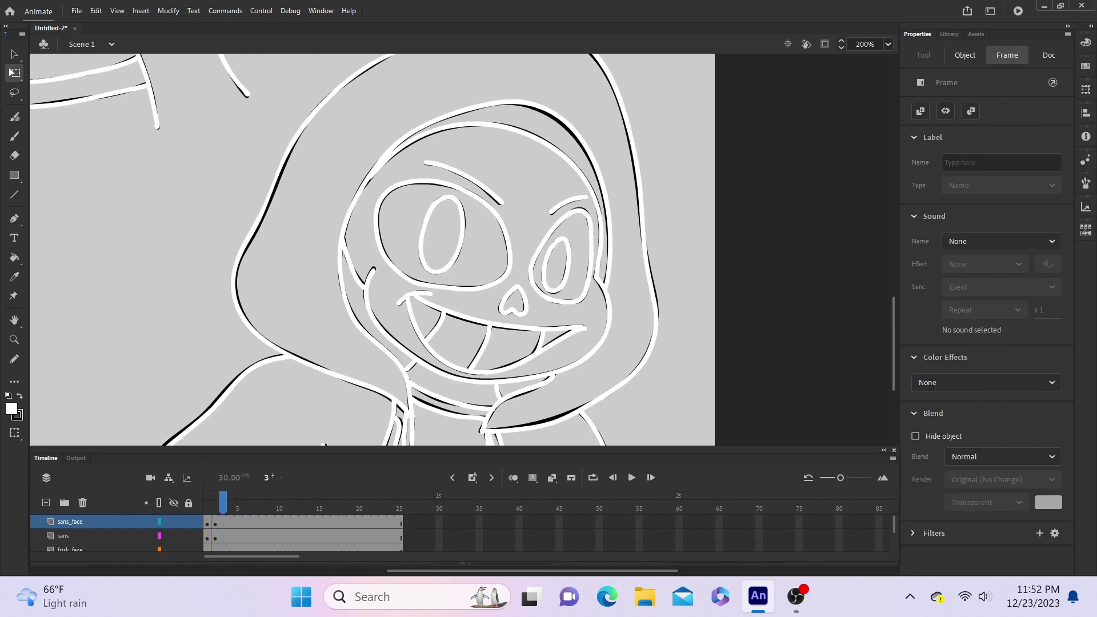
click(103, 536)
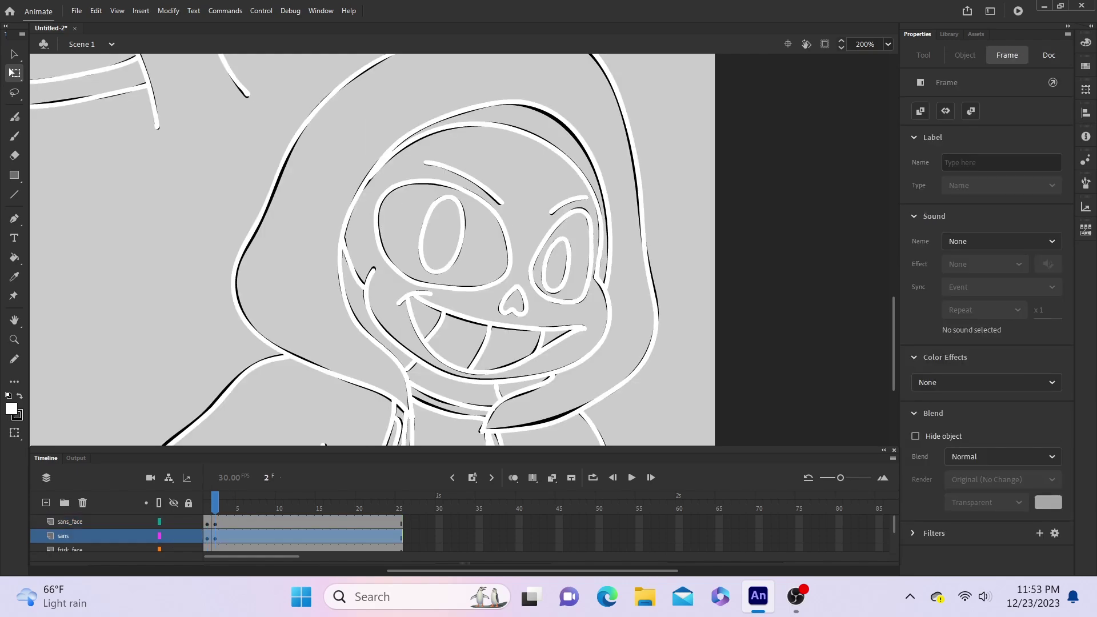
click(207, 523)
key(v)
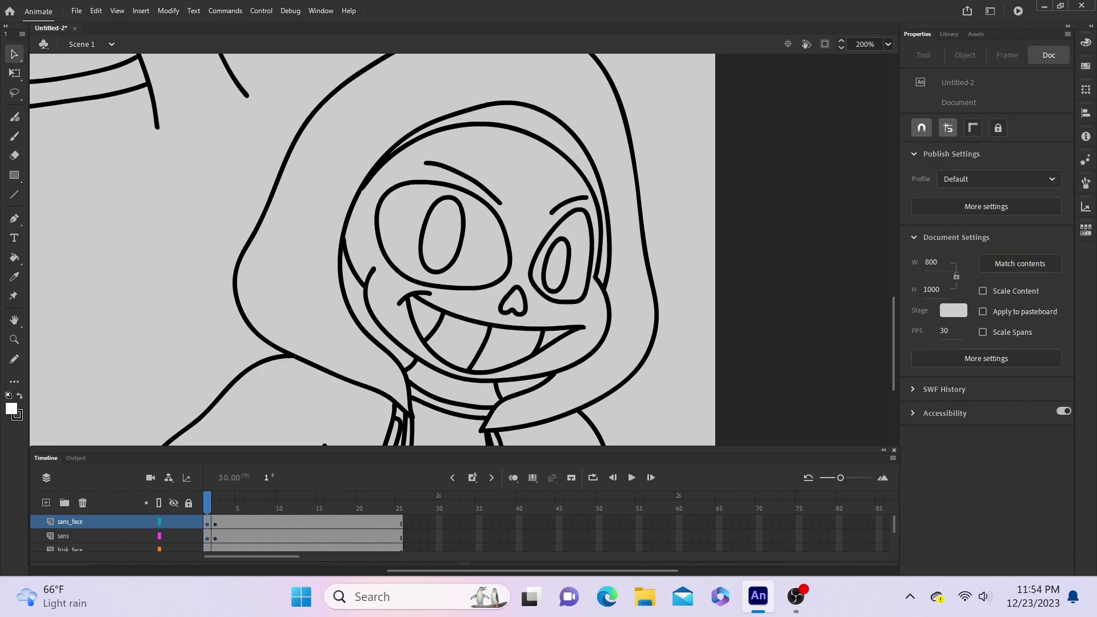
Step: Play the first frames in a loop with both characters in view, then stop playback
scroll(103, 536, down, 3)
scroll(460, 250, up, 5)
scroll(460, 250, down, 3)
click(593, 478)
click(631, 477)
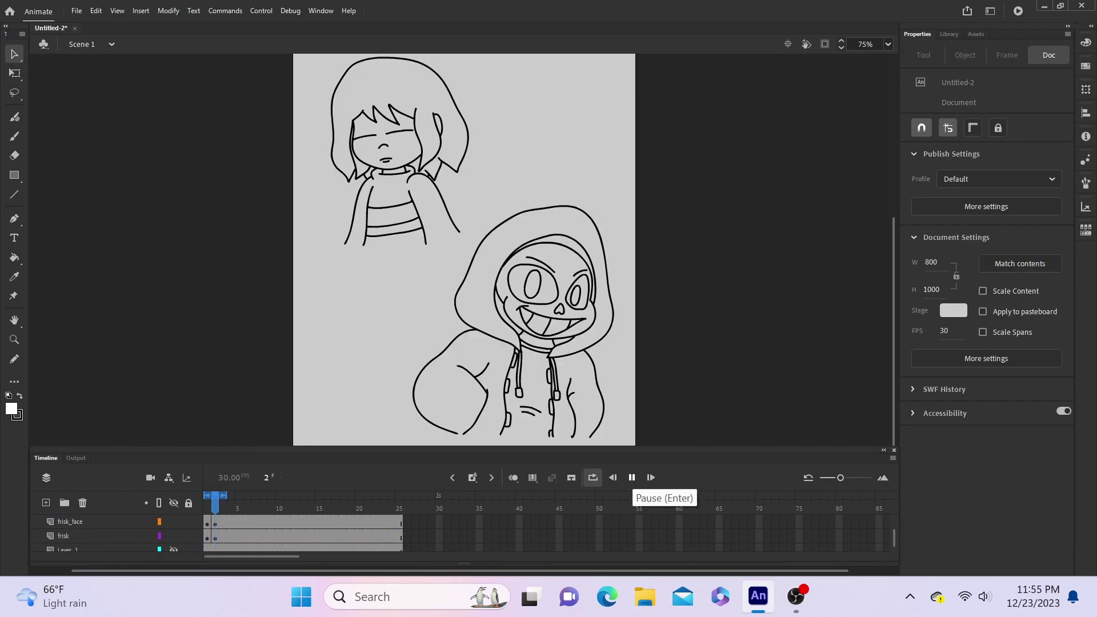
click(631, 478)
Step: Rename the duplicate frisk layer holding the white lines to friskoverline
click(63, 535)
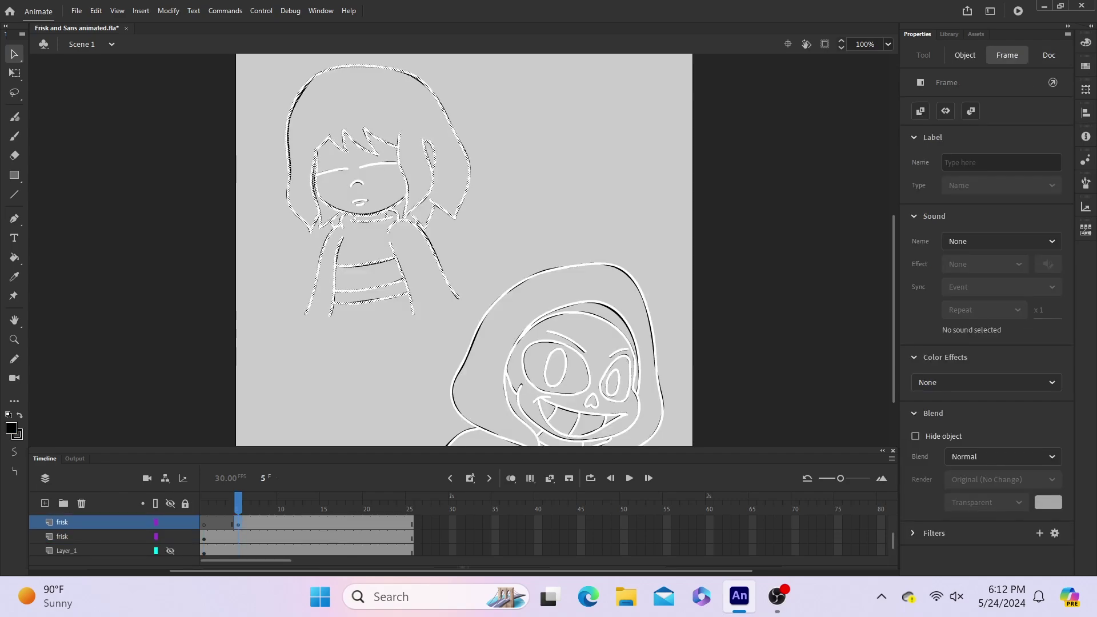
double_click(71, 536)
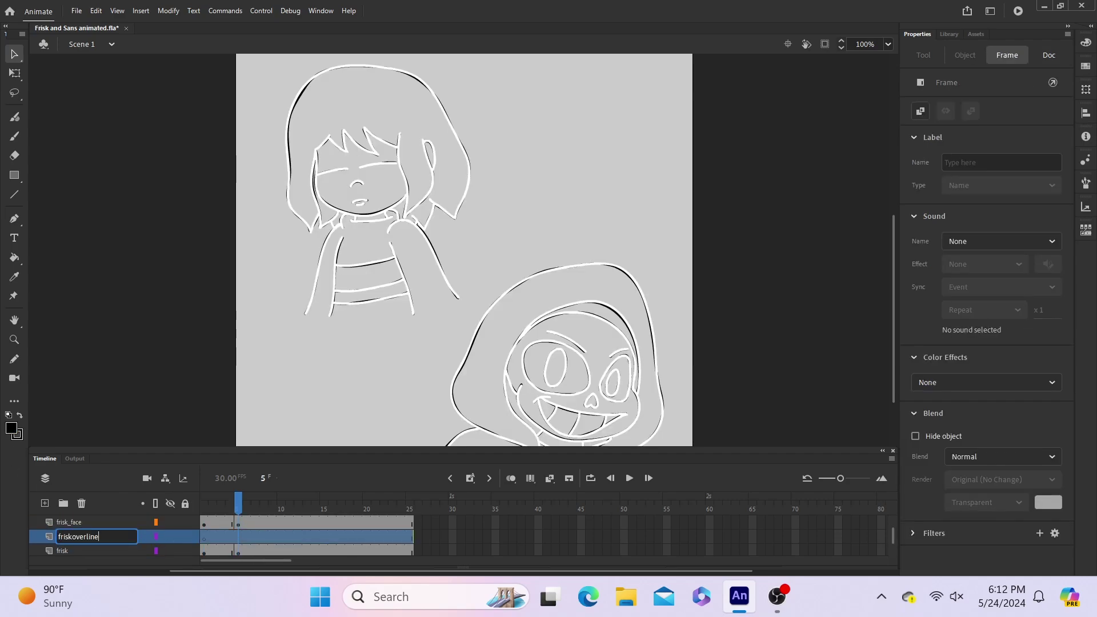
text(friskoverline)
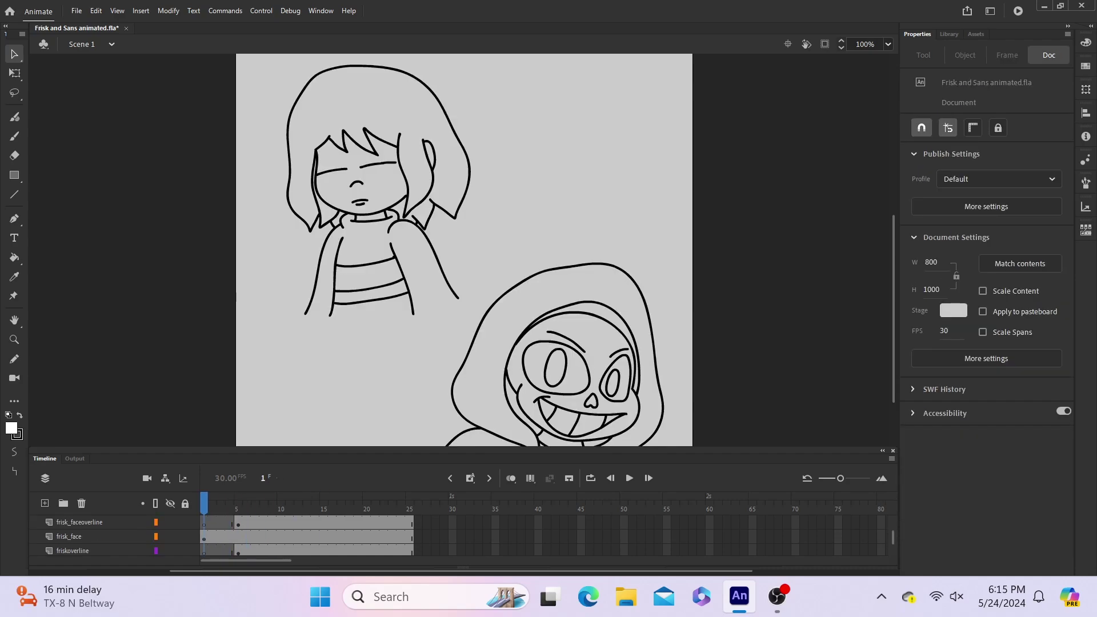
Step: Convert Frisk's facial features on the frisk_face layer to a movie clip symbol with a motion tween
scroll(464, 250, down, 5)
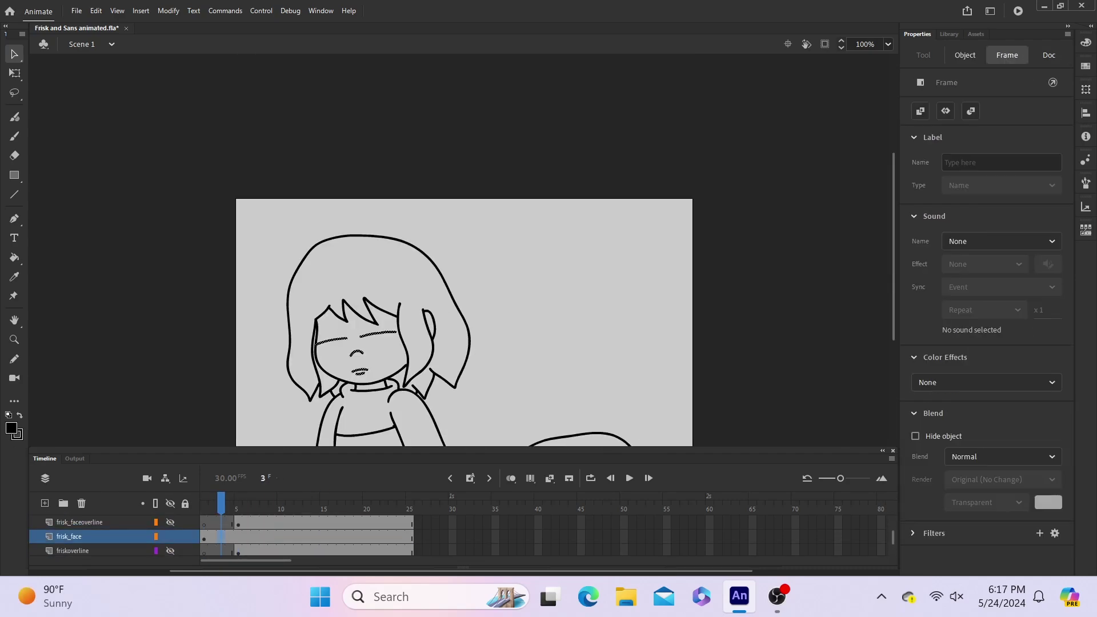
click(15, 73)
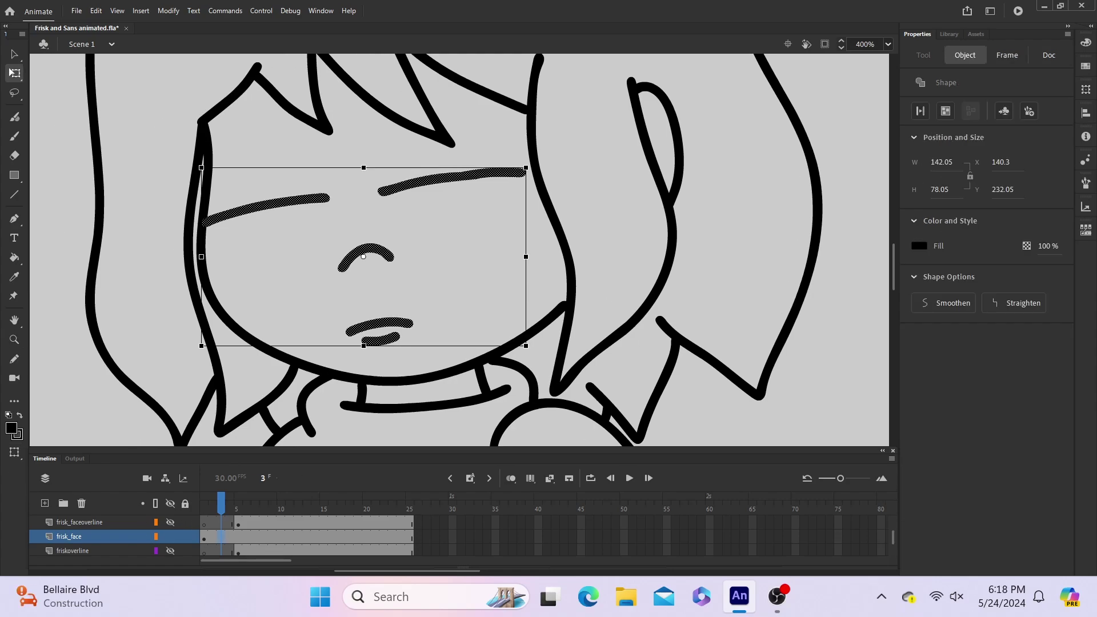
click(141, 11)
click(206, 74)
click(617, 373)
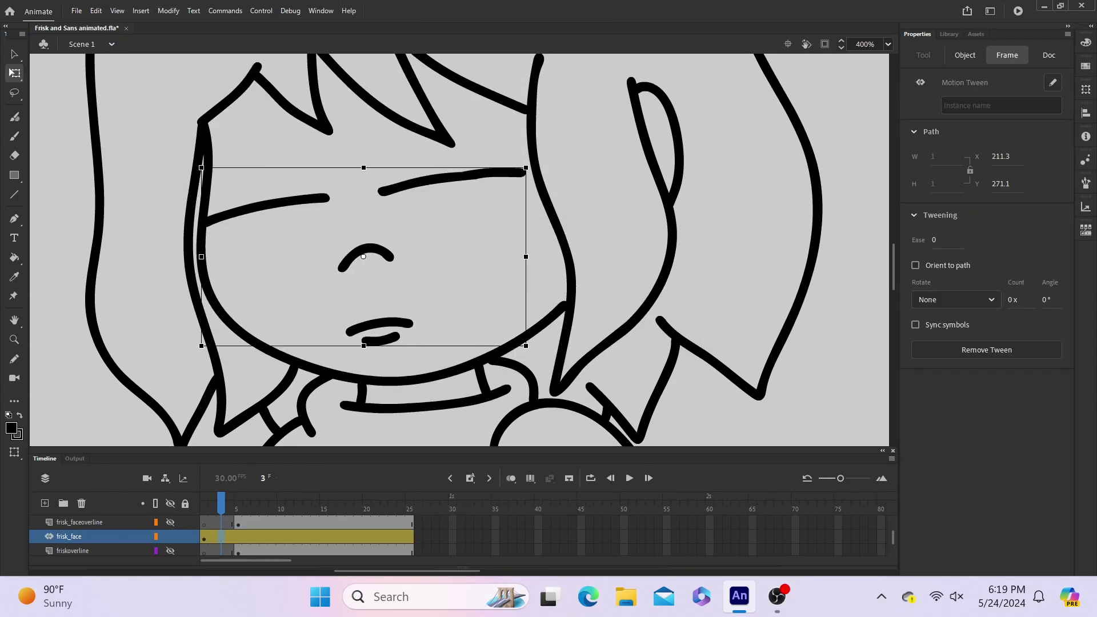
Step: Shift Frisk's facial features 1 px left on frame 3 of the motion tween
key(Left)
key(Left)
key(Left)
key(Left)
key(Right)
key(Right)
key(Right)
Step: On frame 24 of the frisk_face tween, shift Frisk's facial features 7 px right
drag(221, 502, 401, 539)
key(comma)
key(Right)
key(Right)
key(Right)
key(Right)
key(Right)
key(Right)
key(Right)
key(comma)
Step: Preview Frisk's face tween in a loop with the view at 100%
click(629, 478)
click(629, 478)
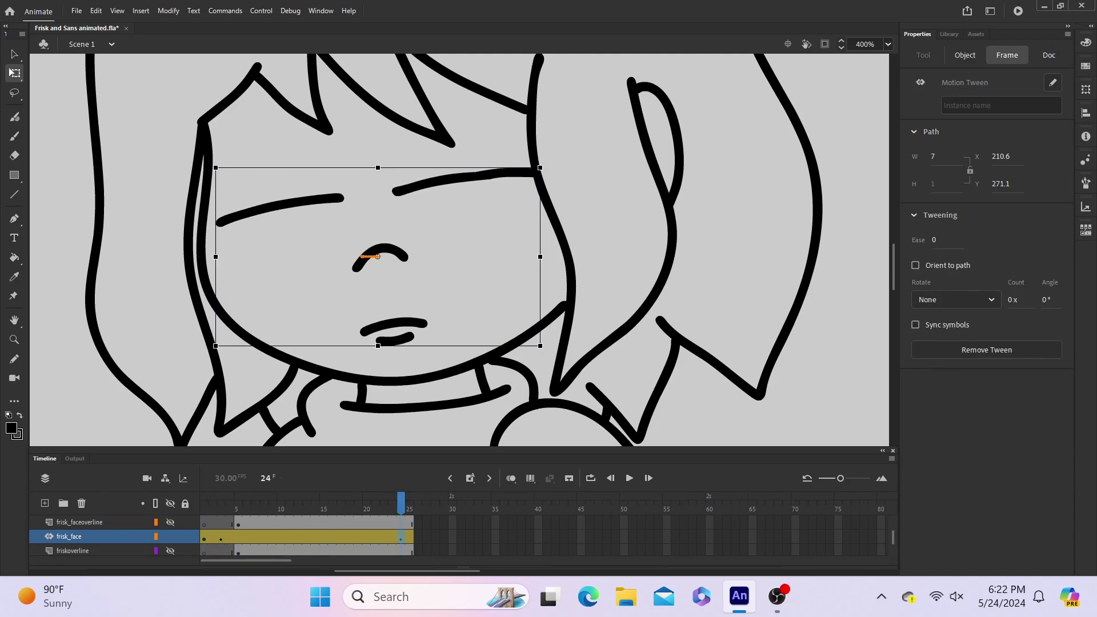
click(629, 478)
click(629, 478)
click(591, 478)
click(629, 479)
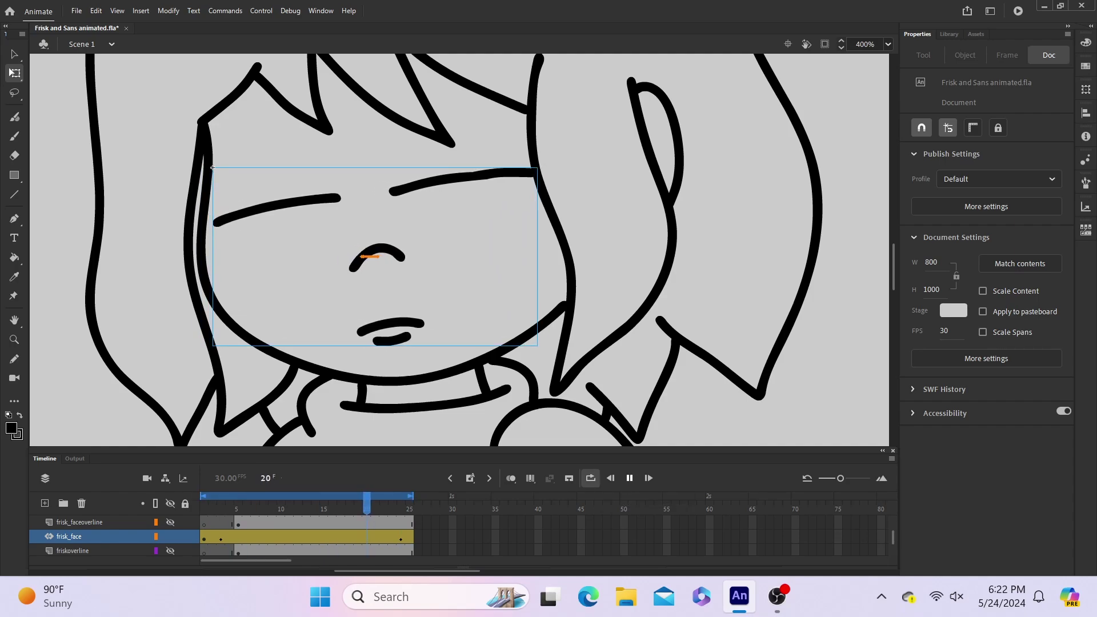
click(887, 44)
click(924, 151)
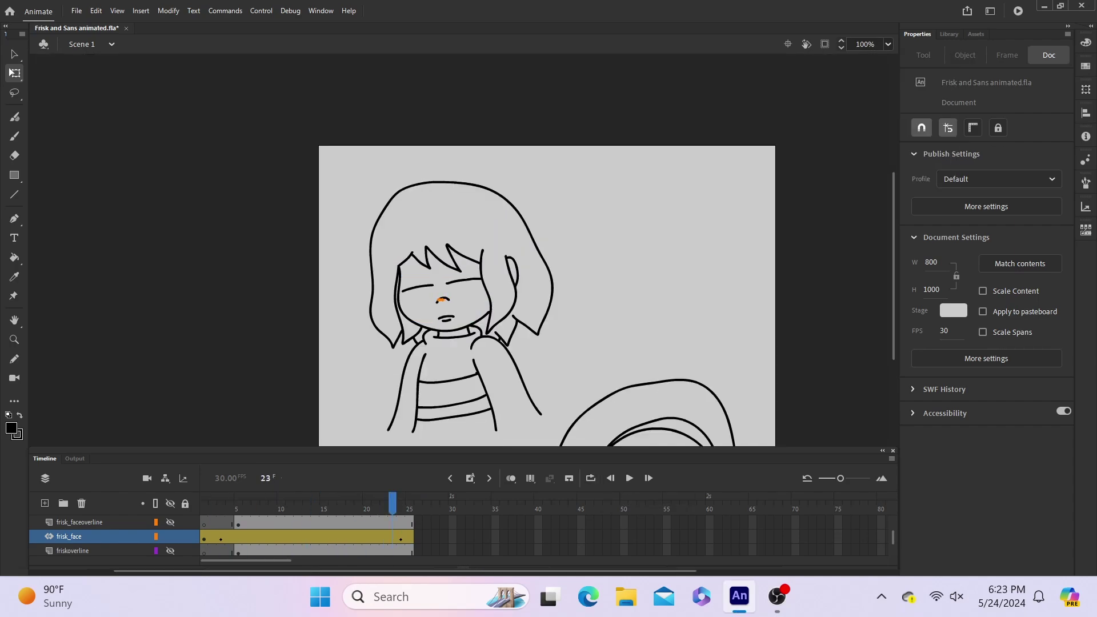
Step: Insert frames to extend every layer past frame 80, and play the result
click(204, 503)
scroll(204, 537, up, 3)
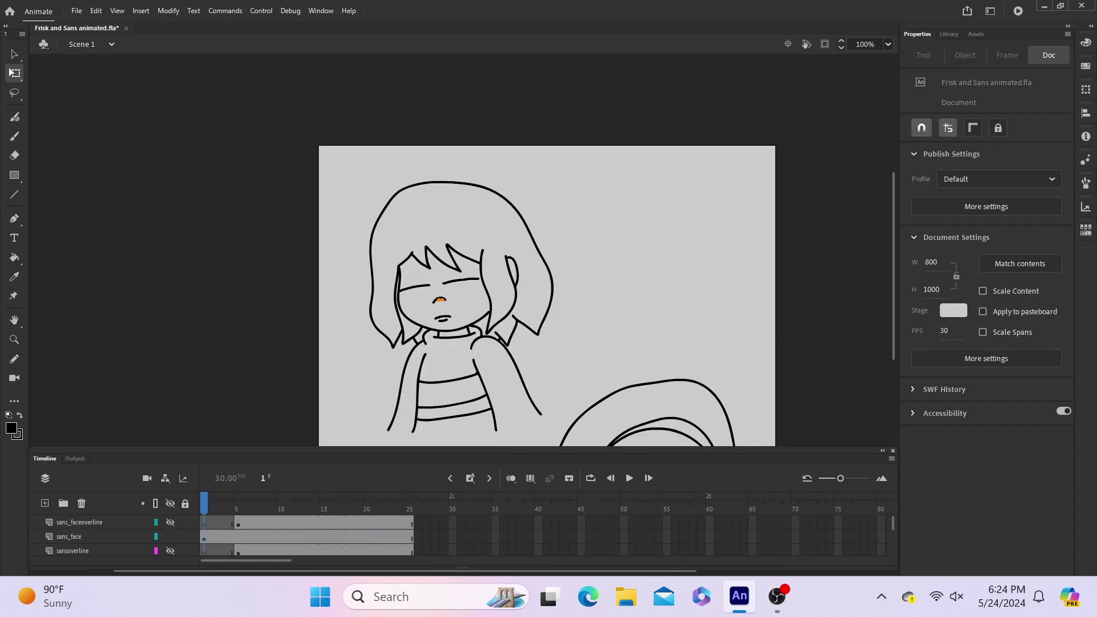
key(F5)
scroll(204, 536, down, 3)
click(402, 536)
click(629, 479)
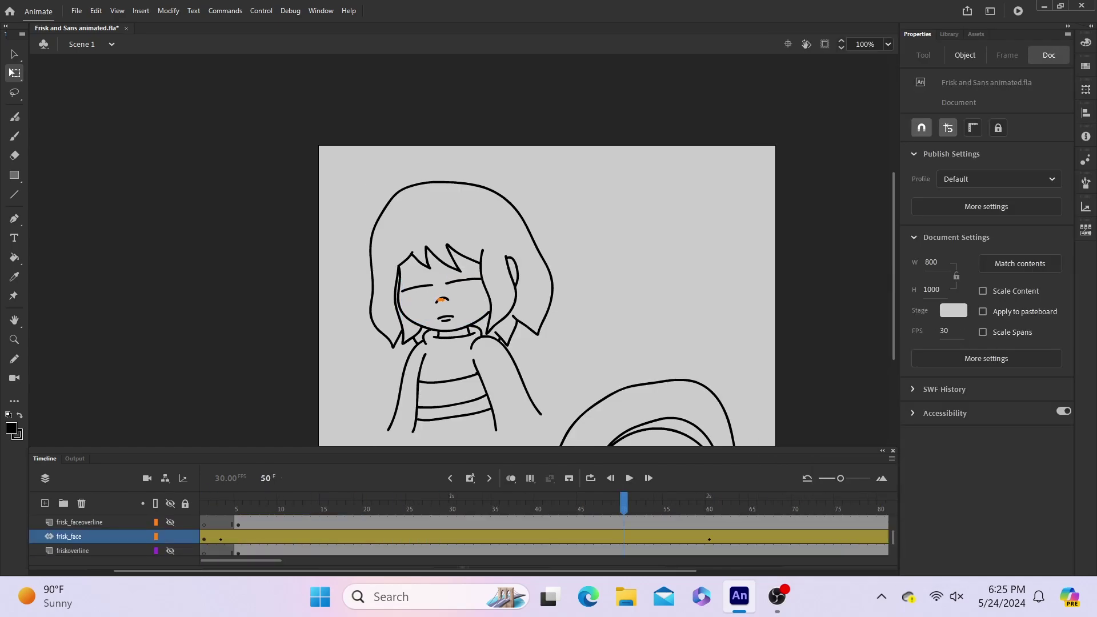
Step: Retime the frisk_face tween's keyframes to frames 5 and 45, and preview the motion in a loop
drag(710, 537, 581, 538)
click(591, 478)
key(Return)
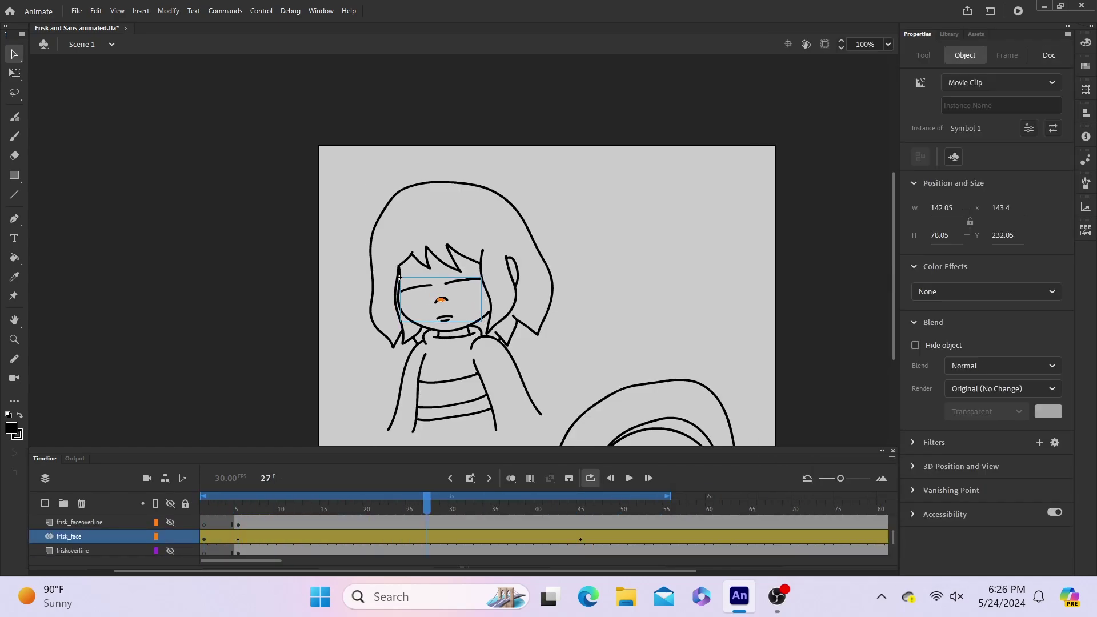
key(Return)
scroll(547, 249, down, 3)
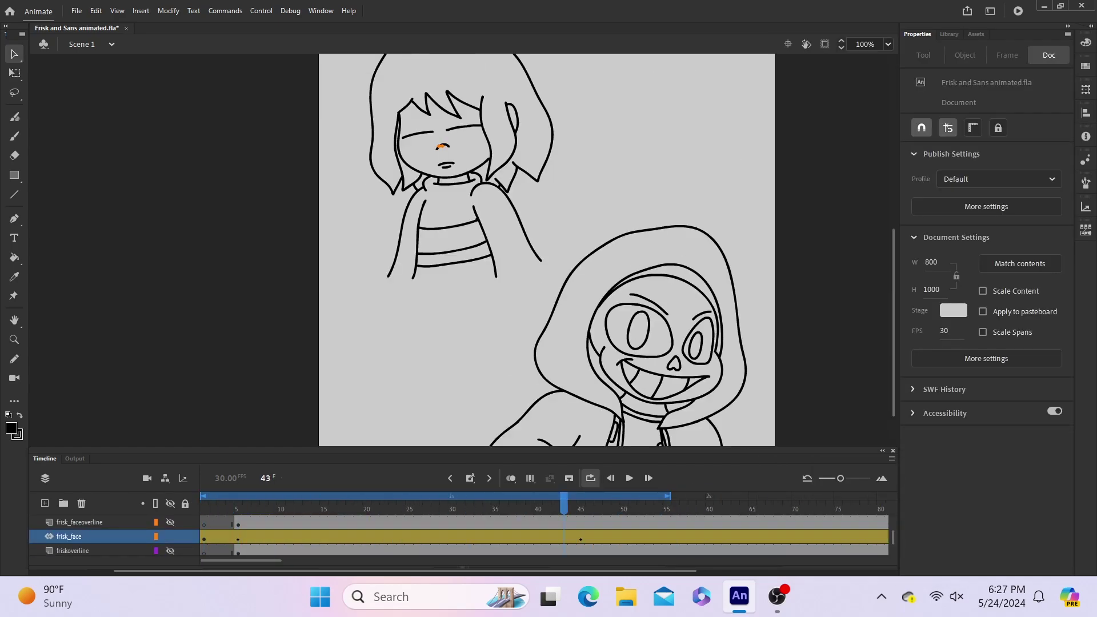
key(Return)
key(Return)
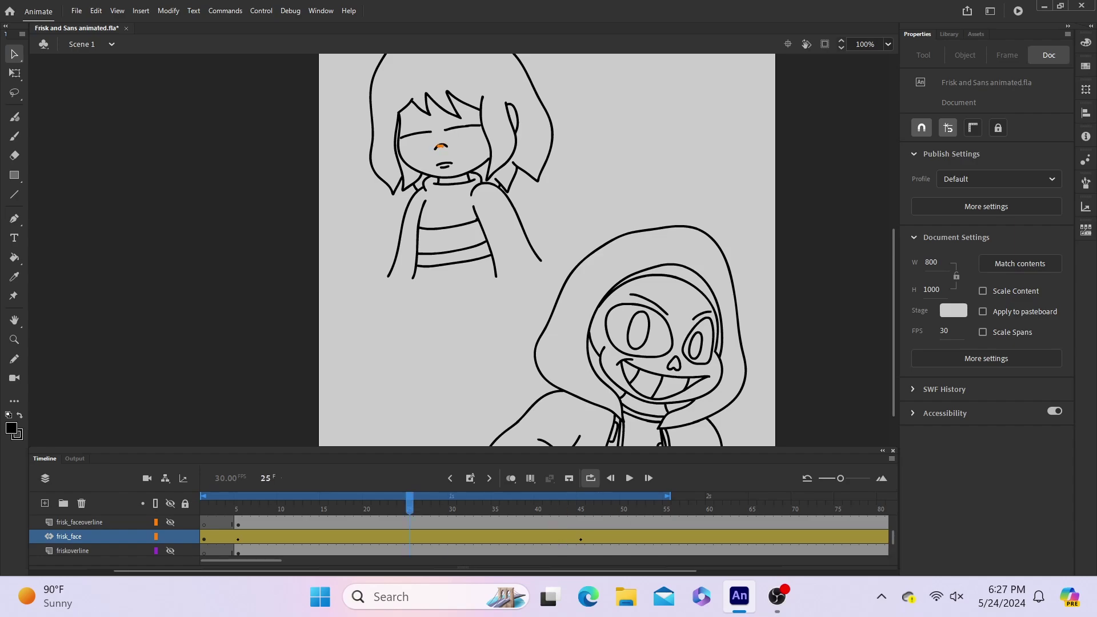
key(Return)
Step: Move the frisk_face tween's end keyframe to frame 55 and extend the loop range to frame 65
click(581, 538)
drag(580, 538, 666, 539)
drag(667, 496, 753, 495)
Step: Preview the retimed face motion from frame 1, then stop playback and switch looping off
key(Return)
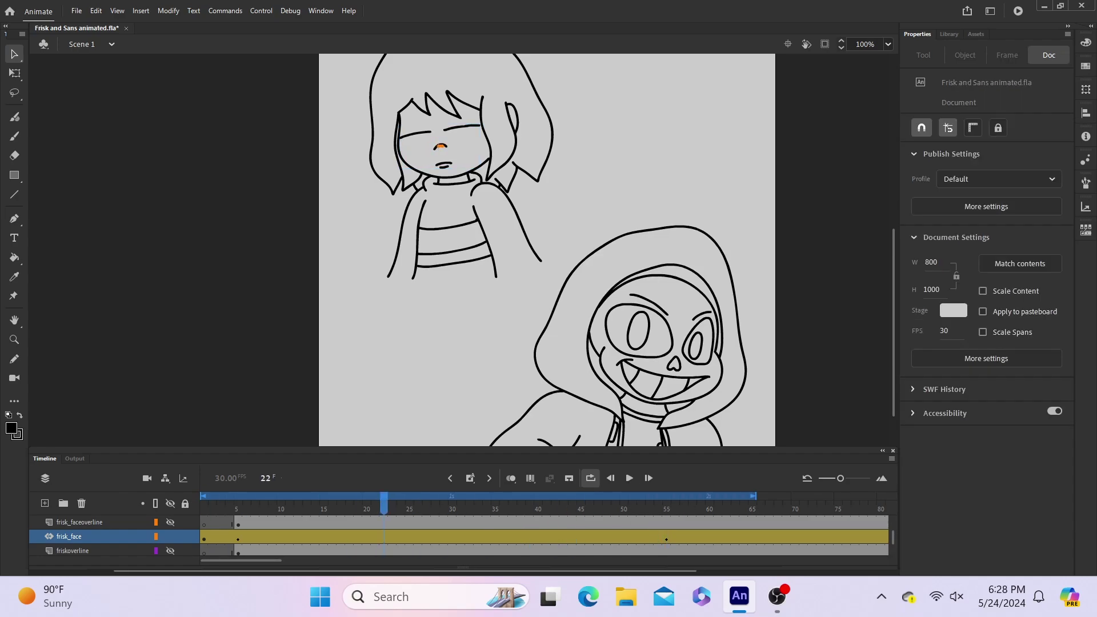
drag(384, 504, 204, 504)
key(Return)
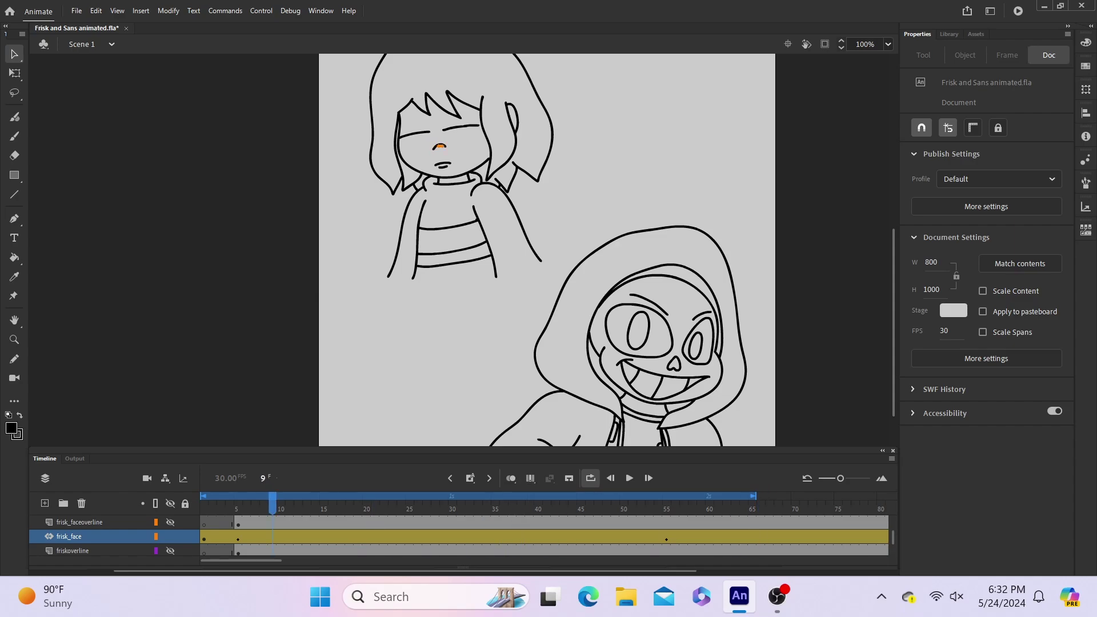
click(769, 508)
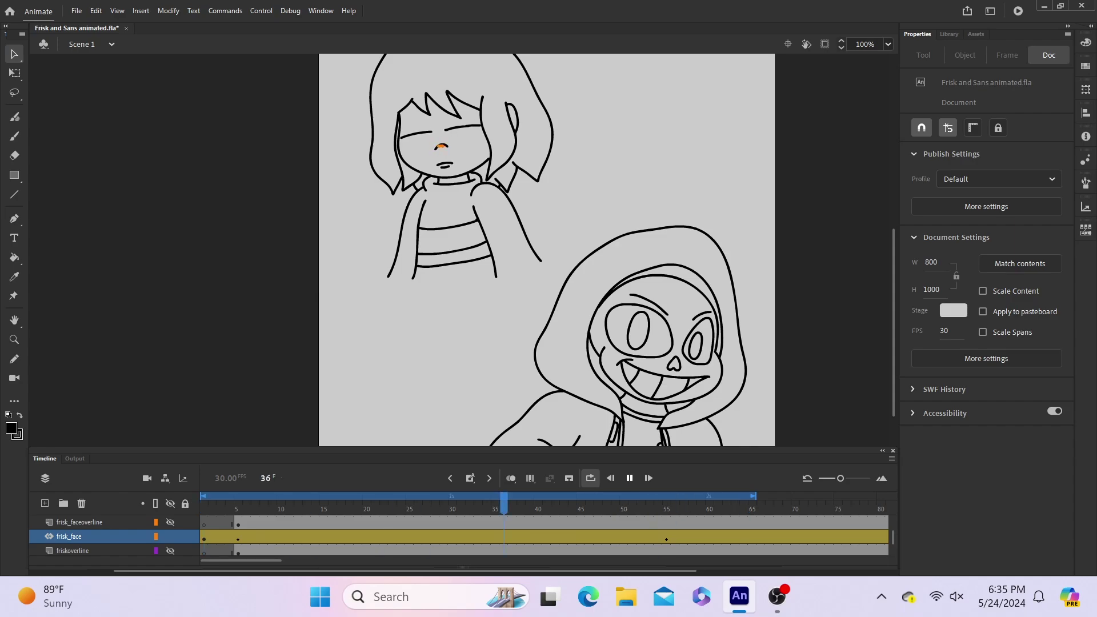
click(629, 478)
click(590, 478)
scroll(366, 537, up, 3)
click(238, 536)
right_click(238, 537)
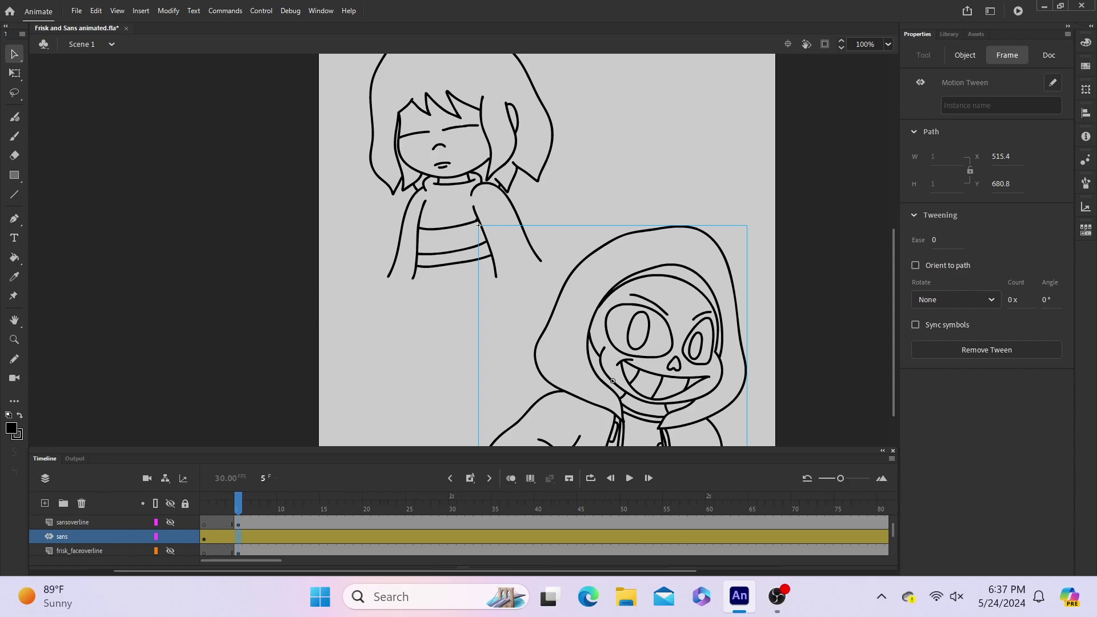
key(ctrl+z)
key(ctrl+z)
scroll(238, 536, up, 2)
right_click(238, 536)
key(ctrl+z)
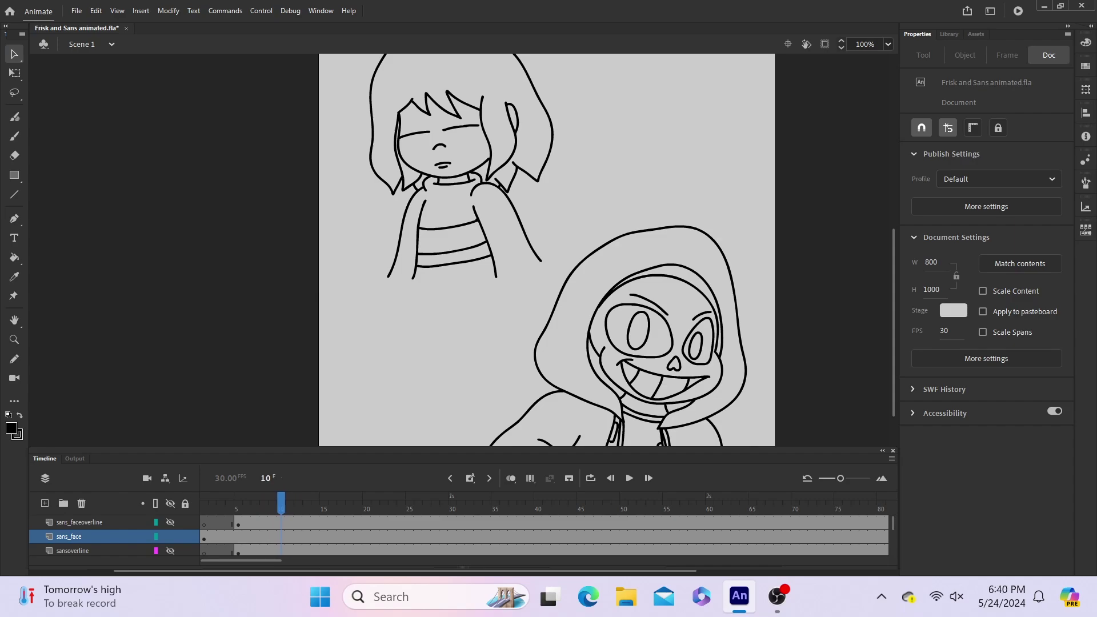
Step: At frame 35 of the sans_face layer, zoom in on Sans's face and select both pupils
scroll(115, 537, down, 5)
click(487, 503)
click(495, 503)
scroll(114, 537, up, 5)
click(14, 339)
click(693, 313)
drag(562, 571, 518, 571)
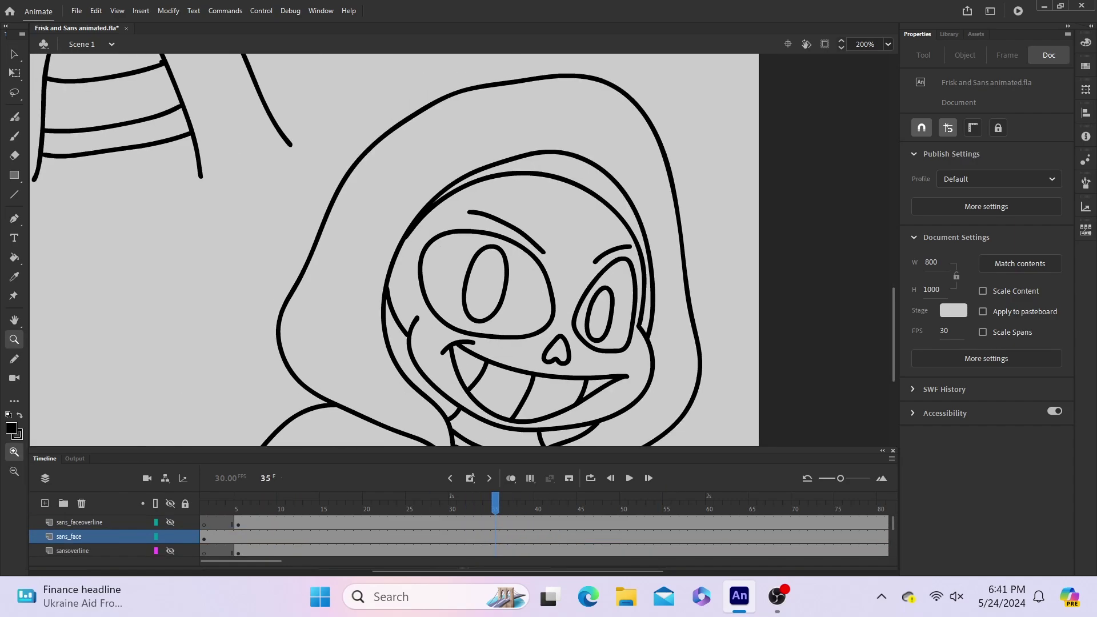
key(v)
click(506, 275)
shift+click(612, 311)
key(q)
drag(538, 245, 539, 223)
key(ctrl+z)
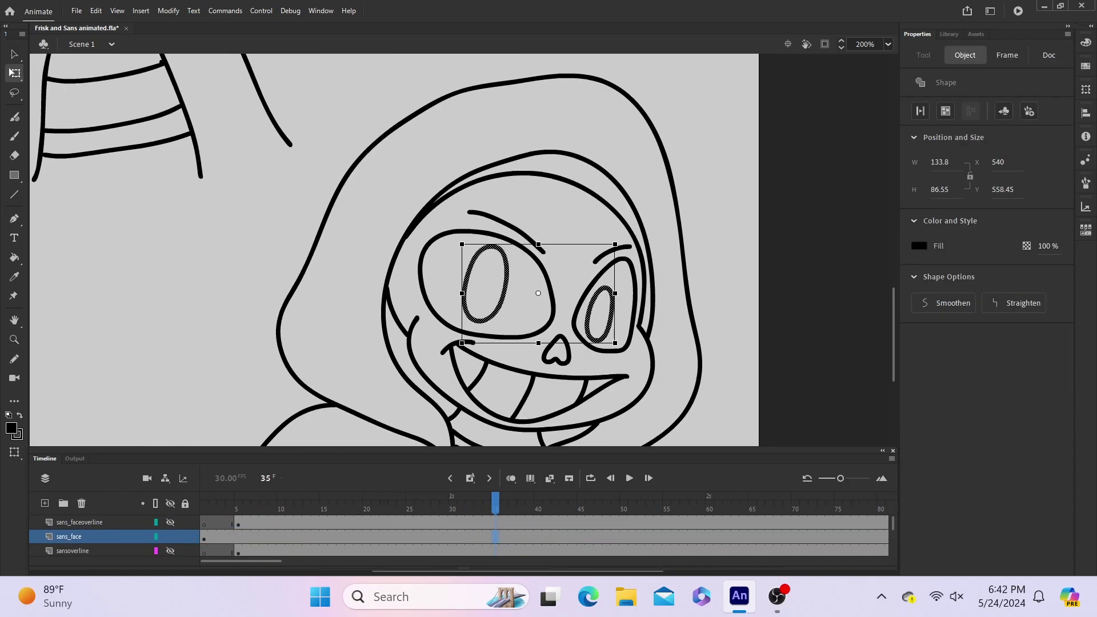
Step: With onion skinning on, key frames 35 and 37 of the sans_face layer with both pupils stretched slightly upward
click(511, 478)
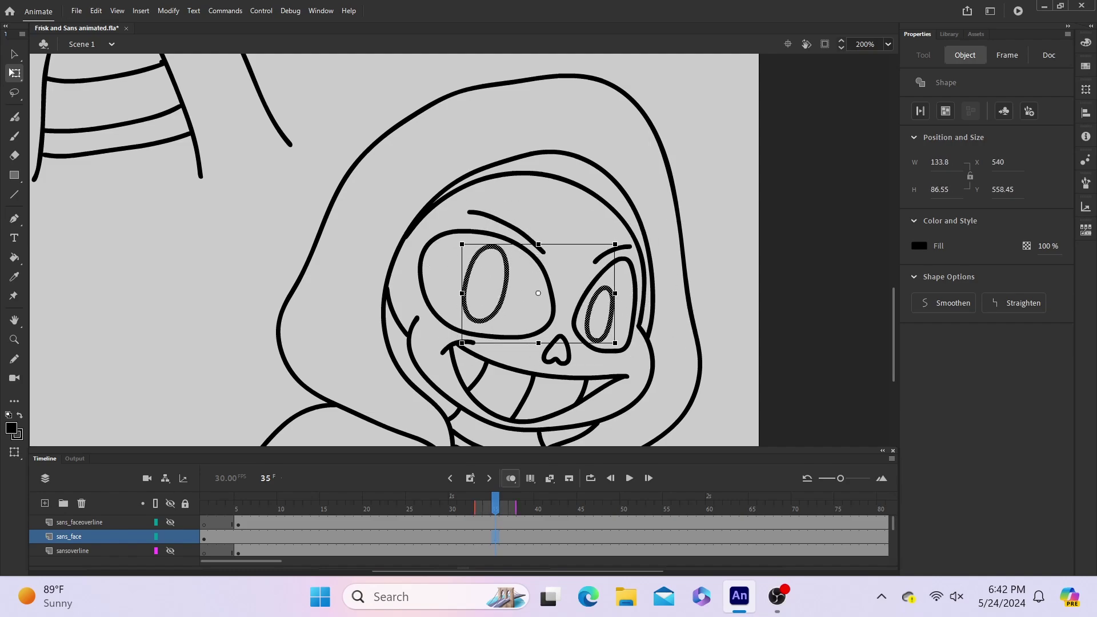
key(period)
key(period)
key(v)
click(506, 275)
shift+click(612, 311)
key(q)
key(F6)
key(comma)
key(comma)
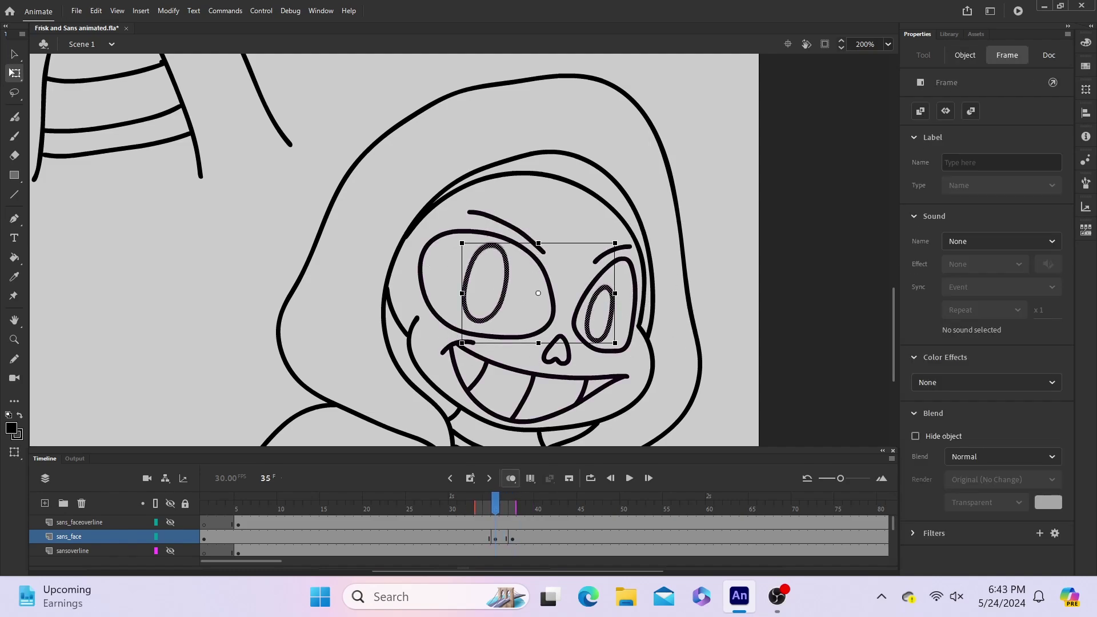
Step: Add a keyframe at frame 39 of sans_face and stretch both pupils upward to a height of 92.8 px
key(comma)
key(v)
key(period)
key(period)
key(period)
key(period)
key(period)
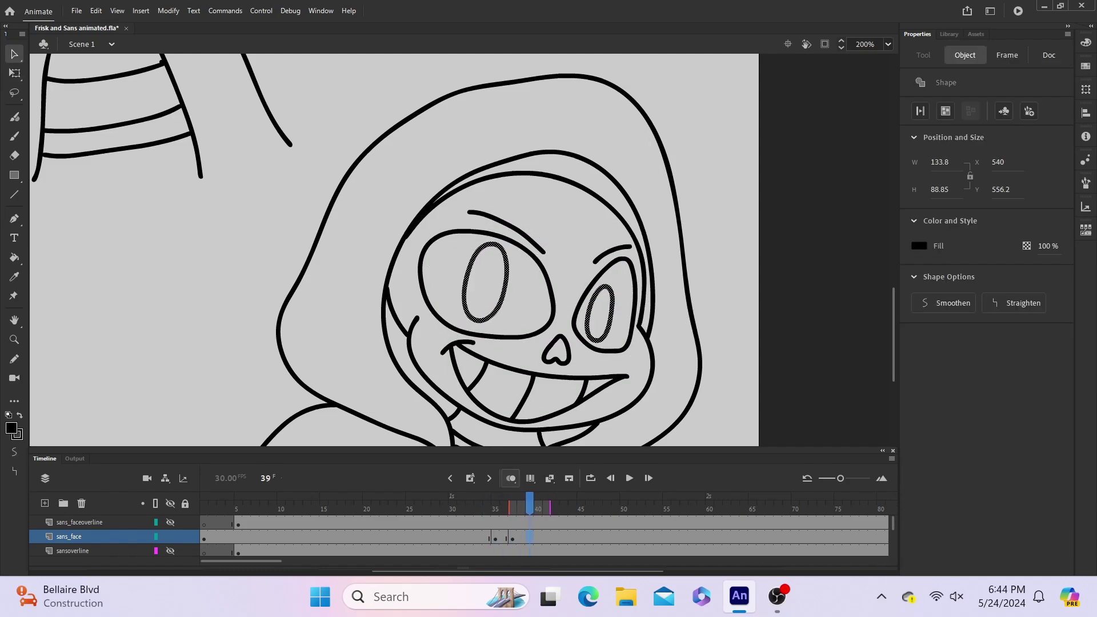
key(F6)
key(q)
drag(538, 241, 538, 237)
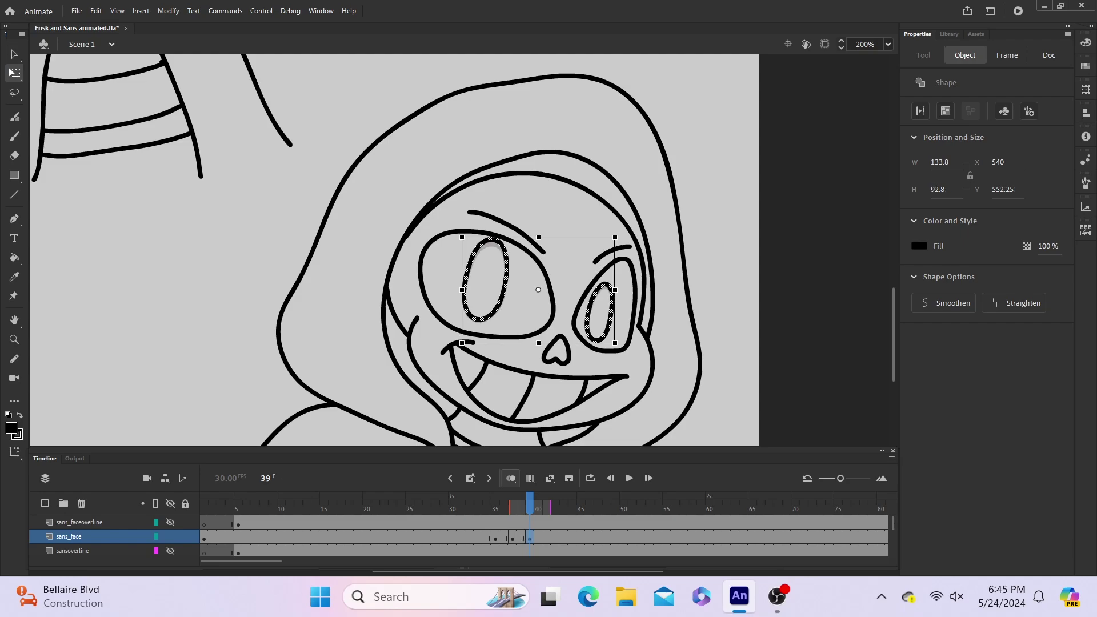
Step: Copy the sans_face keyframe from frame 37 to frame 41 and the one from frame 35 to frame 43
key(period)
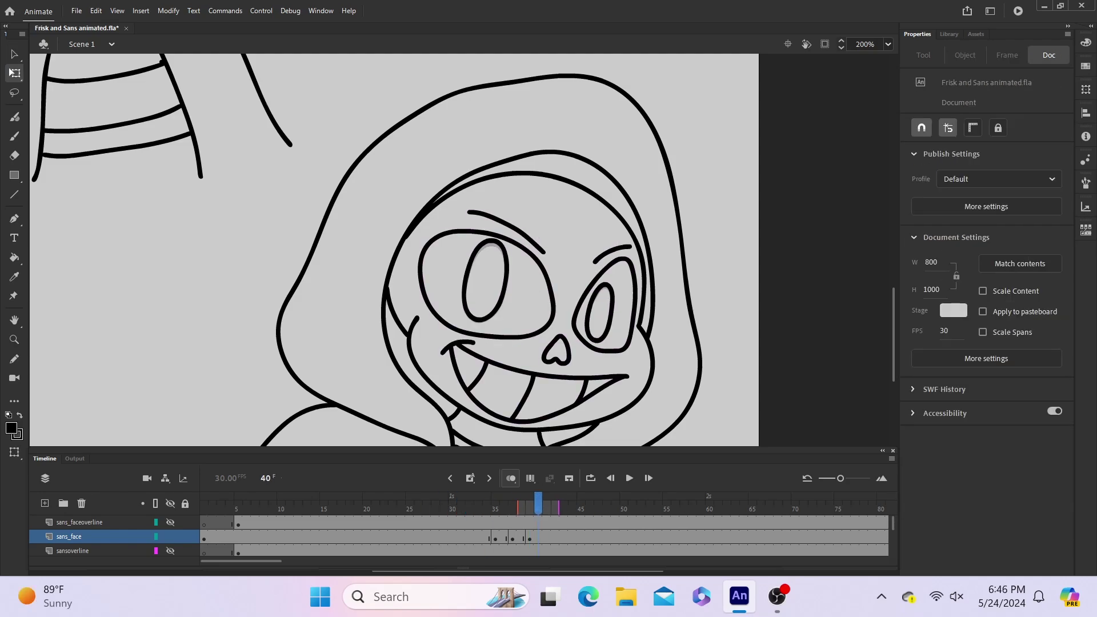
right_click(513, 538)
click(571, 305)
right_click(547, 538)
click(599, 326)
right_click(495, 538)
click(555, 306)
right_click(564, 537)
key(period)
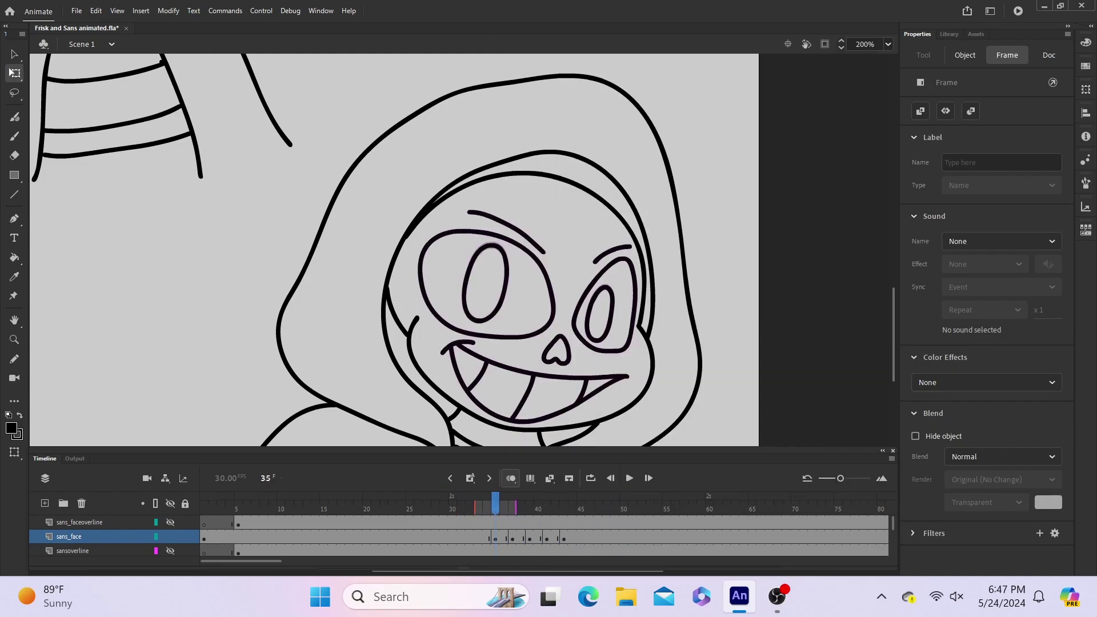
Step: Copy the sans_face keyframe from frame 1 and paste it at frame 45
click(495, 538)
right_click(204, 538)
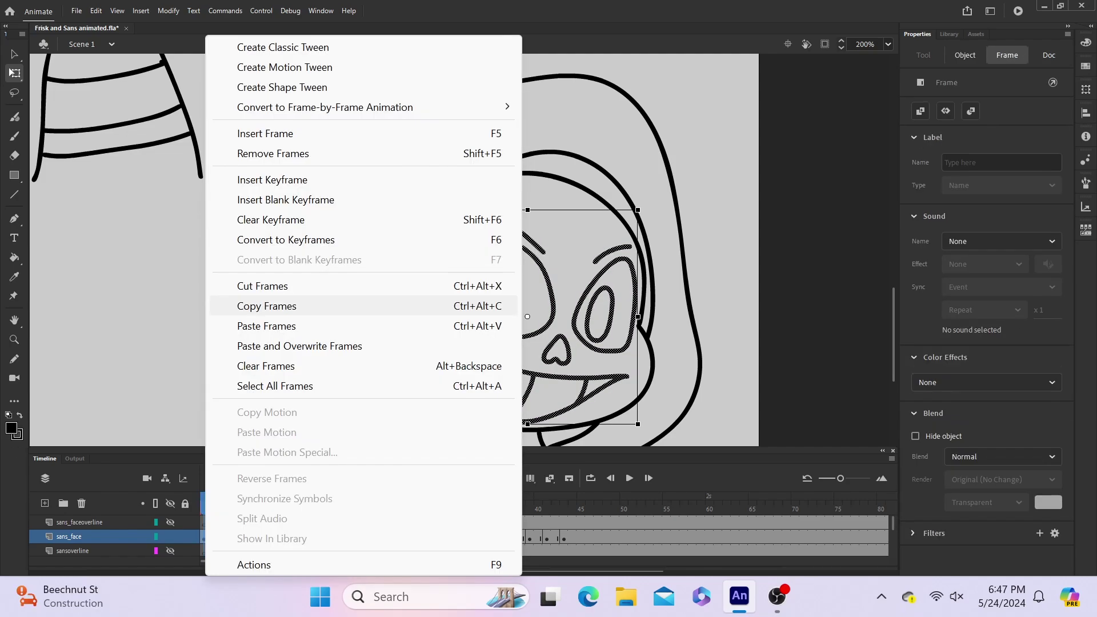
click(263, 306)
right_click(581, 537)
click(639, 326)
Step: Set a loop range around the sans_face keyframes and play back Sans's pupil animation
drag(573, 506, 495, 506)
click(511, 478)
click(591, 479)
drag(202, 496, 414, 496)
drag(756, 497, 659, 496)
key(Return)
key(Return)
click(590, 478)
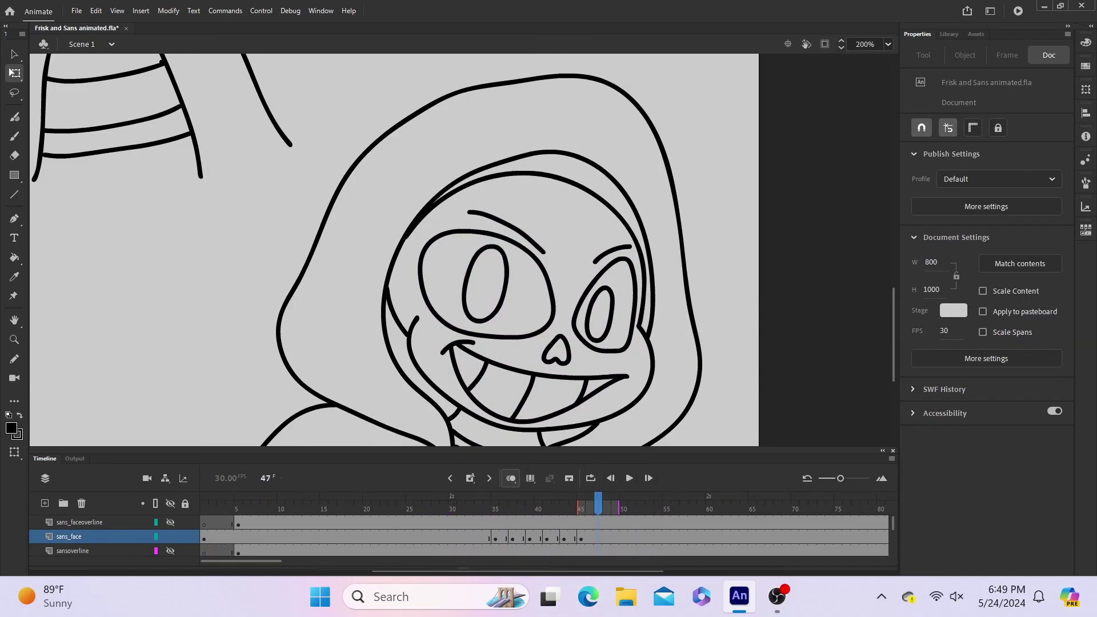
Step: Try keyframes at 47 and 49 of sans_face with both pupils squashed from above, to a height of 75.2 px at frame 49
key(ctrl+a)
key(period)
key(period)
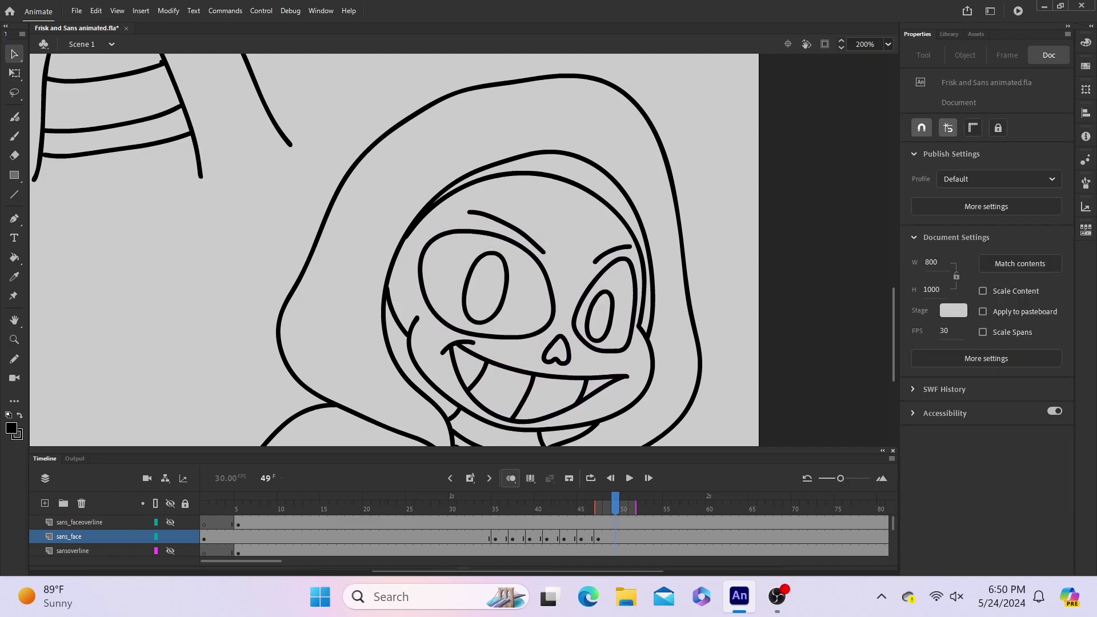
key(ctrl+a)
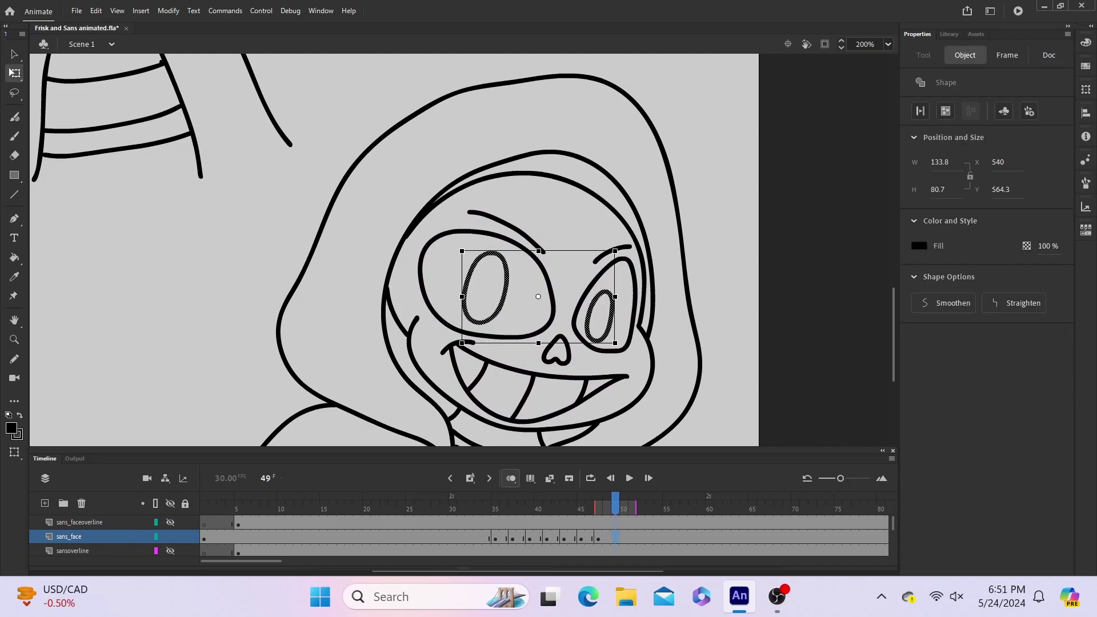
drag(538, 251, 539, 257)
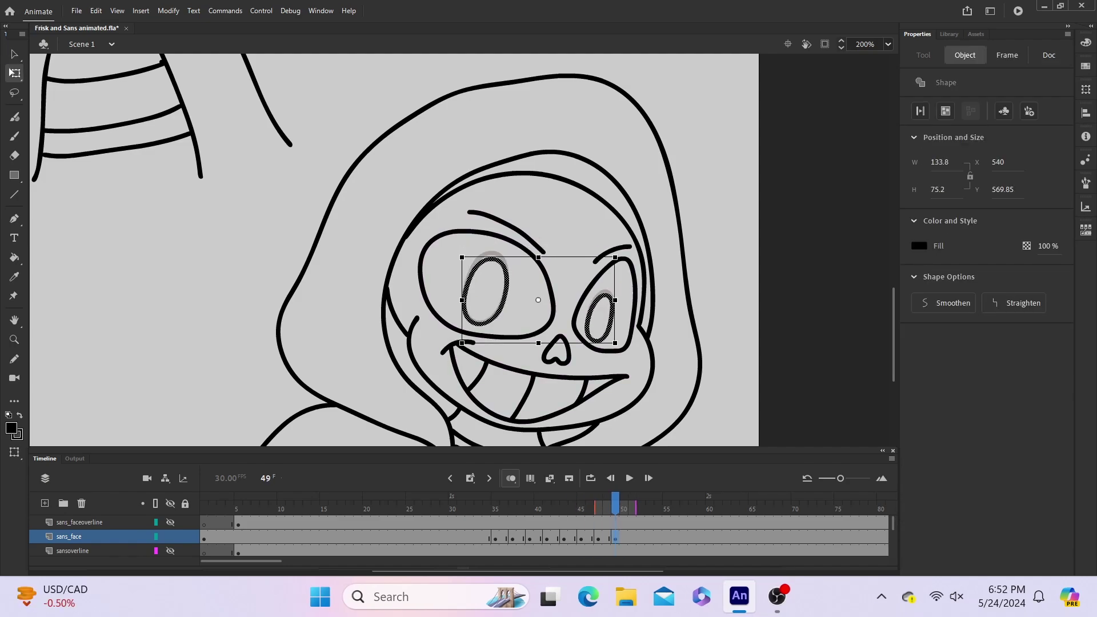
Step: Undo the squashed pupil keyframes at frames 47 and 49 of sans_face
key(period)
key(ctrl+z)
key(ctrl+z)
key(ctrl+z)
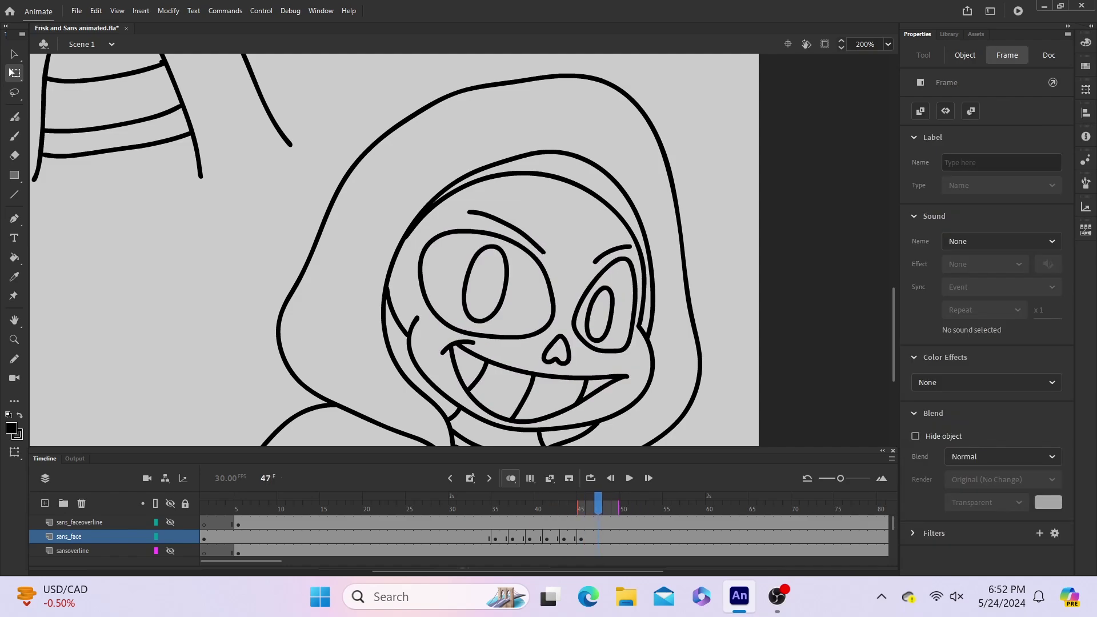
Step: Compare the neighbouring frames and key frames 47 and 49 of sans_face again with both pupils squashed vertically
key(comma)
key(comma)
key(period)
key(period)
key(period)
key(period)
key(ctrl+z)
key(ctrl+z)
key(ctrl+z)
key(ctrl+z)
key(ctrl+z)
key(ctrl+z)
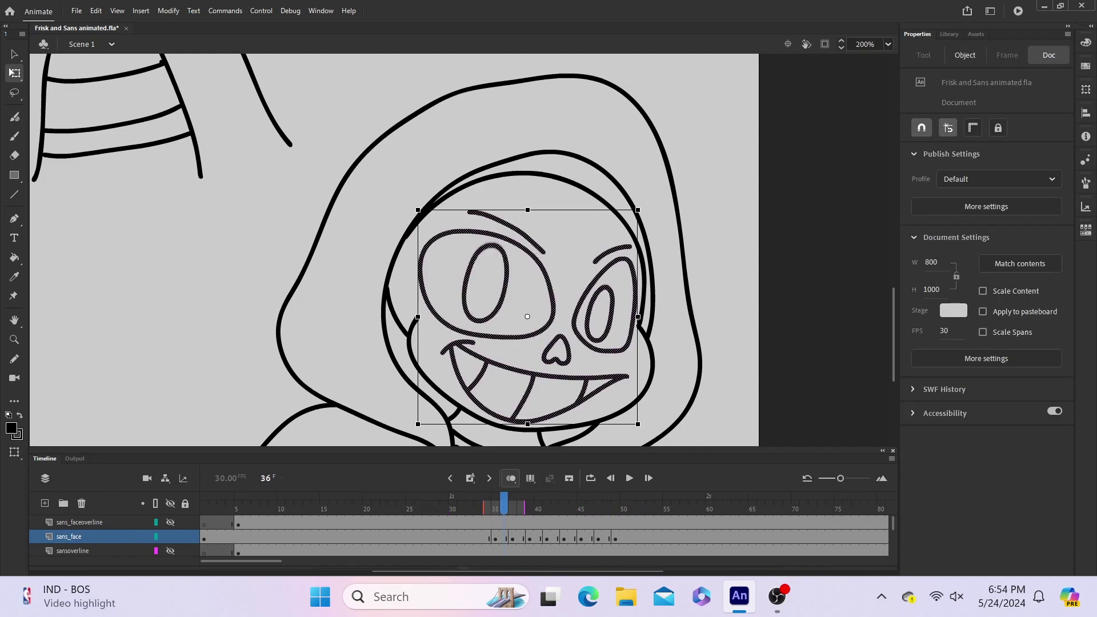
Step: Review Sans's pupil motion between frames 36 and 43 and play back the looped animation
key(ctrl+z)
key(period)
key(ctrl+z)
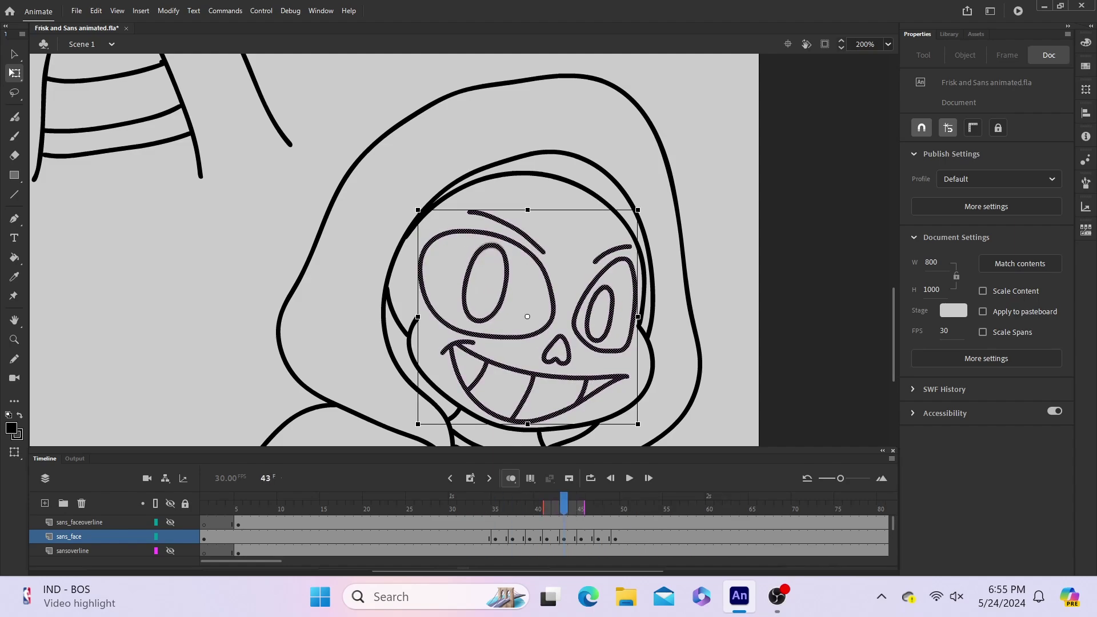
click(591, 478)
click(629, 478)
click(629, 477)
Step: At frame 51 of sans_face, remove both pupils and fill Sans's eye sockets dark grey
click(15, 155)
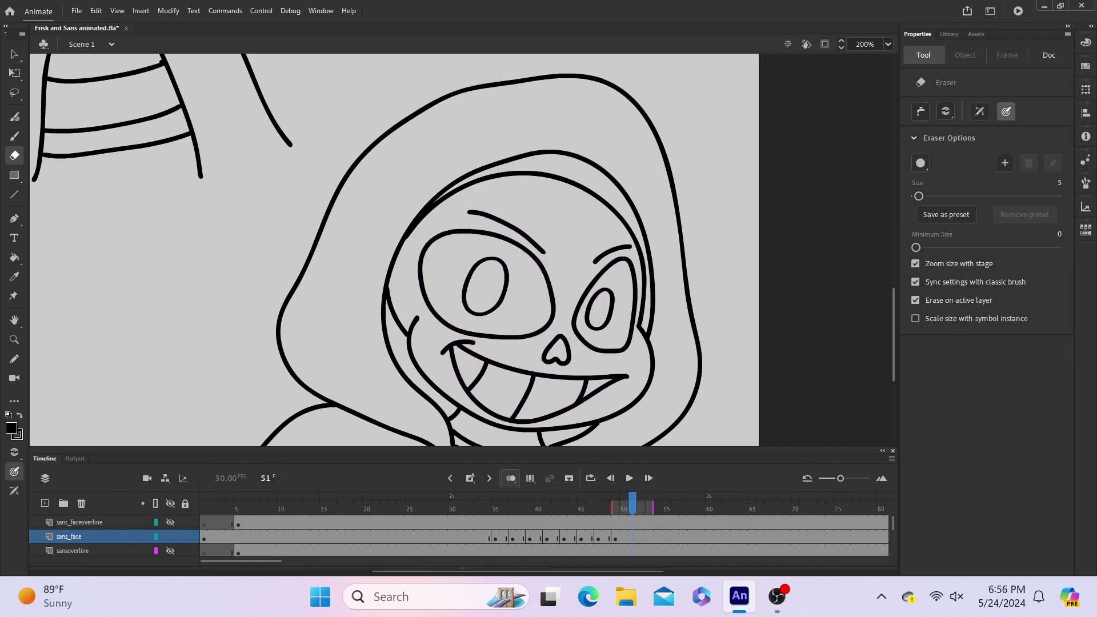
click(15, 257)
click(486, 285)
click(605, 311)
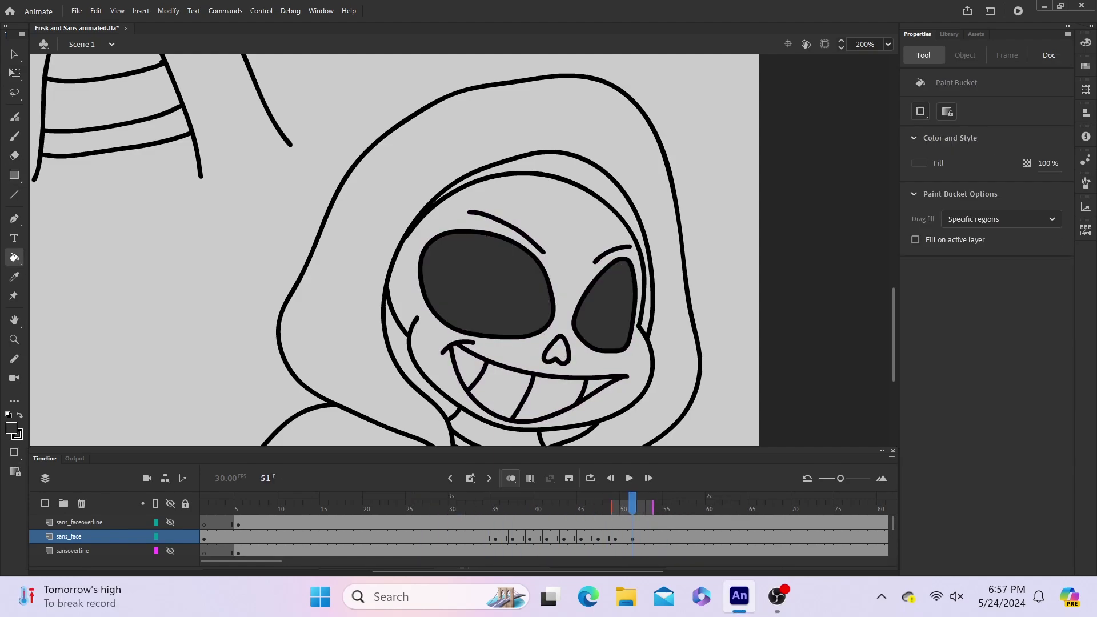
Step: Undo the dark grey fill and fill both of Sans's eye sockets at frame 51 with black
key(ctrl+z)
key(ctrl+z)
click(12, 428)
click(486, 286)
click(606, 312)
Step: Zoom out to 100% and loop the playback to check Frisk's and Sans's face animation together
click(538, 508)
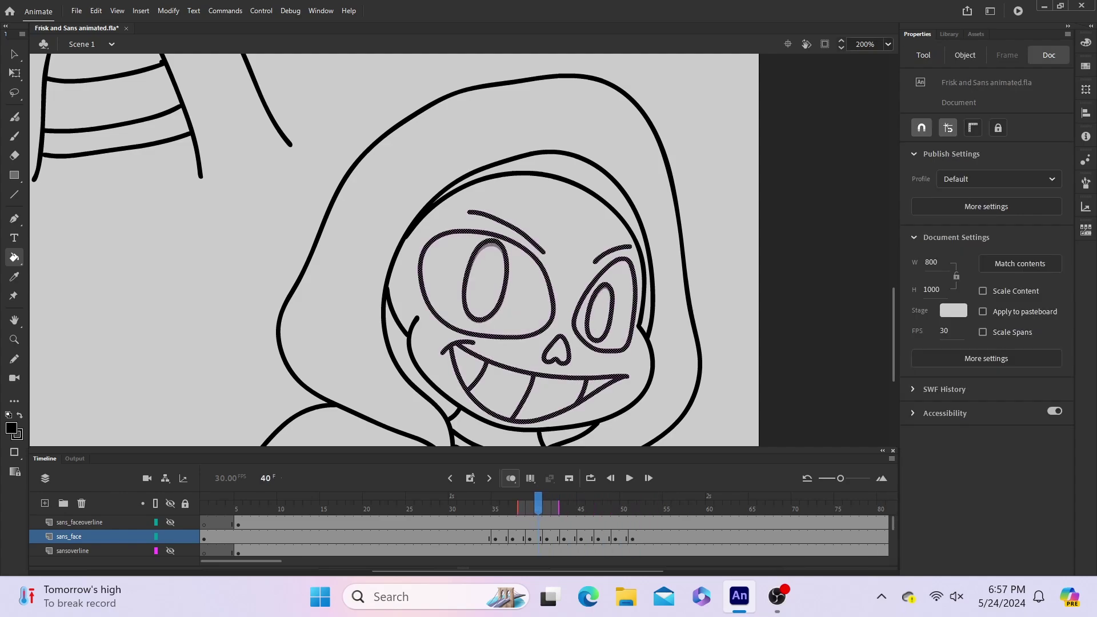
key(ctrl+minus)
scroll(383, 250, up, 1)
click(591, 479)
click(629, 478)
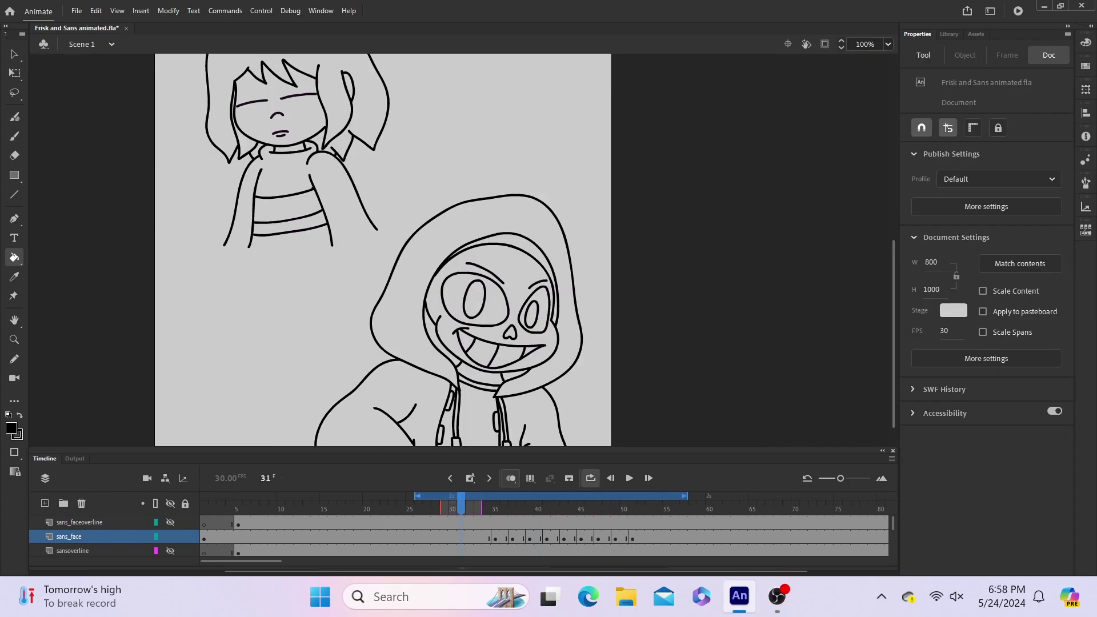
click(629, 478)
scroll(383, 251, up, 5)
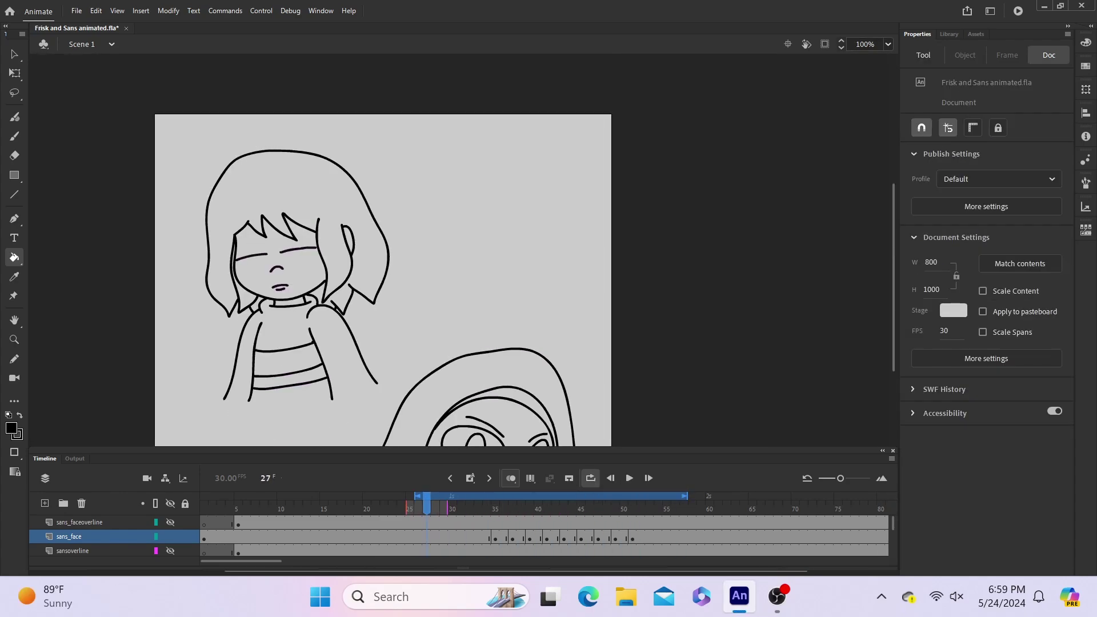
scroll(383, 250, down, 5)
click(629, 478)
click(629, 479)
click(591, 478)
drag(437, 508, 204, 507)
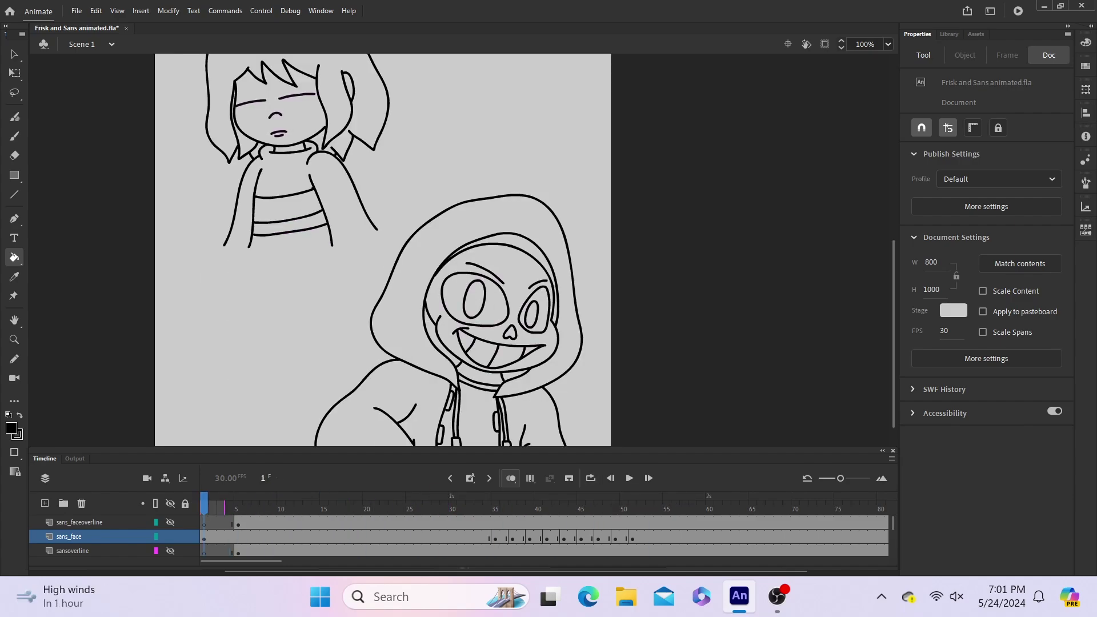
click(487, 507)
click(204, 508)
Step: Try a classic tween across the sans_face keyframes from frame 35 to 51, play it back, and undo it
drag(495, 538, 632, 538)
right_click(628, 538)
click(666, 231)
click(529, 508)
click(591, 479)
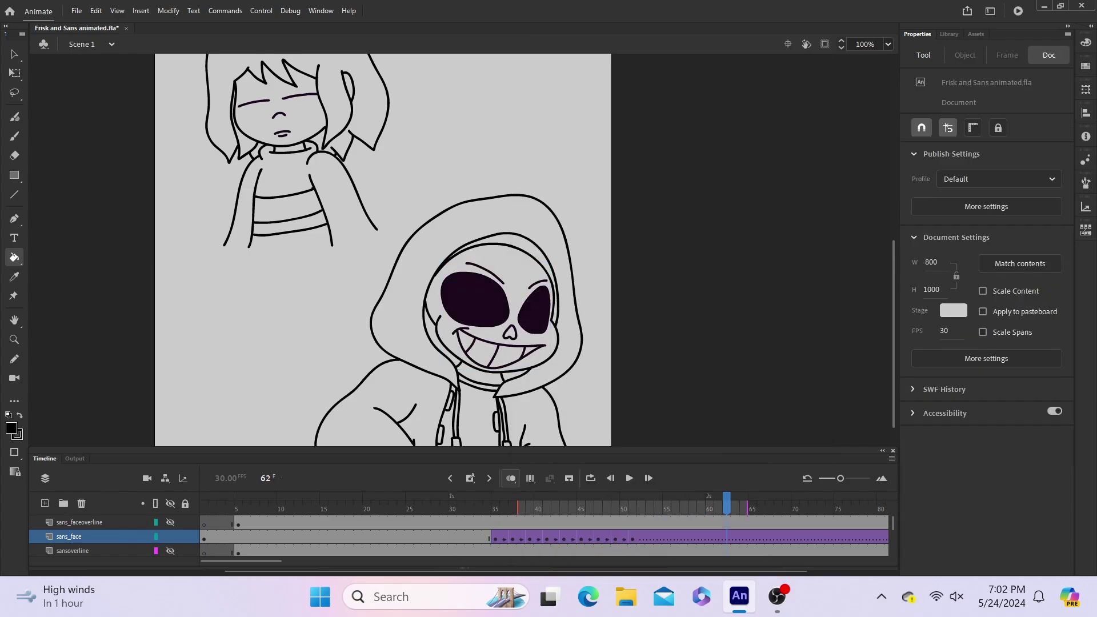
click(629, 478)
click(629, 478)
key(ctrl+z)
Step: Turn off loop playback and show the friskoverline layer
click(591, 478)
drag(394, 508, 238, 507)
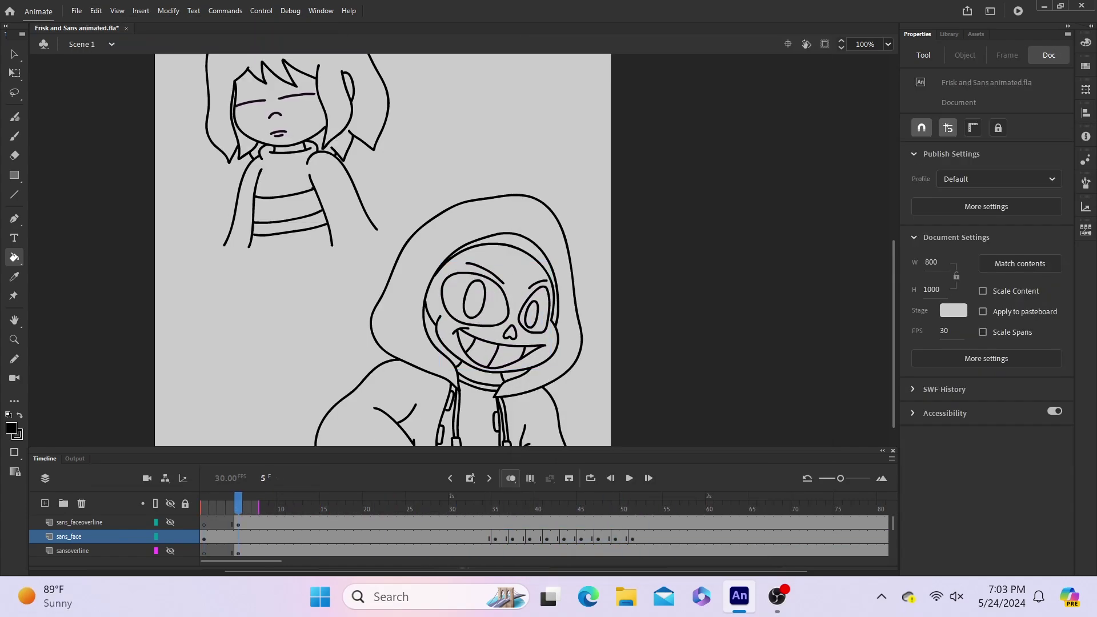
scroll(170, 533, down, 5)
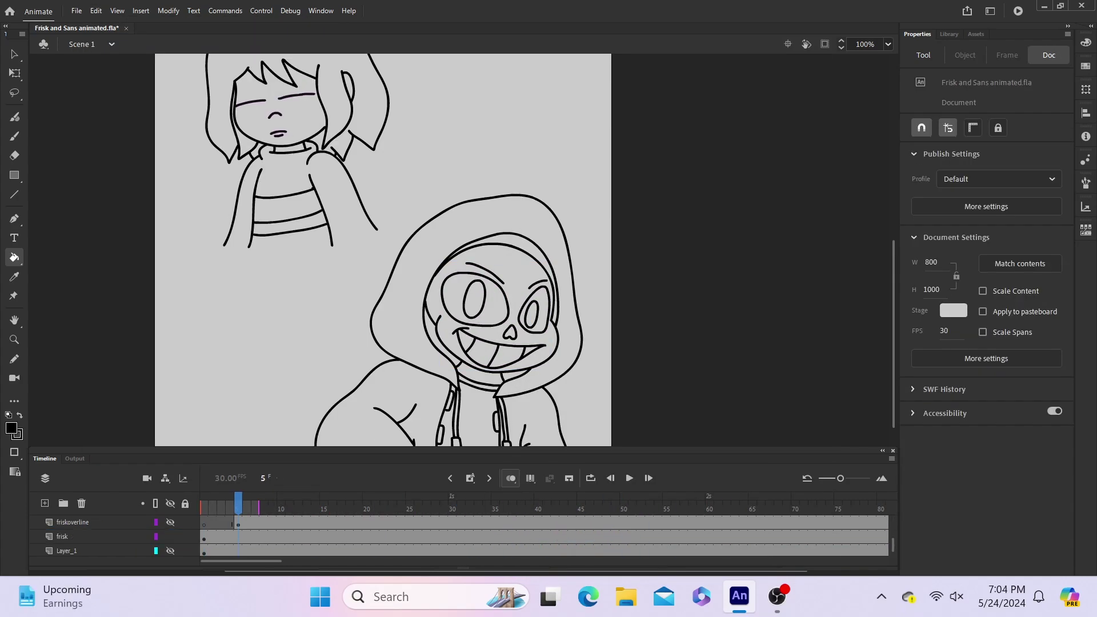
click(170, 523)
click(273, 537)
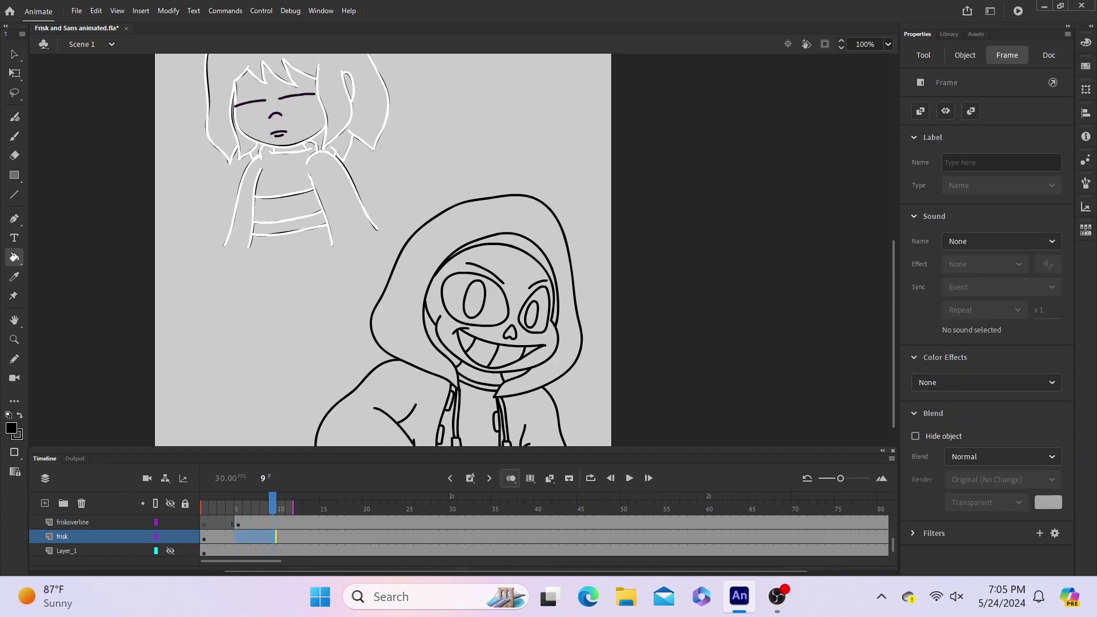
Step: Copy the friskoverline keyframe from frame 5 to frames 10, 15 and 20
right_click(238, 522)
click(297, 306)
right_click(281, 522)
click(331, 326)
right_click(324, 522)
click(371, 326)
right_click(369, 522)
click(431, 326)
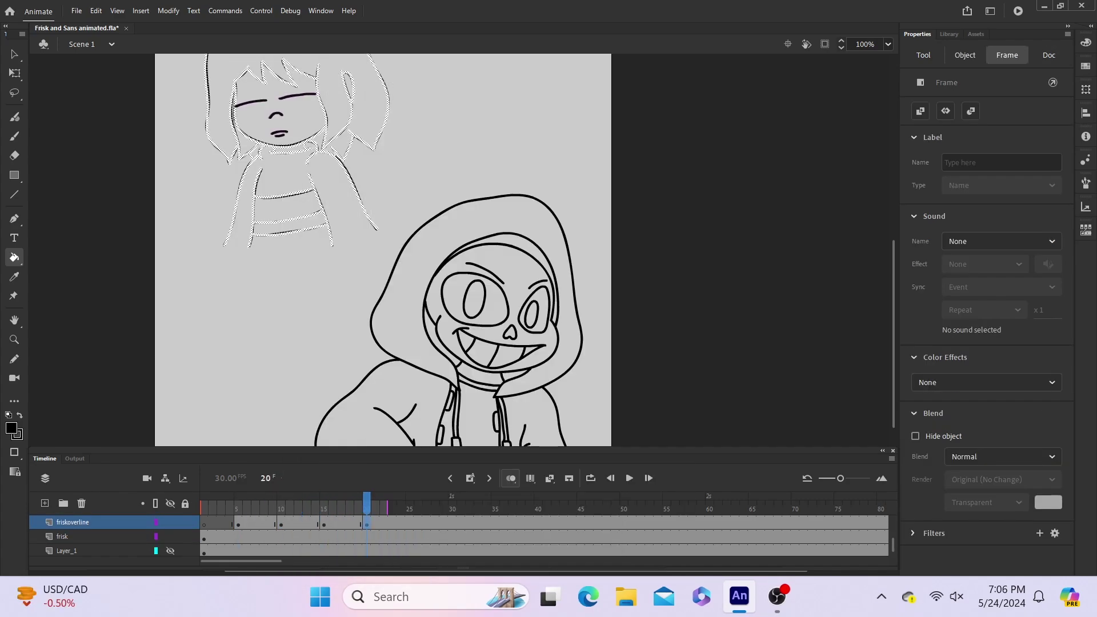
Step: Turn off onion skinning, then clear frames 5–9 of the frisk layer and frames 10–14 of friskoverline
key(Escape)
drag(367, 503, 427, 503)
click(511, 478)
drag(238, 538, 401, 523)
right_click(272, 538)
click(332, 367)
right_click(313, 523)
click(372, 366)
Step: Clear frames 15–19 of the frisk layer and frames 20–24 of friskoverline to continue the alternation
key(Escape)
right_click(355, 538)
click(400, 366)
click(410, 538)
right_click(400, 523)
click(451, 366)
click(324, 503)
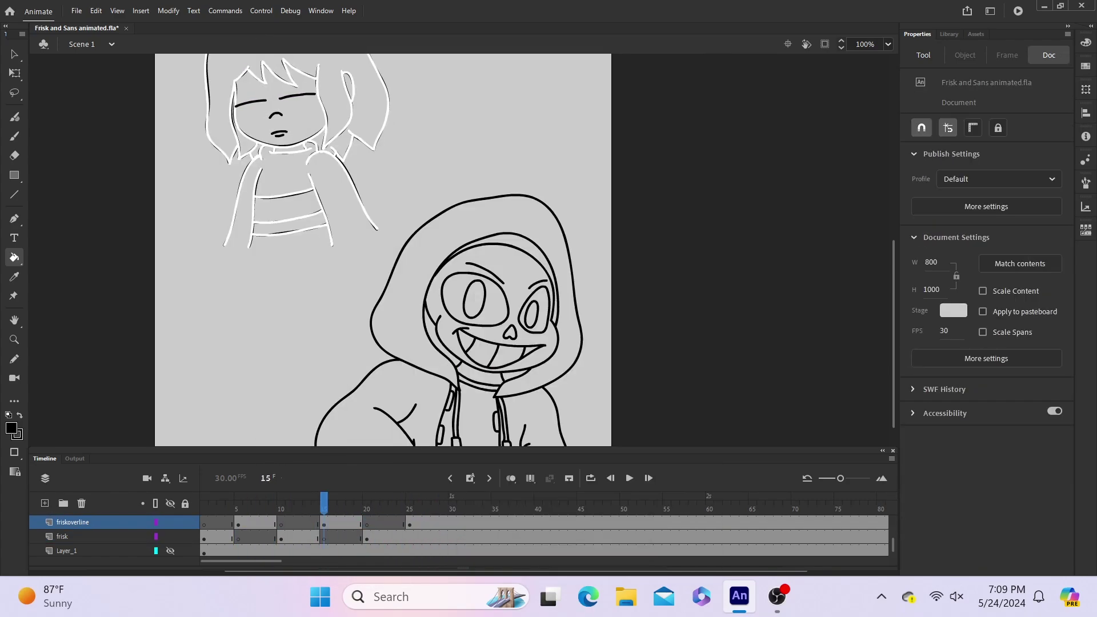
Step: Insert keyframes at frames 10 and 15 of the sansoverline layer
scroll(324, 536, up, 3)
right_click(280, 523)
click(343, 179)
right_click(324, 523)
click(382, 179)
scroll(324, 536, up, 1)
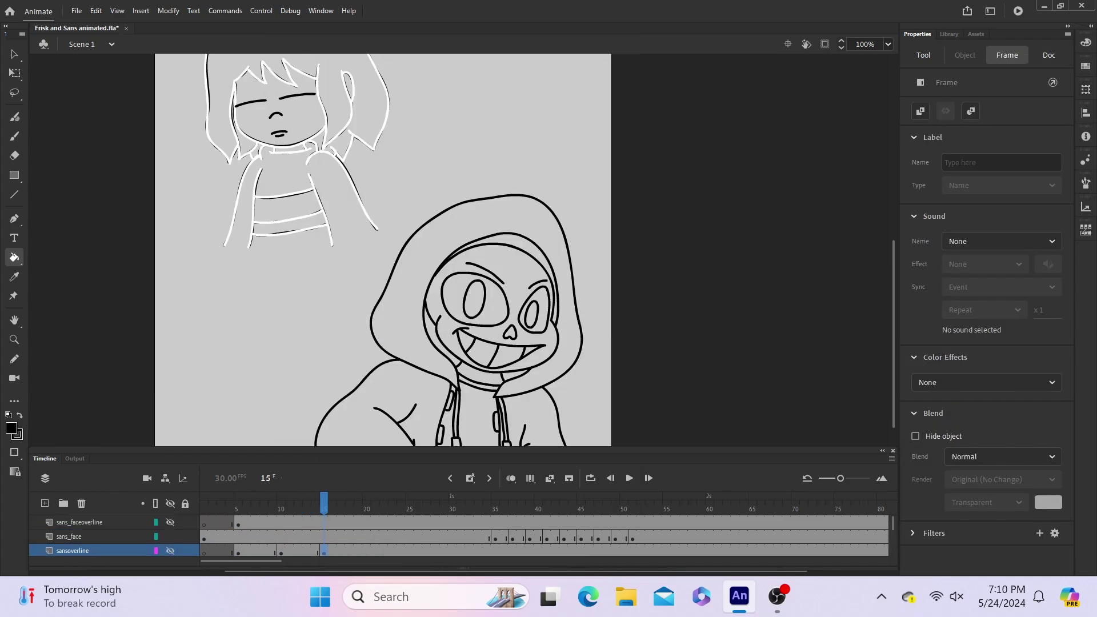
Step: Show sansoverline and alternate it with sans, clearing sans at frames 5–9 and 15–19 and sansoverline at 10–14 and 20–24
scroll(366, 536, down, 1)
right_click(367, 523)
right_click(271, 538)
click(325, 366)
drag(239, 537, 315, 523)
drag(324, 538, 204, 503)
click(170, 523)
right_click(380, 522)
click(439, 366)
Step: Extend the layers by inserting frames across the stretch from about frame 122 to beyond frame 185
scroll(204, 536, up, 2)
drag(515, 572, 501, 571)
drag(240, 561, 364, 561)
drag(204, 551, 779, 523)
right_click(779, 537)
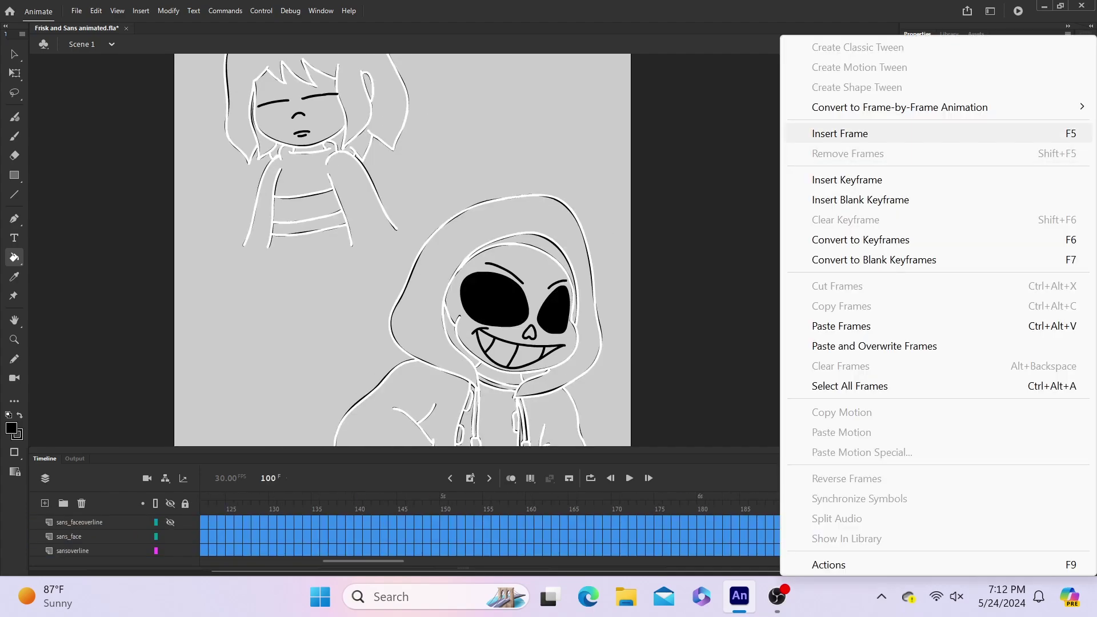
click(838, 133)
Step: Copy the alternating friskoverline frames and repeat them along the layer from frame 25 to past frame 80
drag(363, 561, 236, 561)
click(204, 503)
scroll(204, 536, down, 2)
click(470, 537)
click(204, 502)
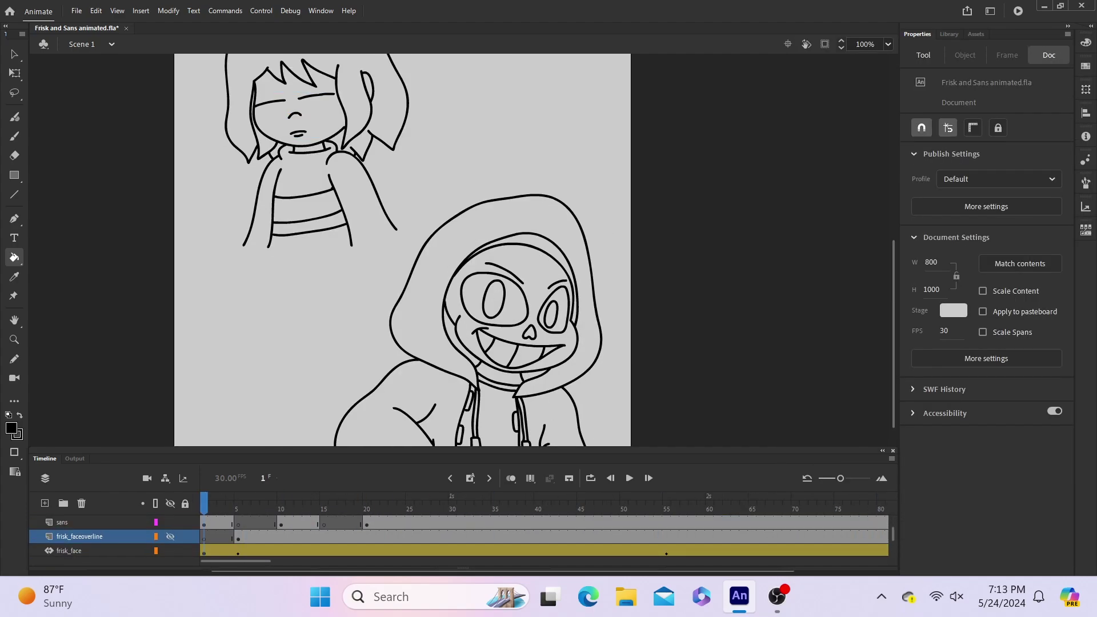
scroll(204, 536, up, 2)
scroll(204, 536, down, 2)
scroll(114, 537, down, 2)
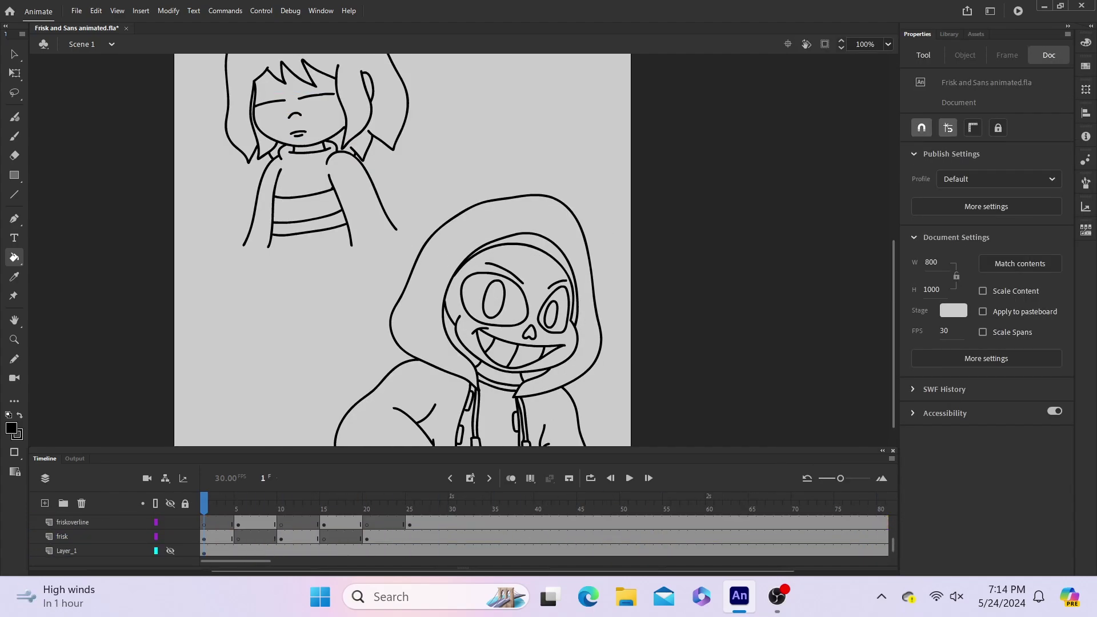
drag(281, 523, 359, 522)
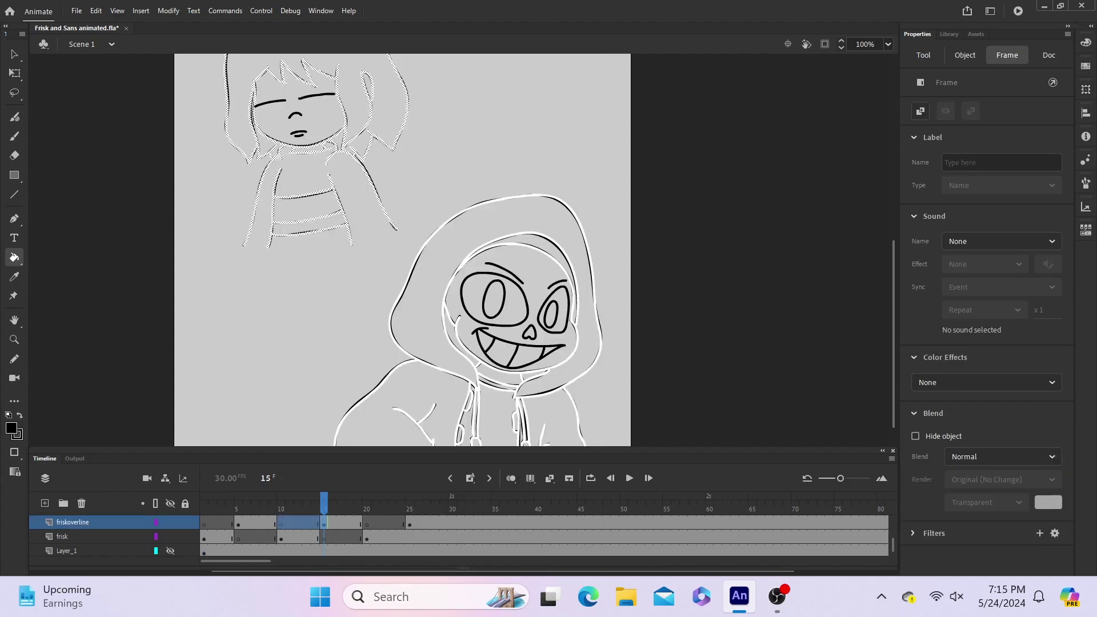
key(Return)
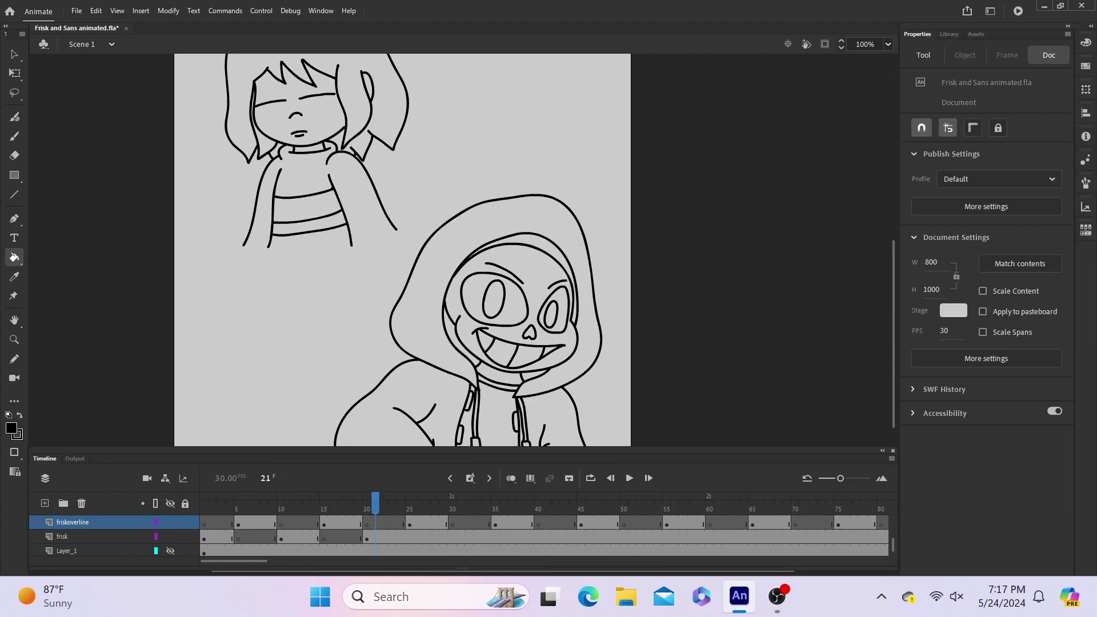
Step: Copy the alternating frisk frames and paste them along the frisk layer from frame 25 to past frame 80
drag(324, 537, 487, 537)
right_click(496, 537)
click(560, 326)
right_click(504, 537)
click(566, 306)
right_click(667, 537)
click(732, 325)
click(204, 503)
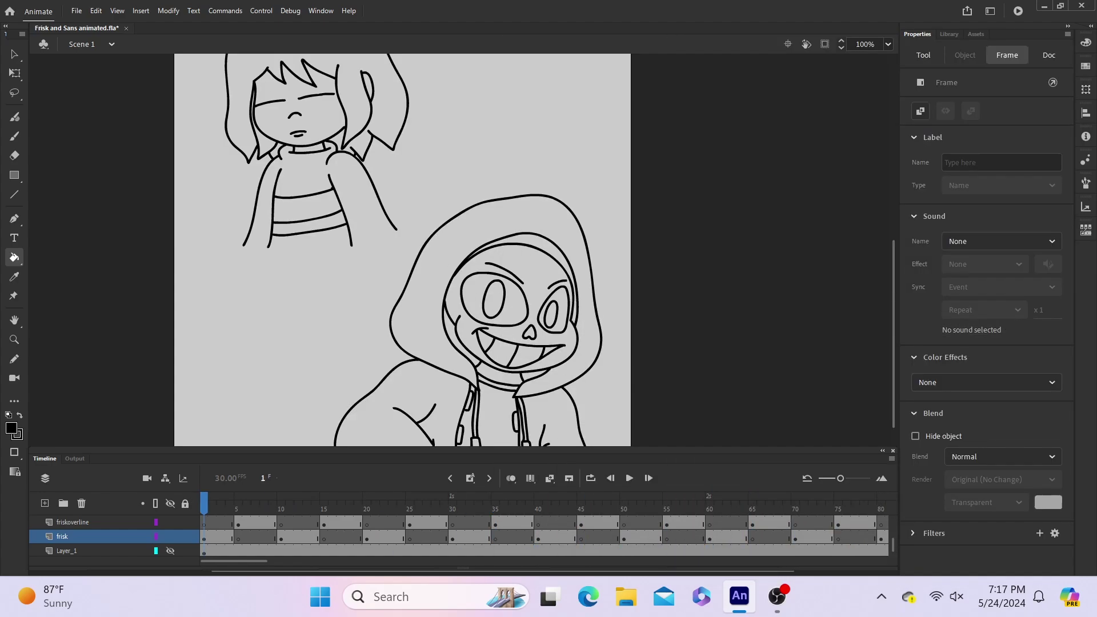
Step: Play back Frisk's alternating lines and repeat the alternating sansoverline frames along that layer up to frame 65
key(Return)
scroll(434, 536, up, 4)
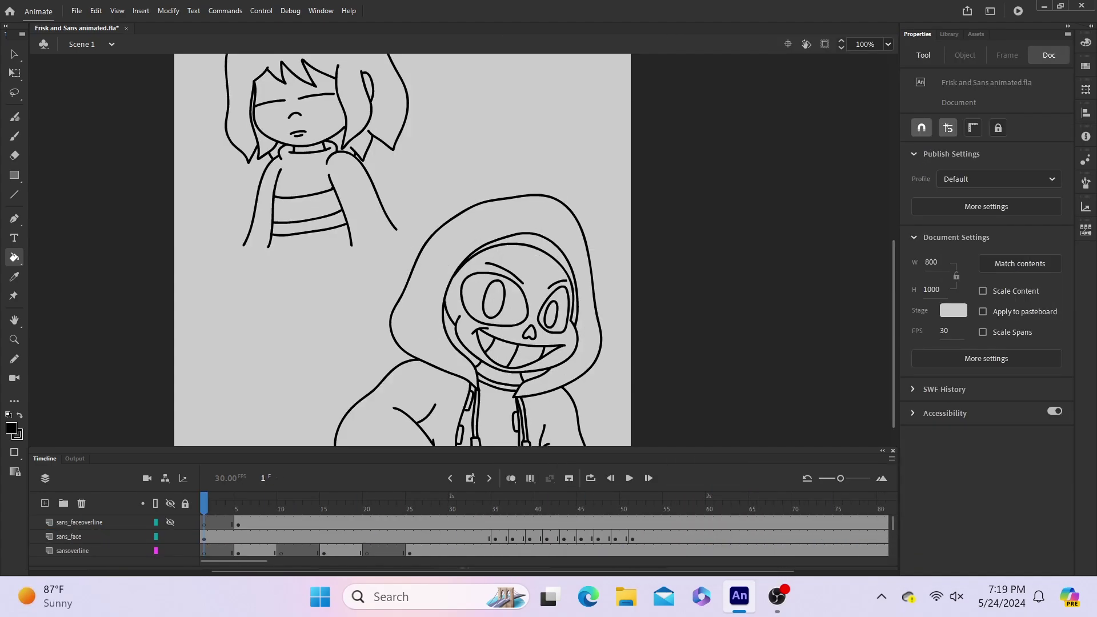
key(Return)
scroll(434, 536, down, 2)
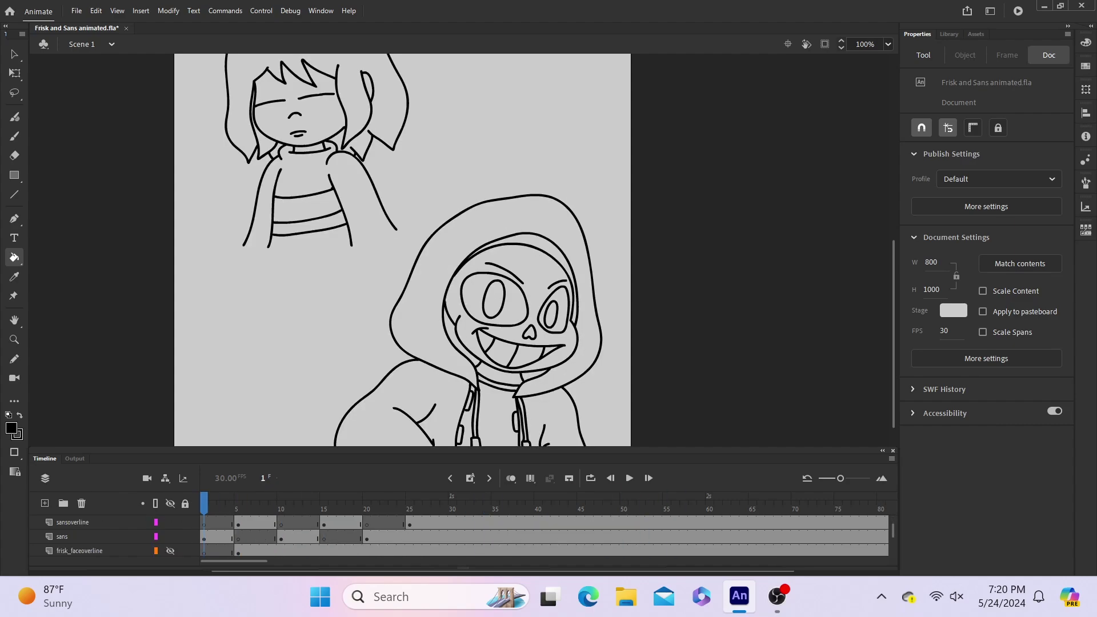
click(401, 522)
right_click(450, 523)
click(514, 326)
right_click(538, 522)
click(600, 326)
click(710, 523)
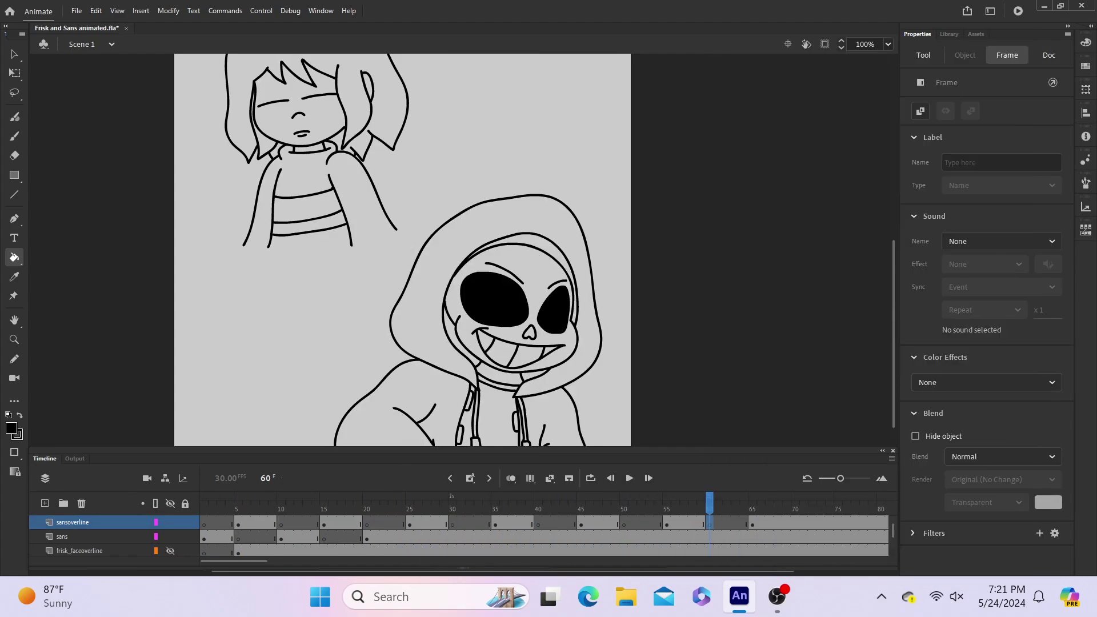
Step: Continue the alternating sansoverline frames past frame 80 and check the end of the frisk layer
scroll(435, 536, up, 1)
key(Return)
scroll(434, 535, down, 1)
click(454, 523)
scroll(434, 536, down, 3)
key(Return)
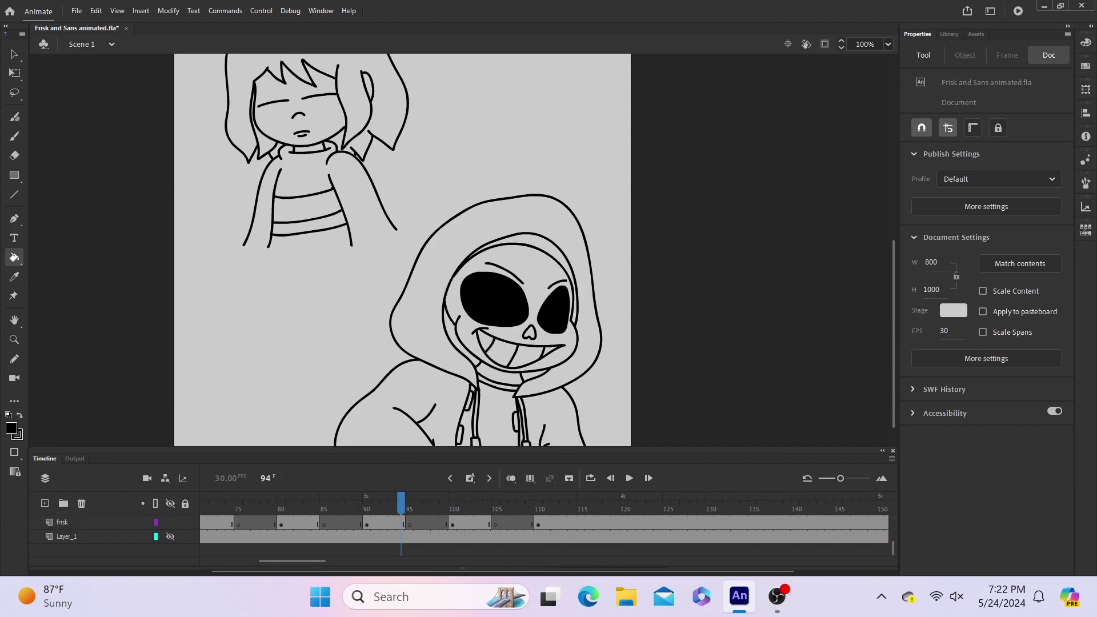
Step: Paste the alternating frames along the sans layer up to frame 70
scroll(434, 536, up, 1)
scroll(434, 536, up, 2)
right_click(409, 537)
click(514, 326)
right_click(752, 537)
click(823, 326)
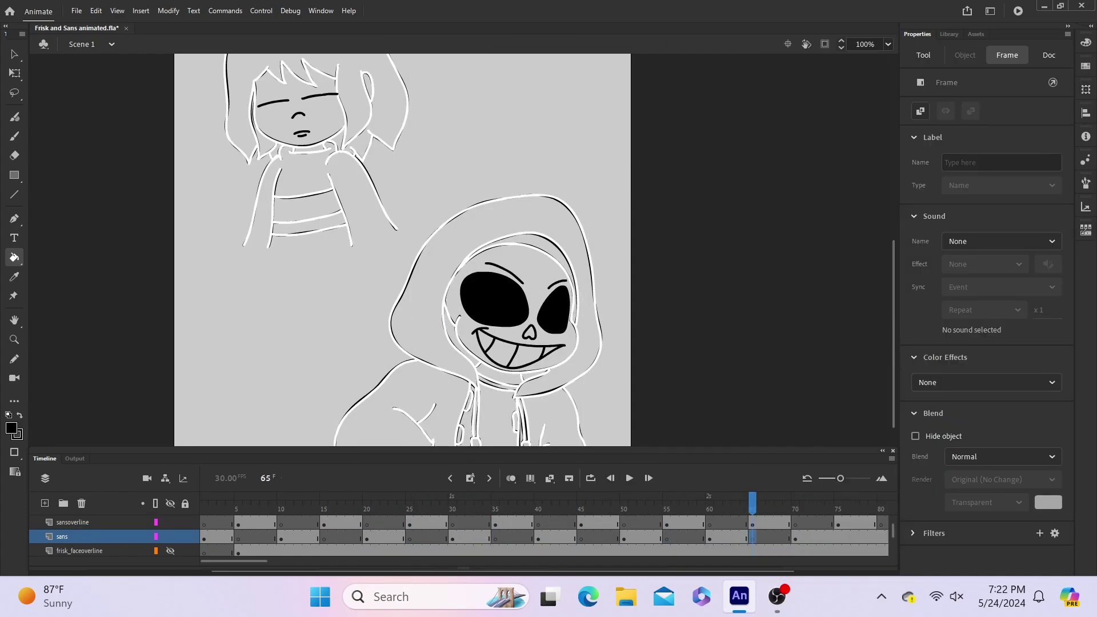
Step: Paste the alternating frames along the sans layer through frame 80 and scrub back to check the line changes
right_click(553, 537)
click(622, 326)
drag(724, 504, 204, 504)
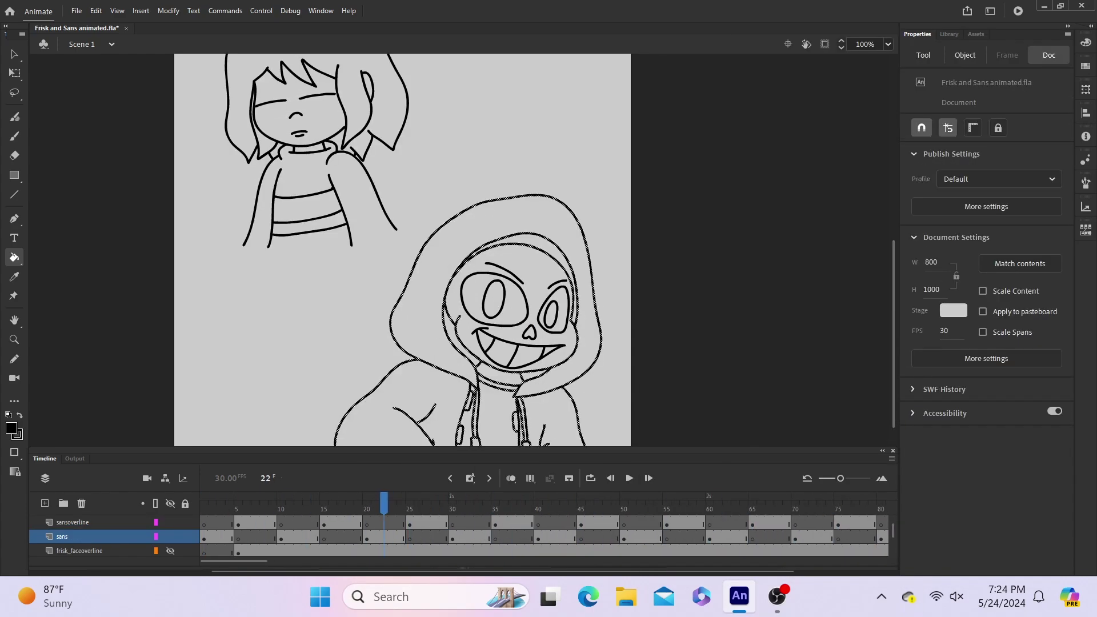
mouse_move(384, 504)
mouse_down()
mouse_move(213, 504)
mouse_move(247, 504)
mouse_up()
scroll(459, 536, down, 1)
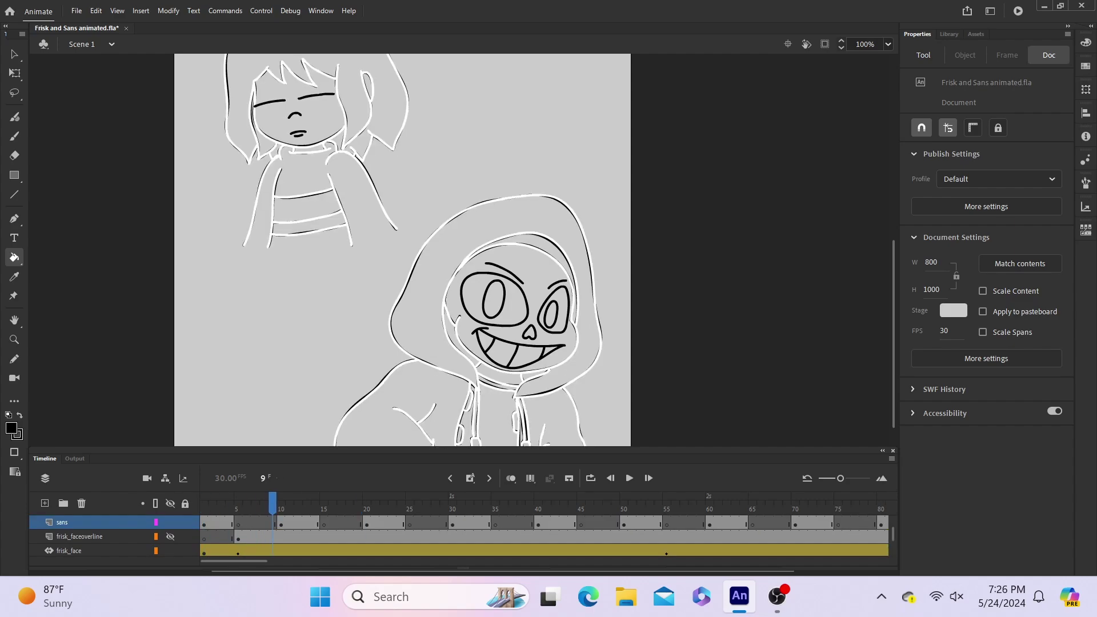
scroll(115, 537, up, 3)
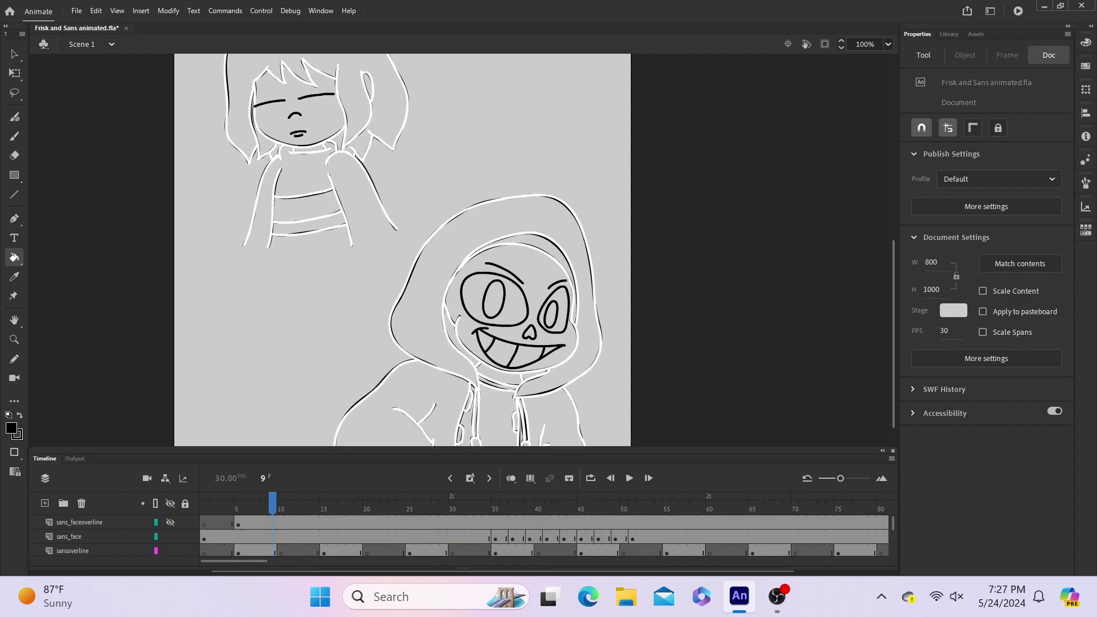
Step: Space the sans_face blink keyframes three frames apart so they run from frame 31 to frame 55
drag(273, 503, 204, 504)
drag(401, 504, 496, 504)
click(495, 537)
right_click(555, 537)
click(615, 133)
click(641, 537)
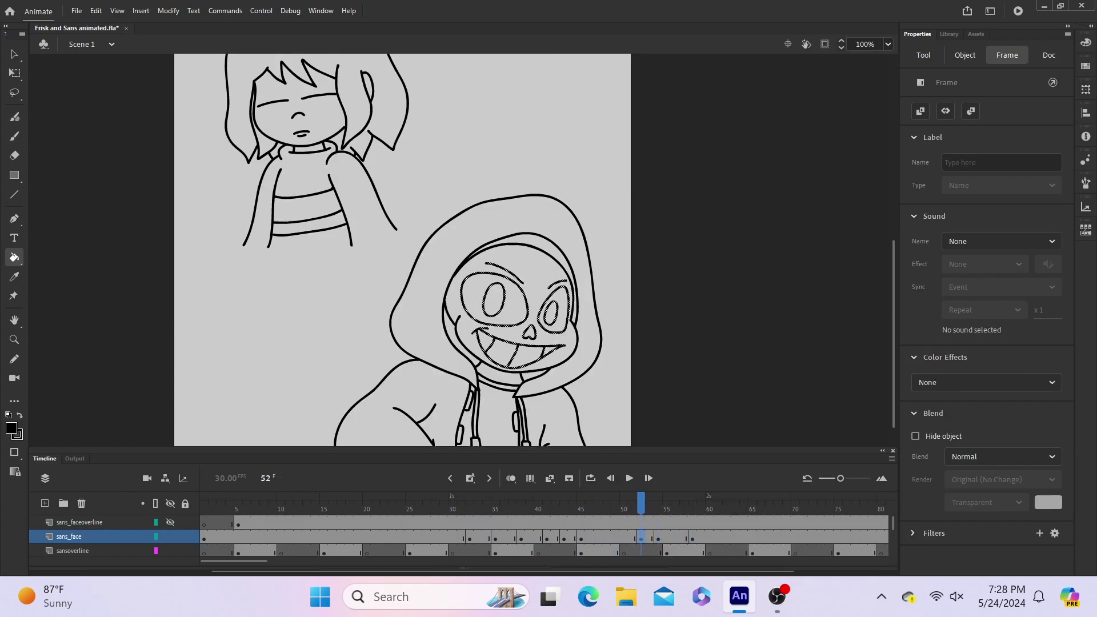
click(615, 537)
click(659, 537)
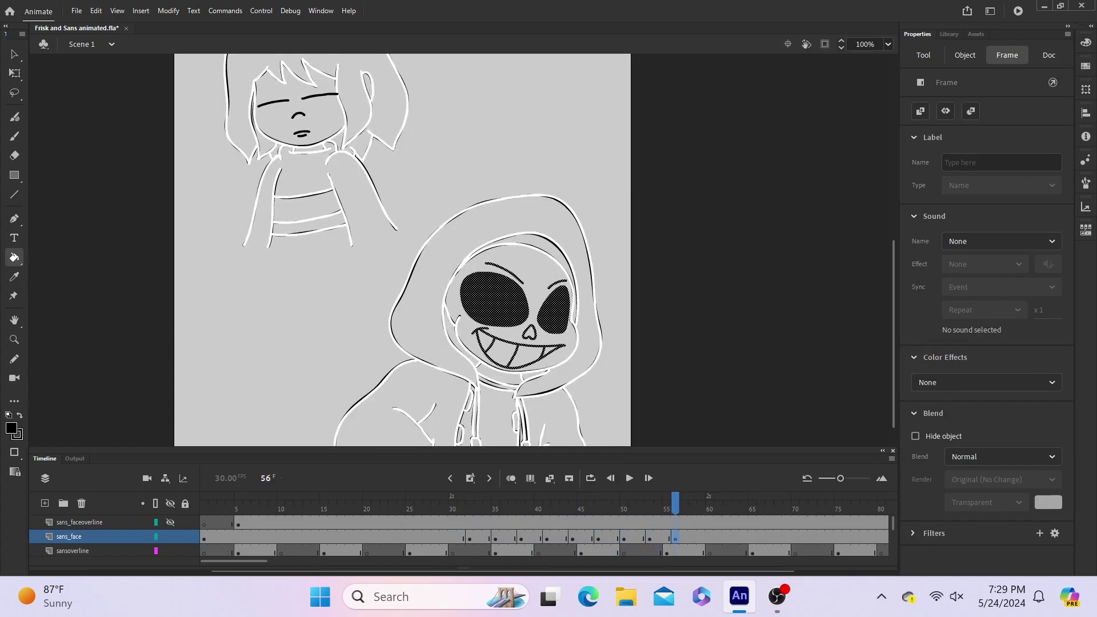
drag(452, 537, 470, 537)
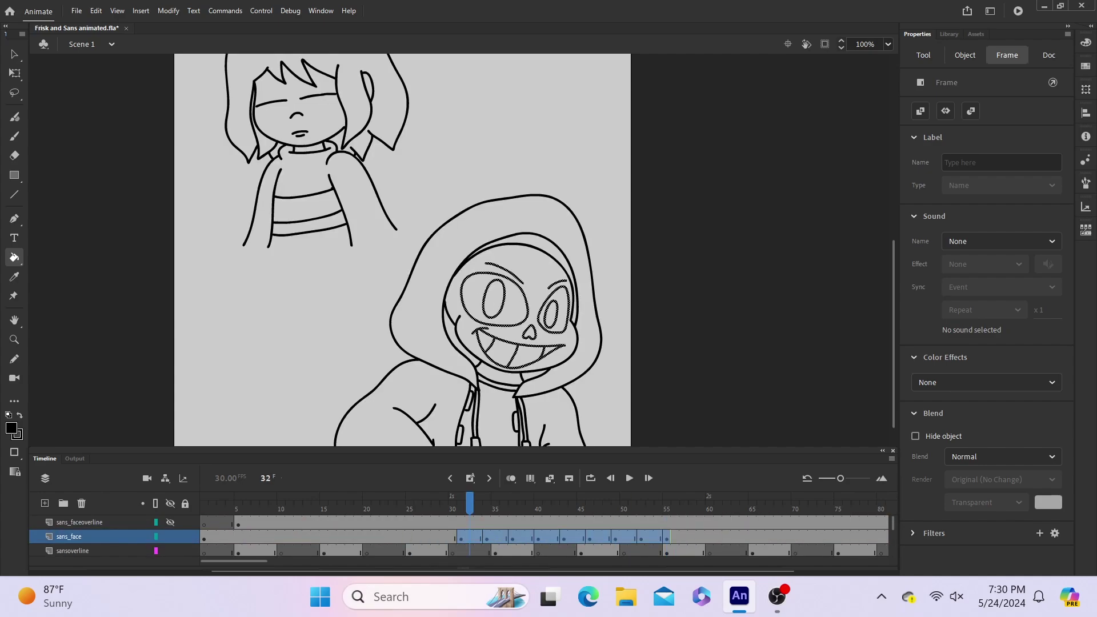
Step: Play the animation in a loop at 75% zoom to check the timing of Sans's blink
click(504, 506)
click(401, 505)
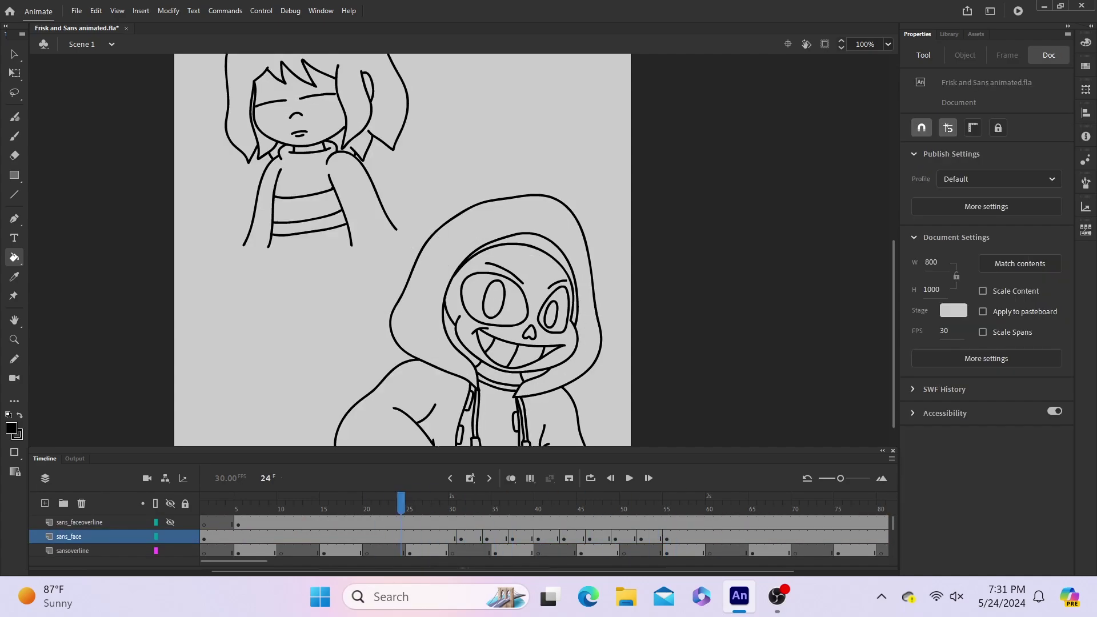
click(204, 506)
scroll(402, 250, up, 10)
scroll(402, 249, down, 8)
click(888, 44)
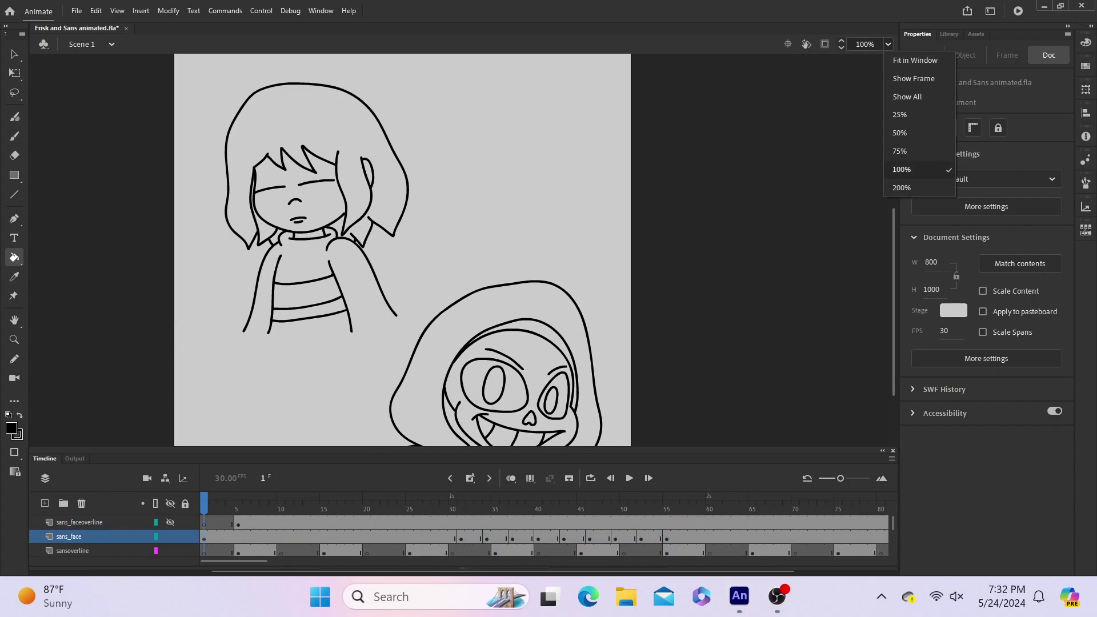
click(900, 152)
click(591, 478)
click(629, 478)
click(629, 479)
Step: Tighten the sans_face blink keyframes to two frames apart between frames 39 and 55, then check the playback
drag(641, 538, 649, 538)
drag(615, 538, 632, 538)
drag(589, 539, 616, 538)
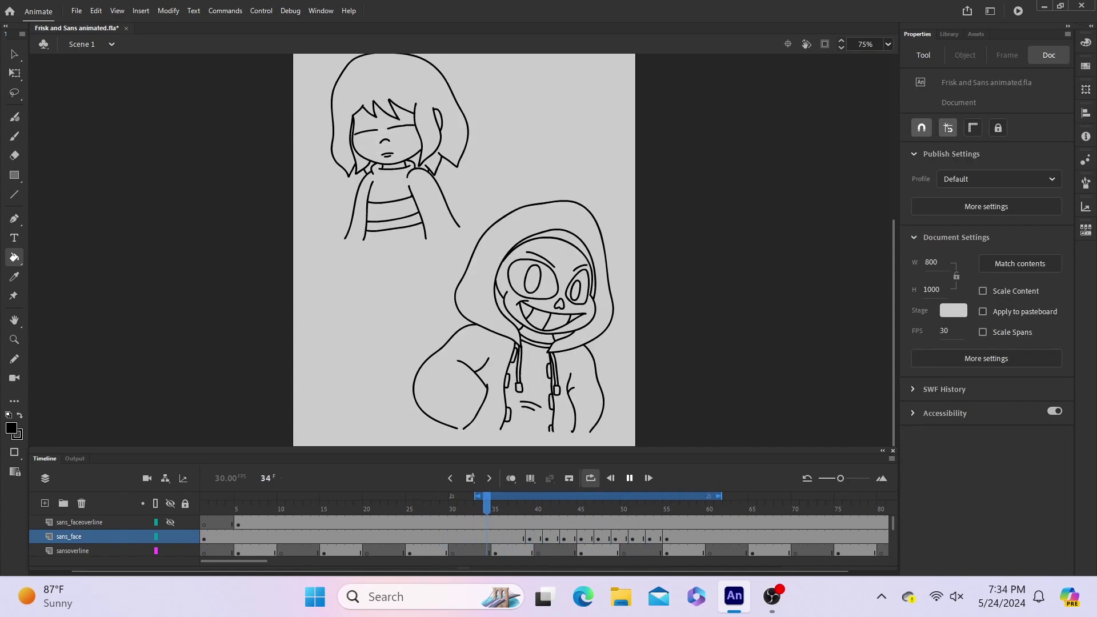
click(629, 478)
click(461, 508)
drag(461, 507, 324, 507)
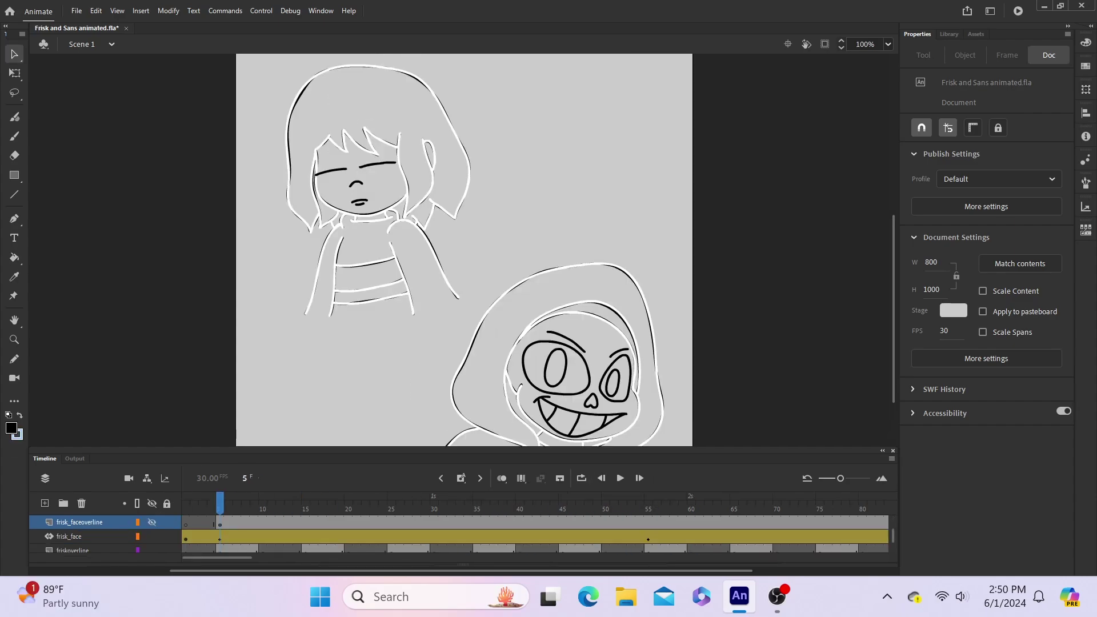
Step: Erase the white overlines from both of Sans's pupils at frame 5 of sans_faceoverline, using a smaller eraser
click(374, 177)
mouse_move(220, 507)
mouse_down()
mouse_move(263, 508)
mouse_move(186, 507)
mouse_move(220, 507)
mouse_up()
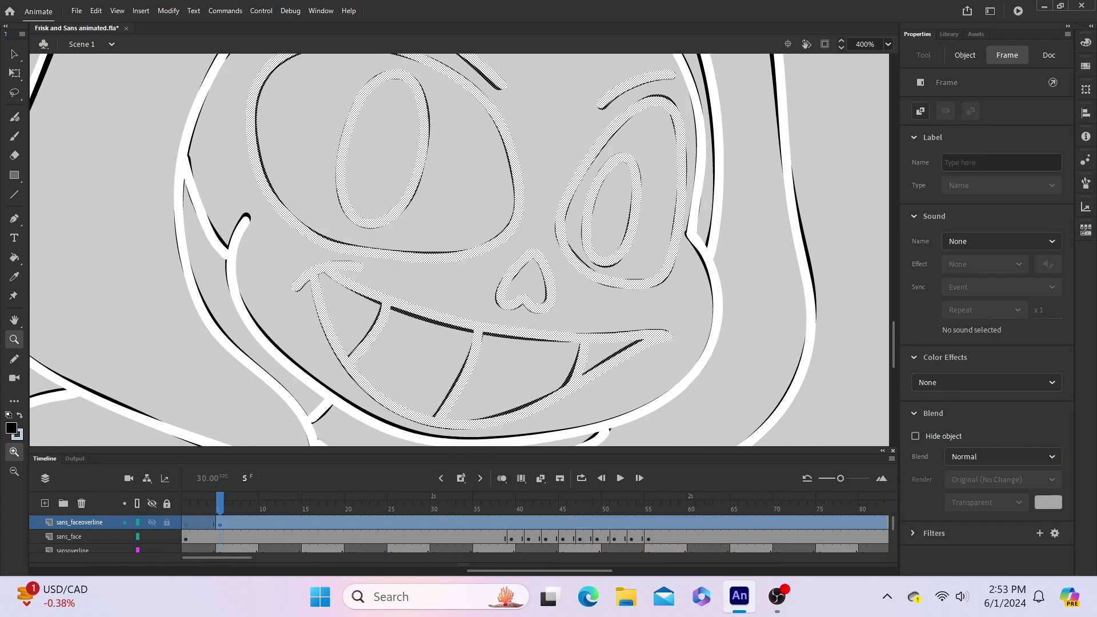
scroll(423, 250, up, 3)
key(e)
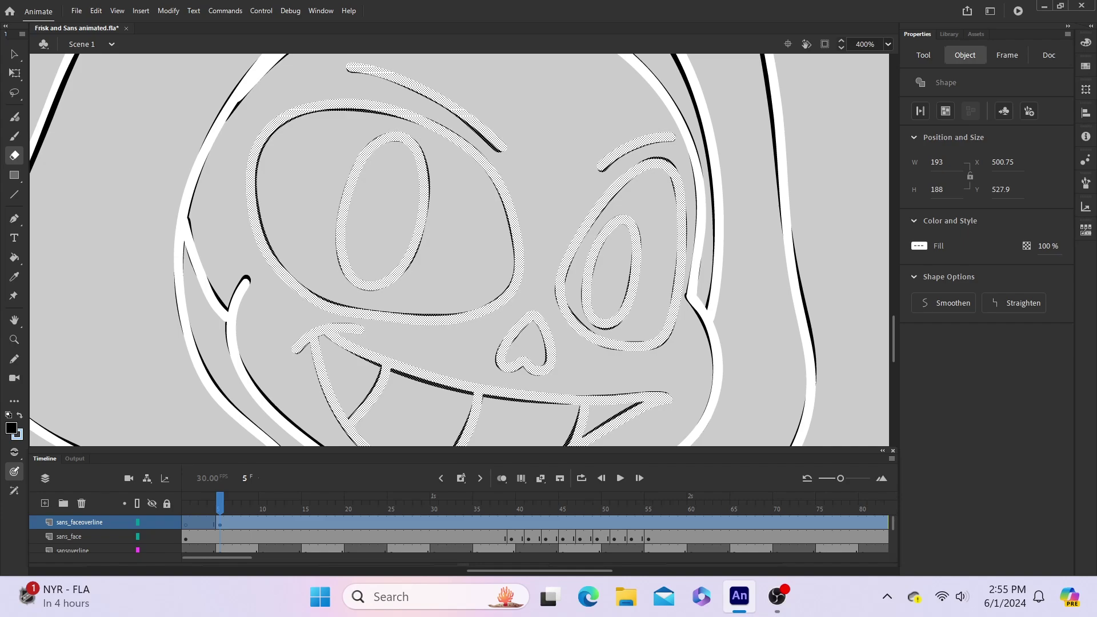
drag(424, 191, 452, 312)
key(ctrl+z)
key(bracketleft)
mouse_move(394, 137)
mouse_down()
mouse_move(428, 242)
mouse_move(425, 228)
mouse_up()
drag(623, 222, 605, 320)
Step: Clear frames 10–14, 20–24 and 30–34 on the sans_faceoverline layer so the face overlines alternate every five frames
drag(220, 503, 254, 503)
right_click(254, 537)
click(302, 366)
drag(220, 536, 382, 522)
key(ctrl+z)
right_click(292, 522)
click(343, 365)
right_click(382, 523)
click(422, 366)
drag(435, 523, 468, 523)
right_click(469, 522)
click(509, 366)
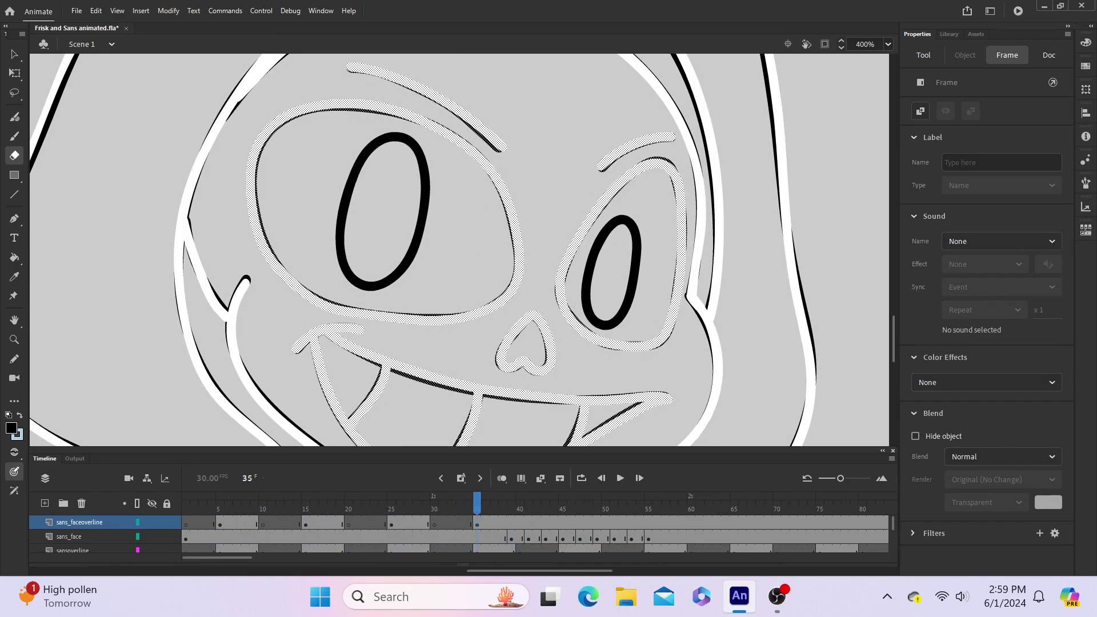
Step: Repeat the alternating sans_faceoverline frames along the layer to frame 130 and review them with the whole stage in view
drag(263, 522, 349, 522)
key(Return)
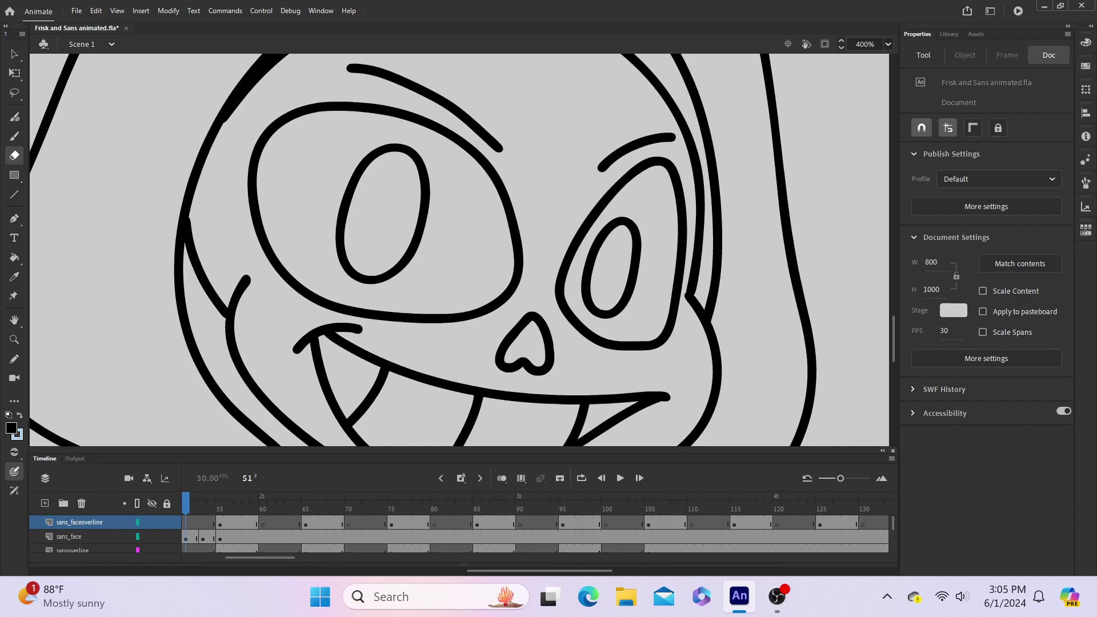
key(ctrl+minus)
key(ctrl+minus)
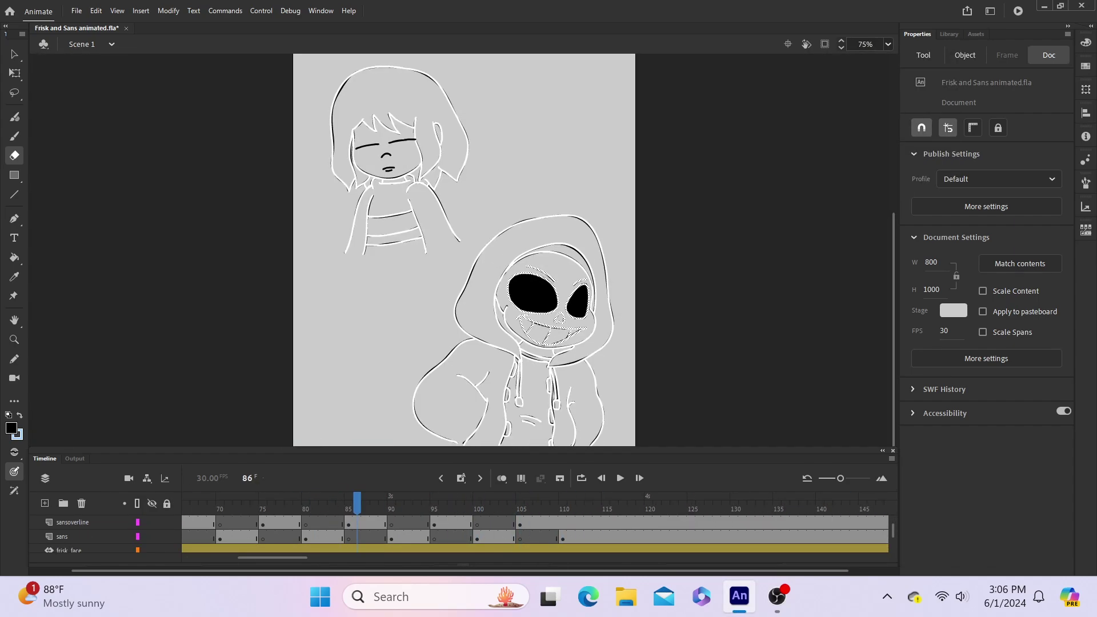
drag(357, 503, 717, 503)
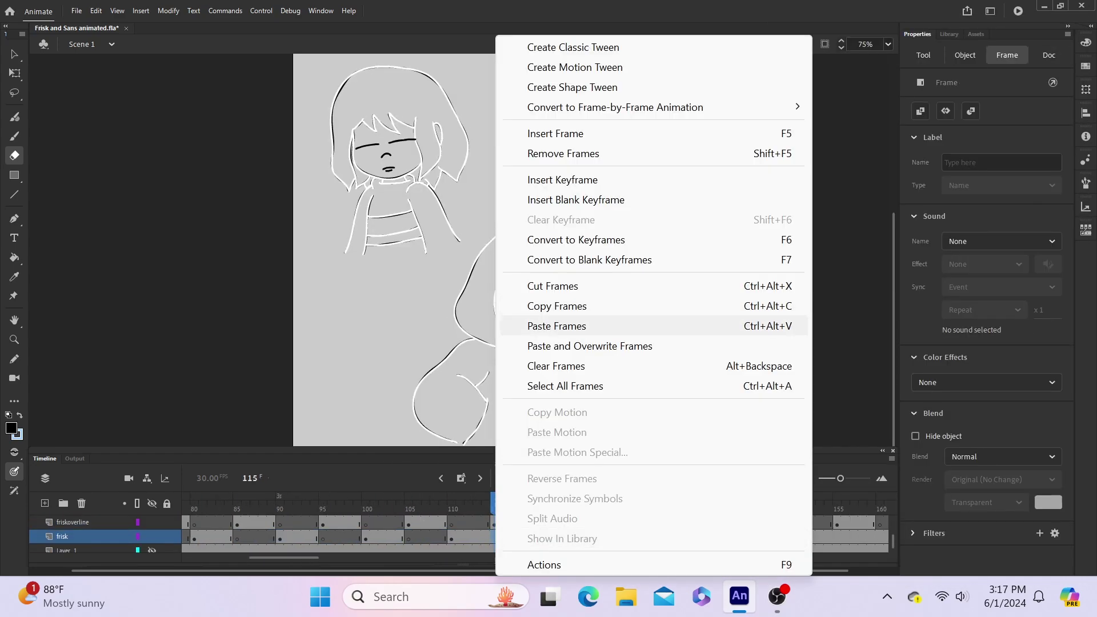
Step: Paste the alternating frames into the frisk layer at frame 115 and play the animation from frame 1
click(557, 326)
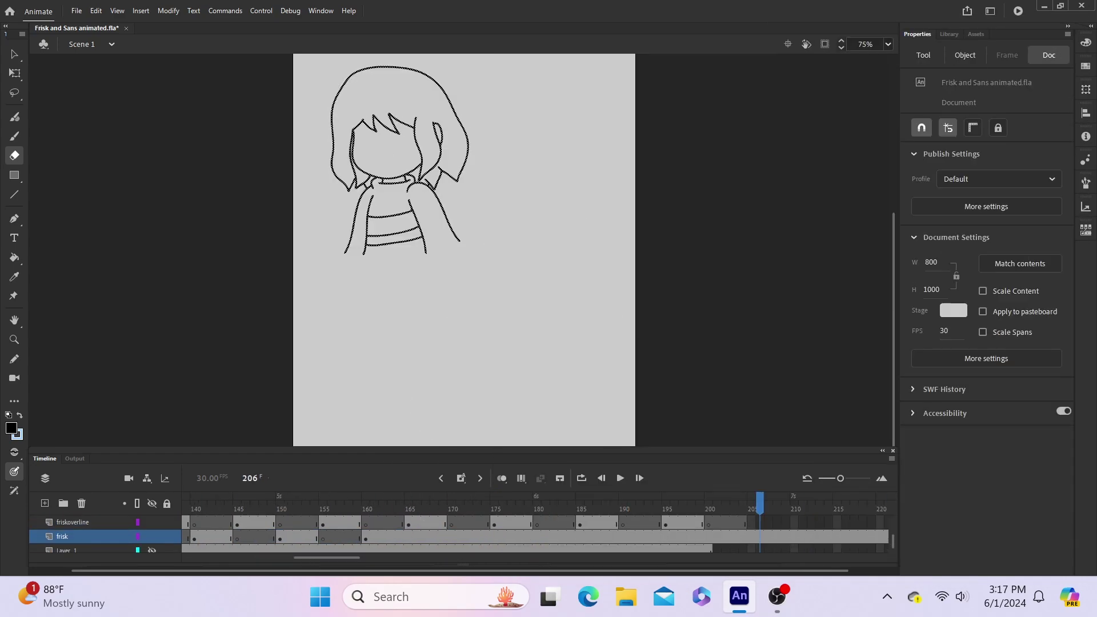
click(185, 549)
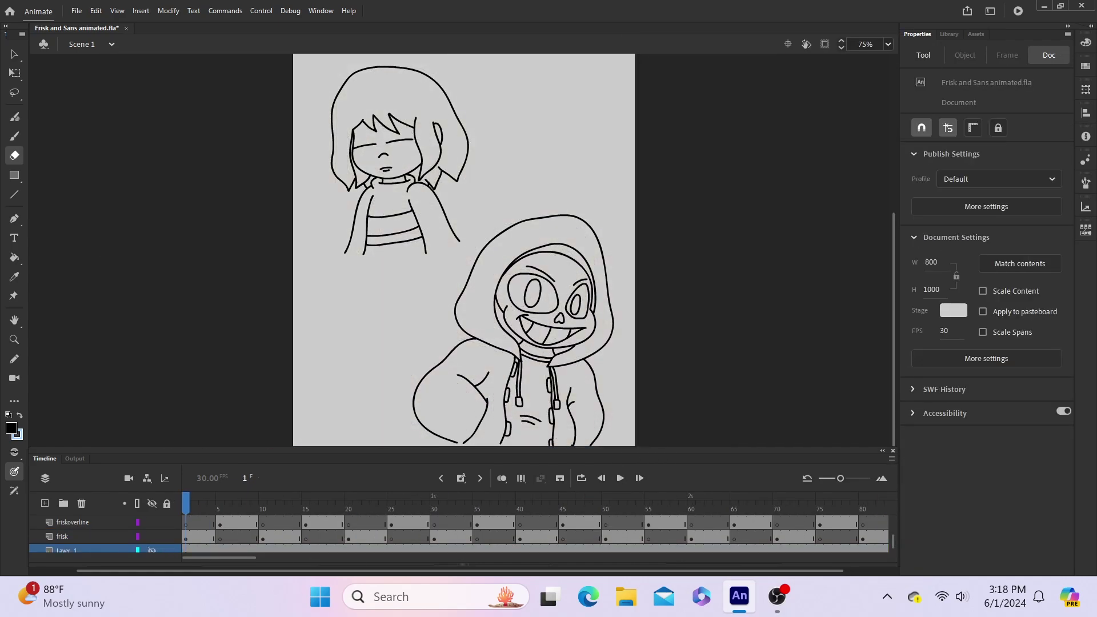
key(Return)
scroll(464, 534, up, 1)
scroll(464, 534, up, 3)
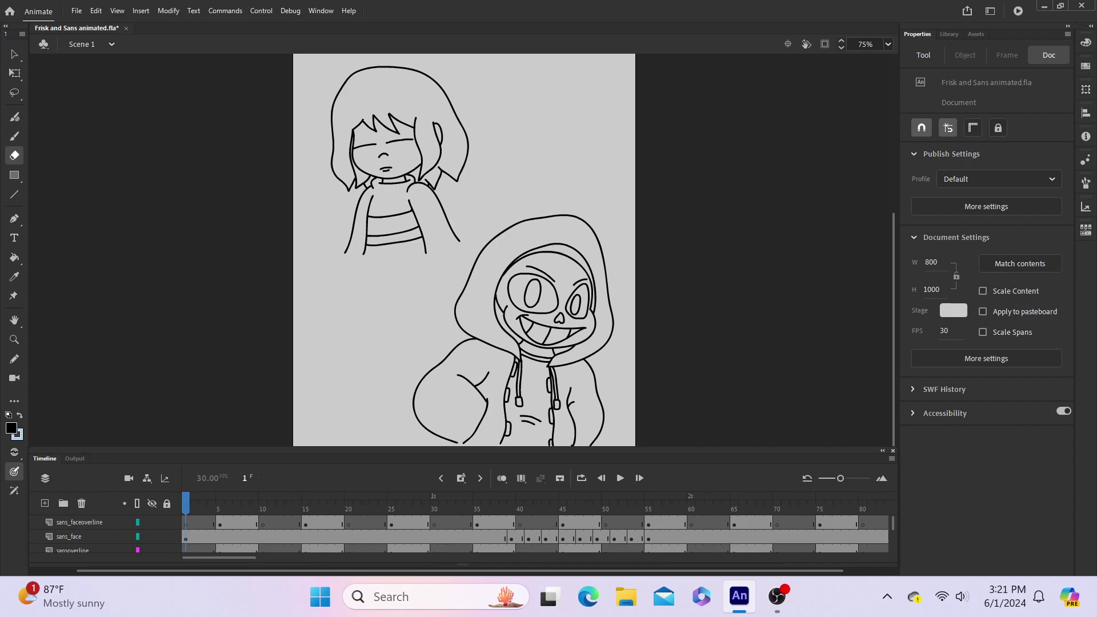
scroll(464, 534, down, 5)
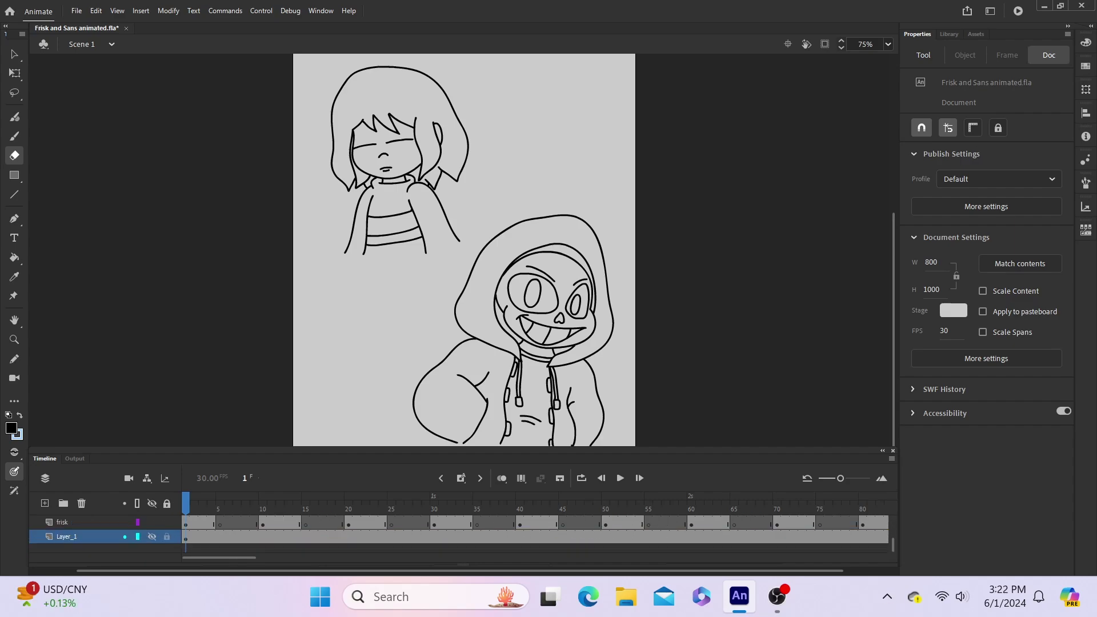
Step: Add a layer named background directly above Layer_1
click(44, 503)
double_click(72, 536)
text(background)
key(Return)
Step: Brush a closed dark grey outline around the entire stage, fill it with the same grey, and hide the background layer
click(888, 44)
click(900, 133)
click(15, 117)
mouse_move(351, 94)
mouse_down()
mouse_move(563, 70)
mouse_move(354, 93)
mouse_up()
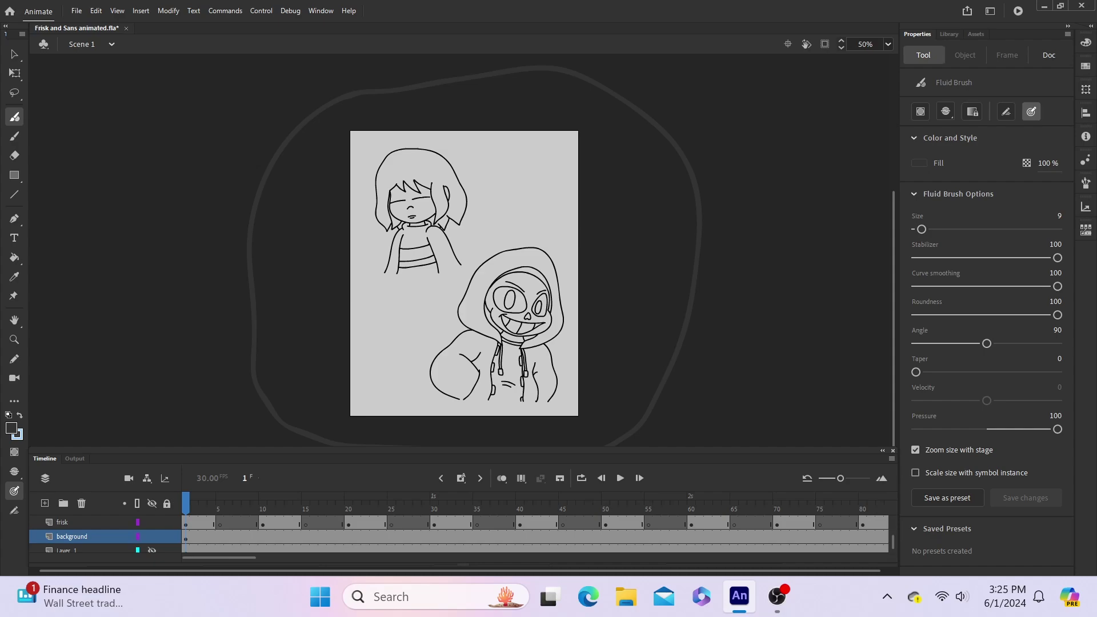
click(14, 258)
click(14, 55)
click(14, 257)
click(309, 245)
click(152, 537)
Step: Set the Paint Bucket fill to black and go through the sans_faceoverline keyframes from frame 35 to frame 65
click(14, 339)
click(464, 273)
scroll(106, 536, up, 5)
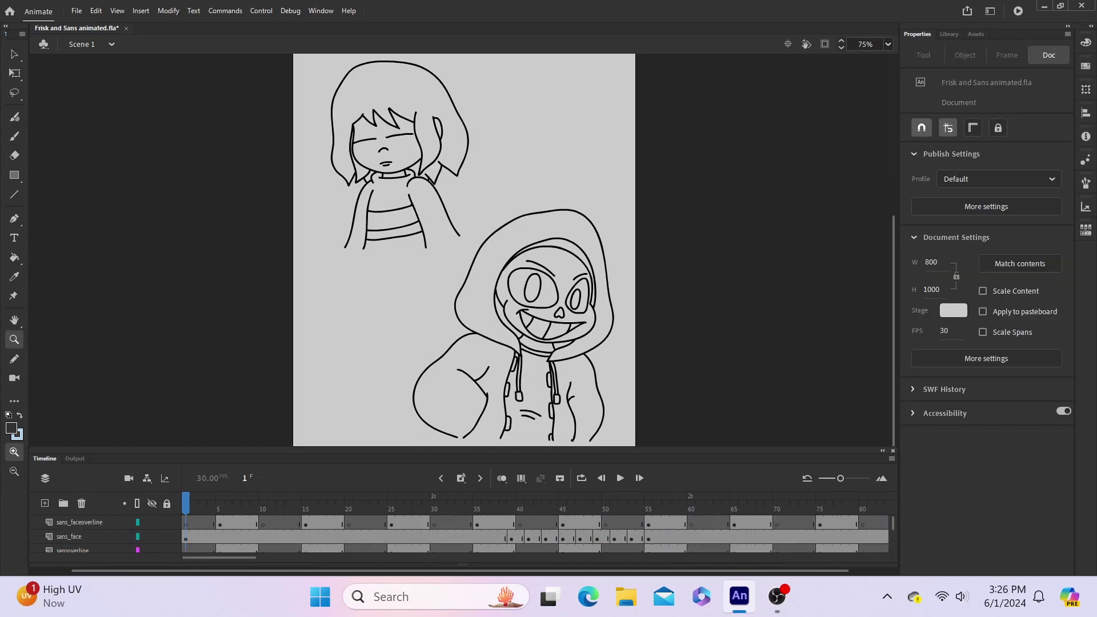
drag(186, 504, 477, 503)
click(14, 54)
click(79, 522)
click(14, 339)
click(415, 156)
click(14, 257)
click(12, 429)
drag(477, 503, 648, 503)
drag(649, 503, 674, 503)
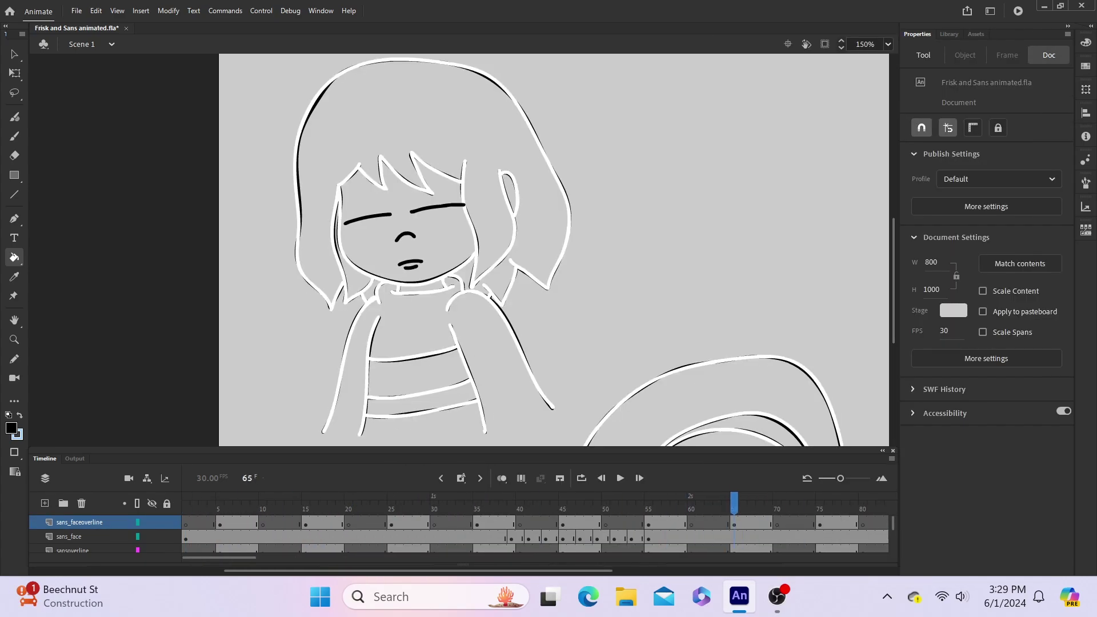
click(734, 504)
Step: Fill Frisk's white overlines with black on the friskoverline keyframes
scroll(735, 537, down, 2)
scroll(734, 537, up, 2)
drag(220, 523, 726, 523)
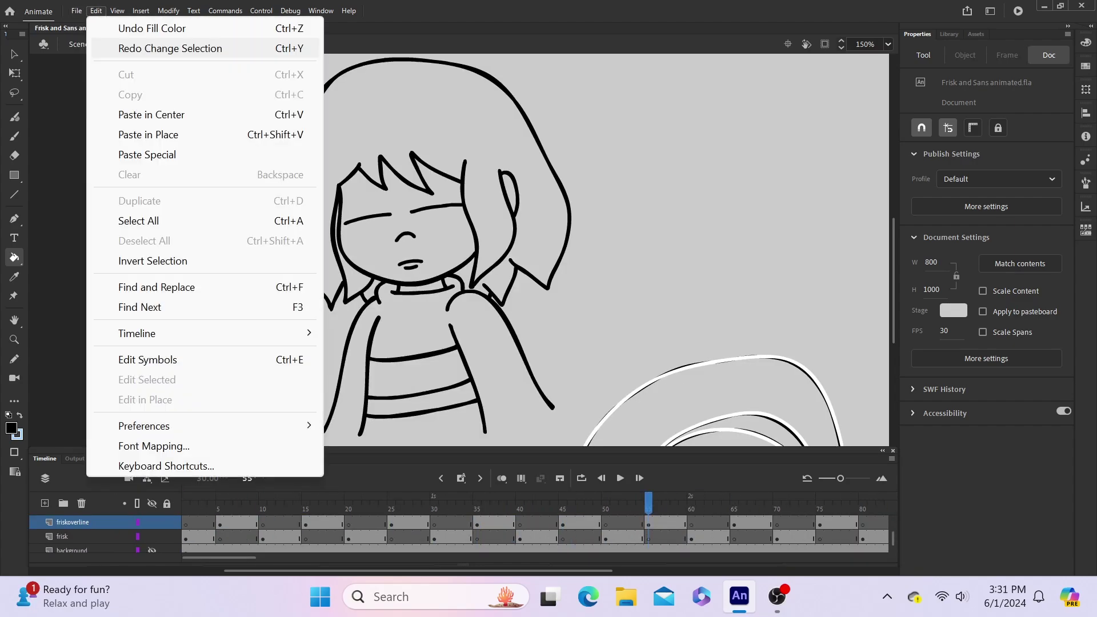
key(Escape)
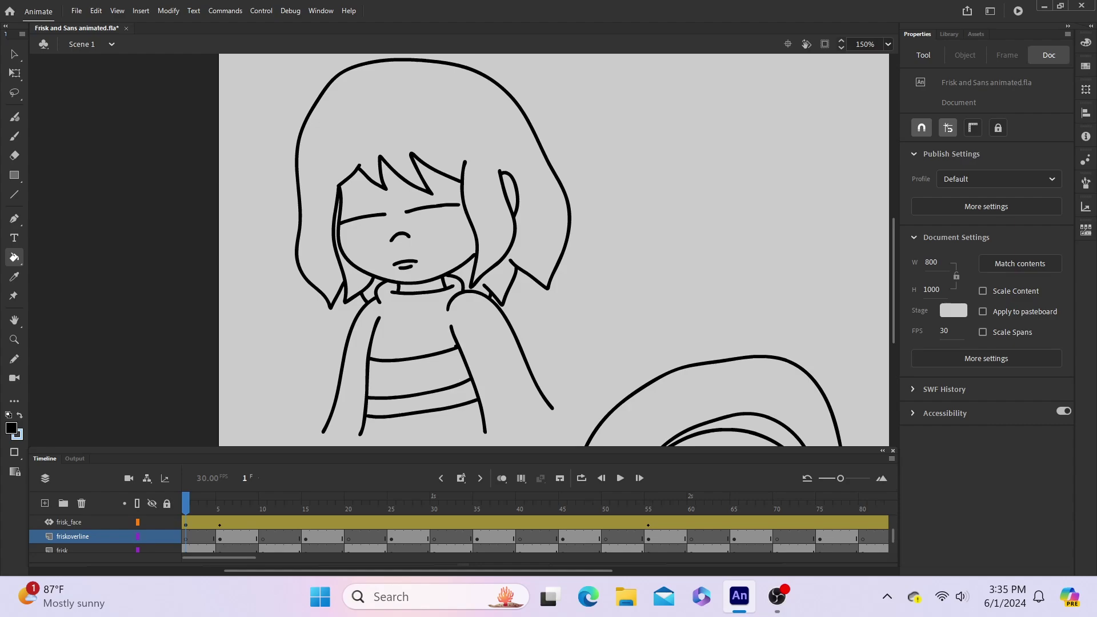
scroll(459, 534, up, 3)
scroll(459, 534, down, 3)
scroll(459, 534, down, 1)
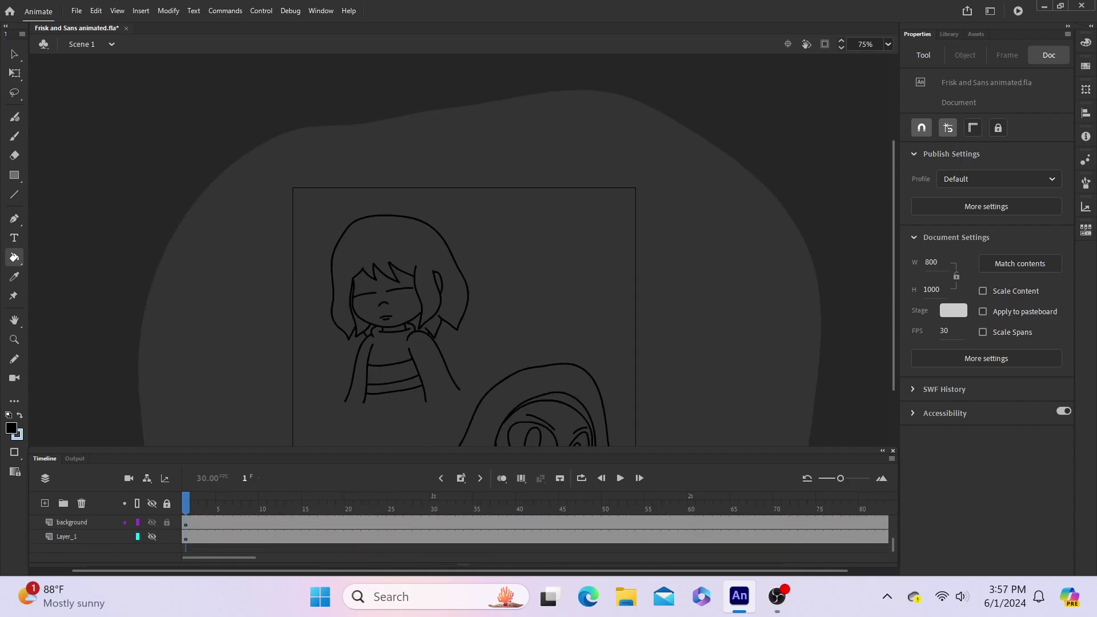
Step: Add a layer named background2 directly above the background layer
click(72, 522)
click(44, 503)
double_click(72, 522)
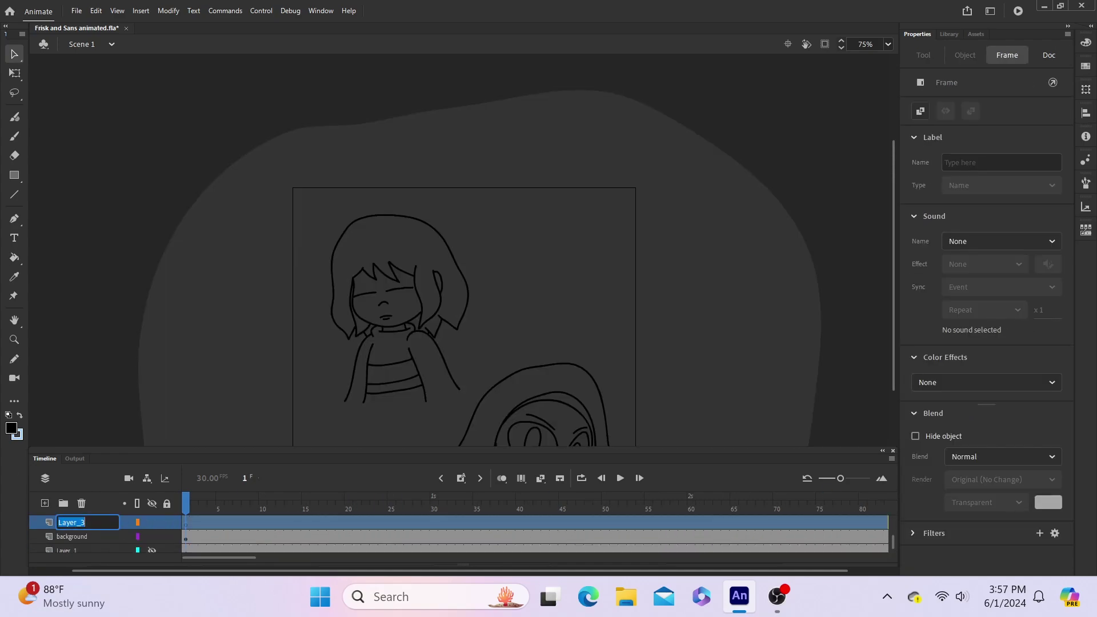
key(Return)
Step: Paint Frisk's face white on background2 with the Fluid Brush, using size 3 along the edges
click(14, 117)
key(ctrl+equal)
key(ctrl+equal)
scroll(464, 249, down, 5)
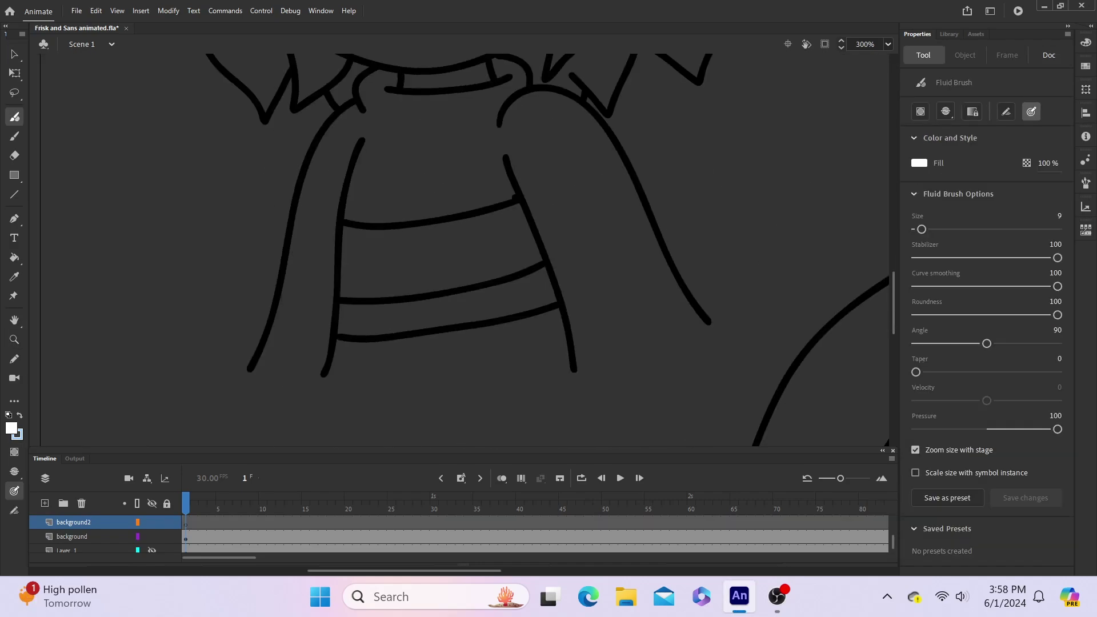
scroll(463, 250, up, 8)
scroll(464, 249, down, 5)
mouse_move(386, 183)
mouse_down()
mouse_move(451, 320)
mouse_move(479, 179)
mouse_up()
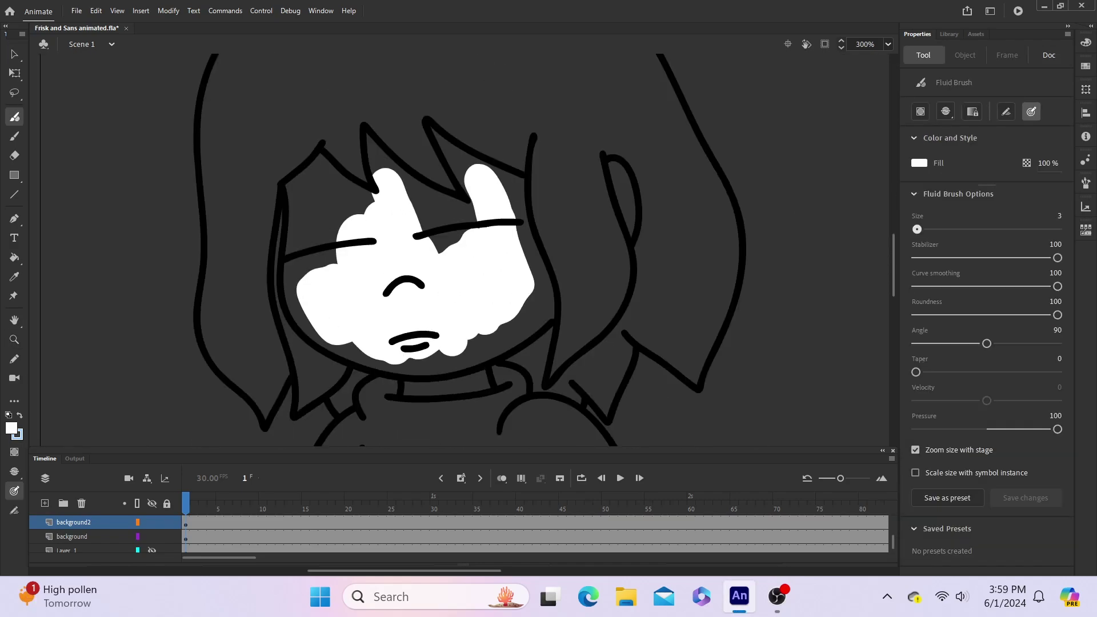
mouse_move(300, 297)
mouse_down()
mouse_move(371, 188)
mouse_move(469, 197)
mouse_move(537, 257)
mouse_move(505, 349)
mouse_up()
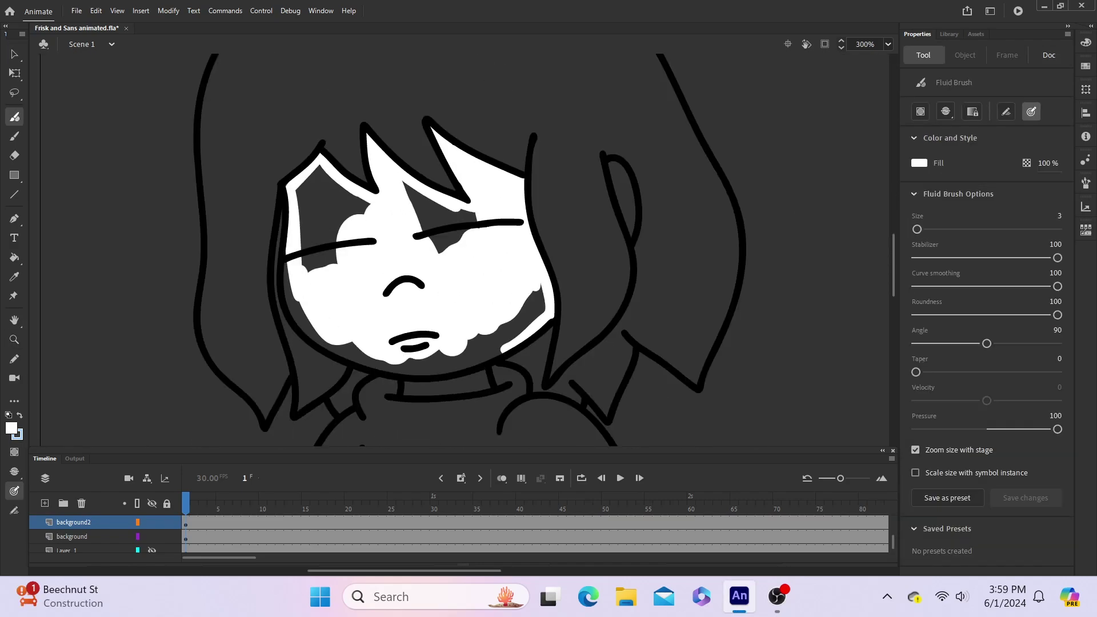
key(ctrl+z)
mouse_move(547, 280)
mouse_down()
mouse_move(410, 368)
mouse_move(347, 348)
mouse_move(291, 299)
mouse_move(306, 216)
mouse_move(328, 192)
mouse_move(419, 203)
mouse_move(393, 338)
mouse_move(473, 343)
mouse_move(526, 309)
mouse_up()
Step: Paint Frisk's collar, sleeves, upper sweater and lower stripe white, leaving the middle stripe unpainted
scroll(514, 308, down, 5)
mouse_move(342, 309)
mouse_down()
mouse_move(539, 276)
mouse_move(340, 322)
mouse_move(492, 302)
mouse_move(542, 283)
mouse_up()
mouse_move(318, 372)
mouse_down()
mouse_move(255, 369)
mouse_move(356, 108)
mouse_move(300, 340)
mouse_move(336, 158)
mouse_move(365, 143)
mouse_move(511, 194)
mouse_move(360, 194)
mouse_move(556, 184)
mouse_move(555, 262)
mouse_move(609, 359)
mouse_move(705, 324)
mouse_move(598, 132)
mouse_move(522, 156)
mouse_move(635, 249)
mouse_move(595, 346)
mouse_move(671, 312)
mouse_move(591, 156)
mouse_move(531, 108)
mouse_up()
scroll(457, 245, up, 3)
mouse_move(376, 285)
mouse_down()
mouse_move(514, 229)
mouse_move(502, 309)
mouse_move(457, 286)
mouse_up()
drag(403, 237, 487, 228)
scroll(457, 246, up, 3)
scroll(457, 245, down, 3)
Step: Inspect Frisk's white fill against the line art at frame 60 and frame 1
click(887, 44)
click(905, 150)
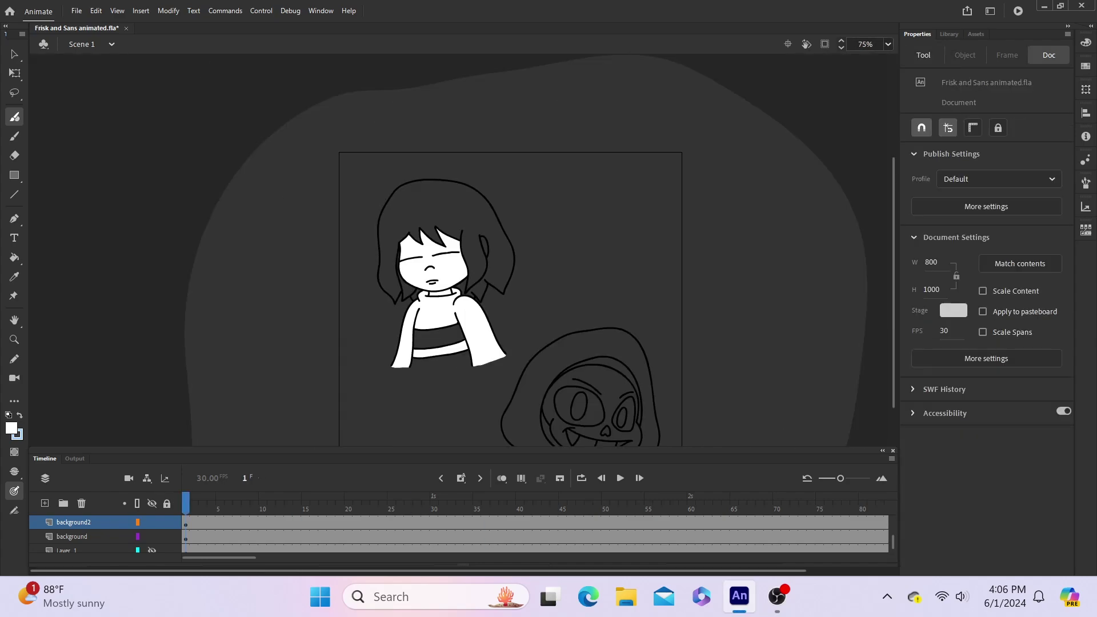
click(15, 339)
click(451, 279)
click(691, 502)
click(185, 503)
scroll(400, 534, down, 1)
scroll(459, 250, down, 5)
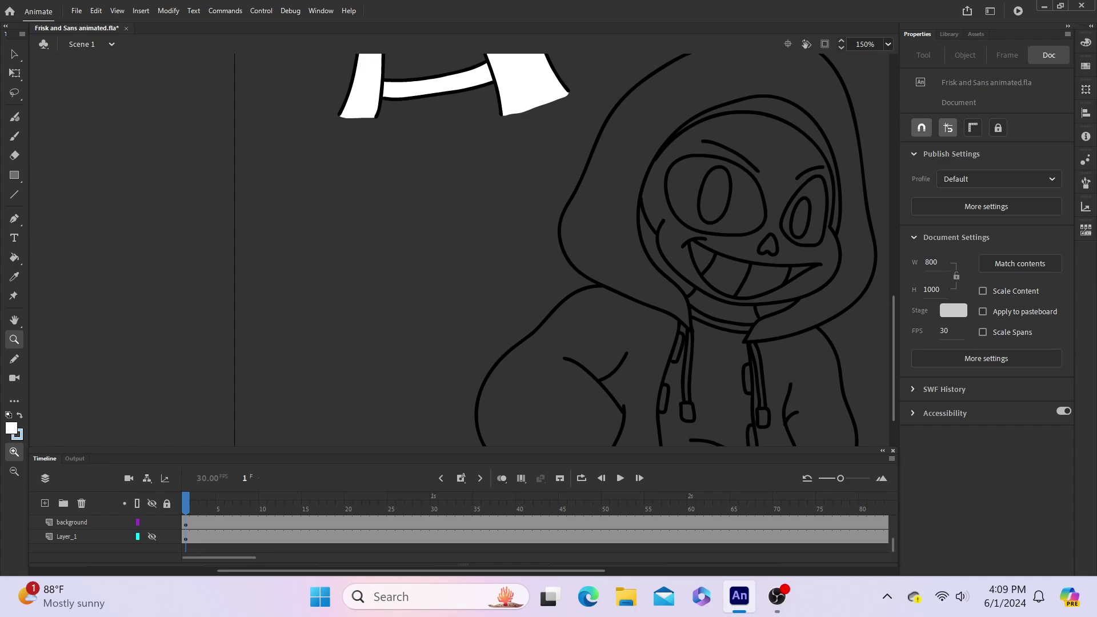
Step: Paint white along Sans's lower jaw edge and across his teeth with the Fluid Brush at 250% zoom
click(751, 190)
scroll(460, 250, down, 2)
click(865, 44)
text(250)
key(Return)
click(14, 116)
drag(318, 259, 318, 318)
mouse_move(326, 267)
mouse_down()
mouse_move(330, 299)
mouse_move(463, 394)
mouse_move(532, 378)
mouse_up()
key(ctrl+z)
key(ctrl+z)
drag(362, 296, 377, 339)
drag(381, 300, 463, 379)
drag(446, 326, 497, 366)
drag(462, 336, 567, 334)
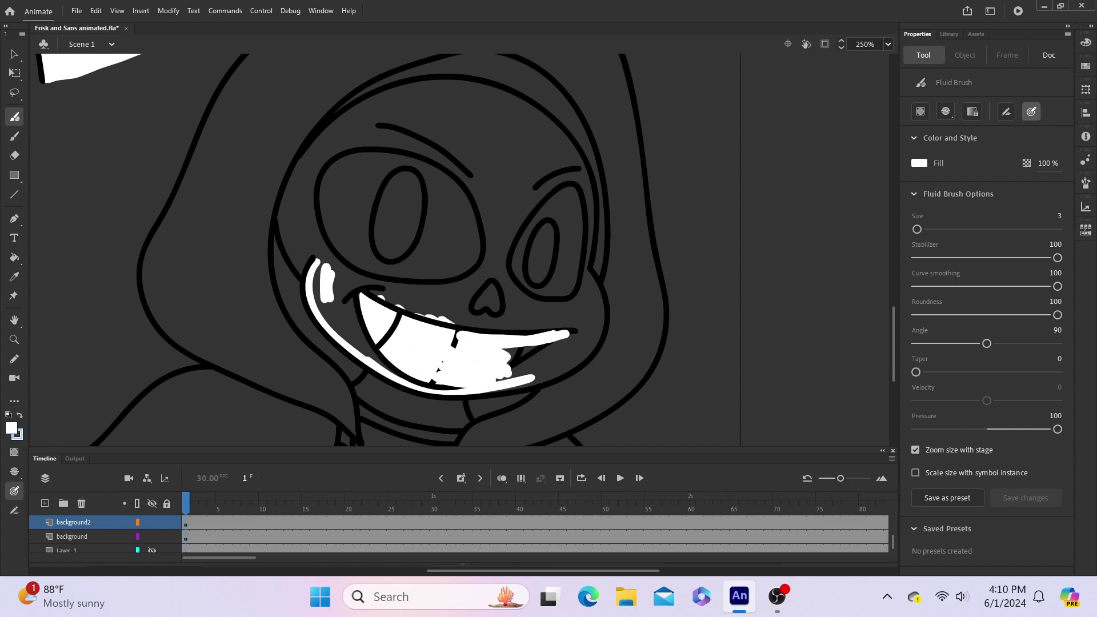
Step: Fill the remaining teeth, the jaw and the cheek areas on both sides of Sans's skull with white
drag(497, 365, 566, 327)
drag(589, 274, 531, 378)
drag(593, 301, 520, 372)
drag(336, 280, 400, 375)
mouse_move(281, 205)
mouse_down()
mouse_move(304, 273)
mouse_move(346, 274)
mouse_up()
mouse_move(314, 235)
mouse_down()
mouse_move(358, 143)
mouse_move(483, 194)
mouse_move(343, 280)
mouse_up()
Step: Paint white rims around both of Sans's eye sockets, leaving the sockets unpainted
drag(504, 266, 570, 176)
drag(570, 176, 529, 305)
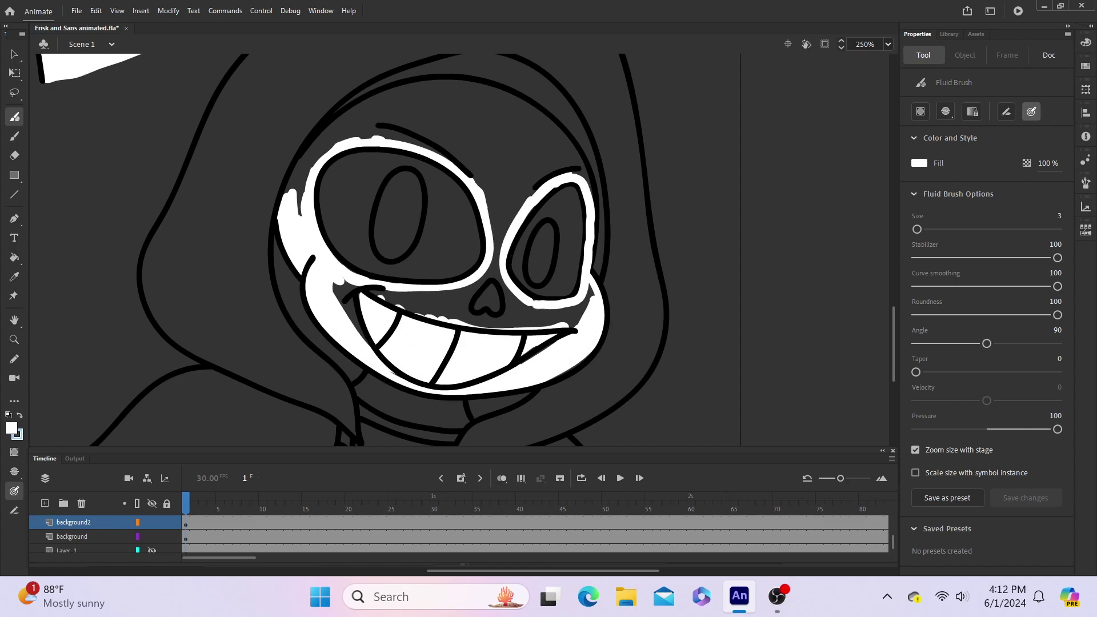
drag(529, 192, 514, 215)
drag(504, 192, 497, 257)
Step: Fill Sans's forehead and brow area white up to the skull outline and paint along the mouth's upper edge
mouse_move(290, 194)
mouse_down()
mouse_move(303, 162)
mouse_move(444, 85)
mouse_move(539, 116)
mouse_up()
drag(539, 112, 588, 182)
mouse_move(537, 117)
mouse_down()
mouse_move(517, 205)
mouse_move(483, 160)
mouse_up()
mouse_move(299, 214)
mouse_down()
mouse_move(351, 121)
mouse_move(509, 135)
mouse_up()
mouse_move(354, 137)
mouse_down()
mouse_move(431, 100)
mouse_move(511, 146)
mouse_up()
mouse_move(412, 118)
mouse_down()
mouse_move(476, 172)
mouse_move(503, 146)
mouse_up()
drag(377, 297, 574, 325)
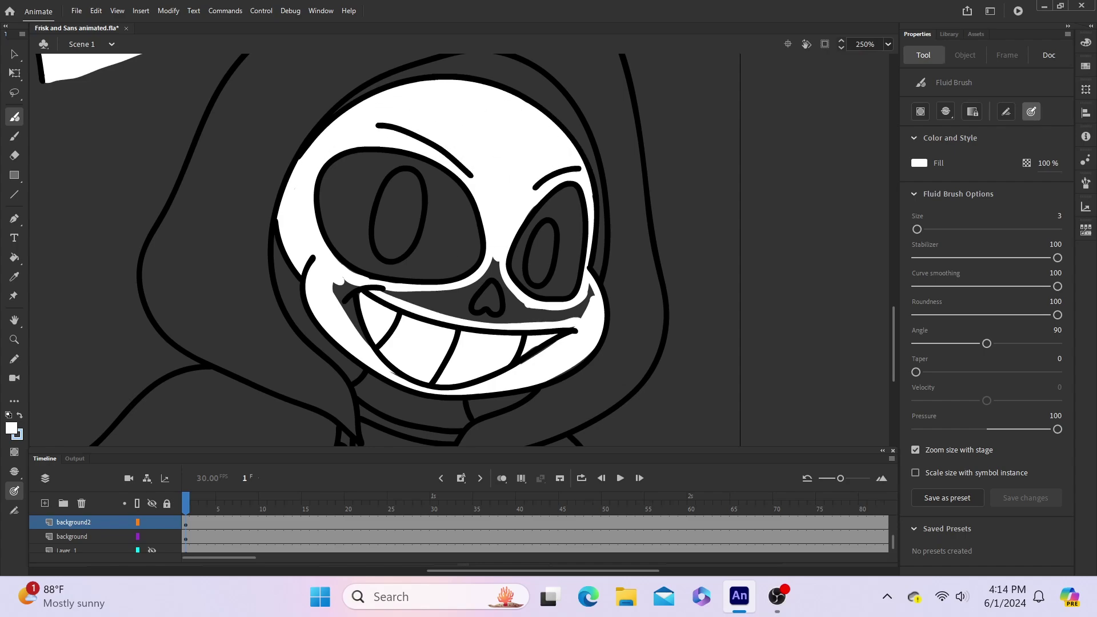
Step: Fill the rest of Sans's face white around the nose and above the mouth, then fill both pupils white
drag(469, 300, 510, 311)
drag(494, 260, 500, 274)
mouse_move(512, 297)
mouse_down()
mouse_move(569, 317)
mouse_move(592, 288)
mouse_up()
drag(465, 291, 451, 314)
drag(451, 303, 341, 286)
drag(341, 286, 370, 344)
drag(555, 343, 521, 363)
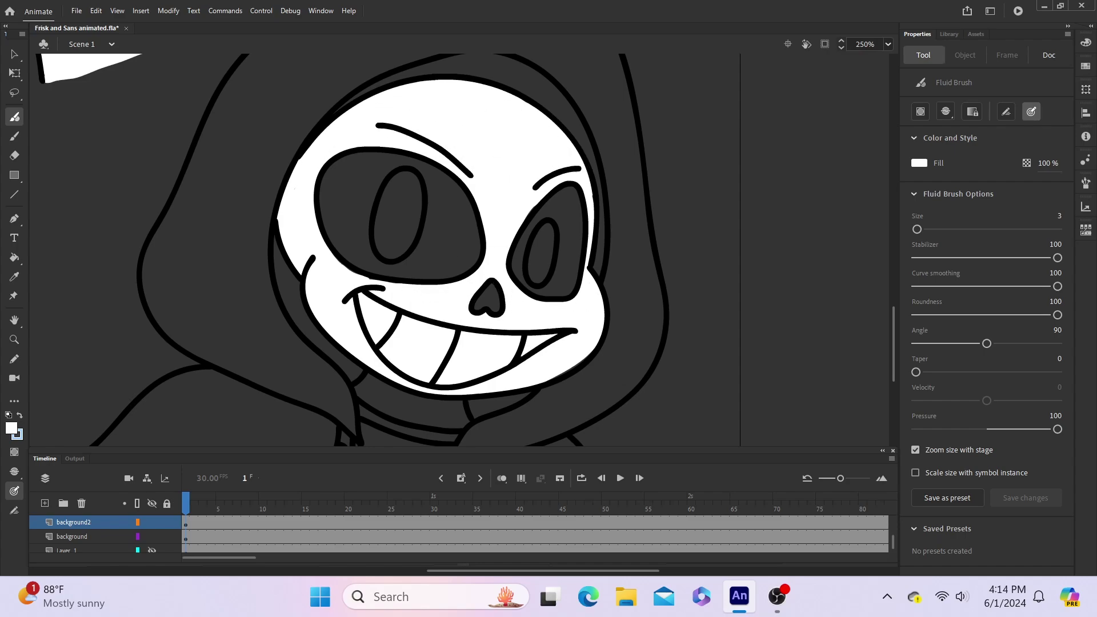
mouse_move(400, 177)
mouse_down()
mouse_move(394, 240)
mouse_move(409, 195)
mouse_up()
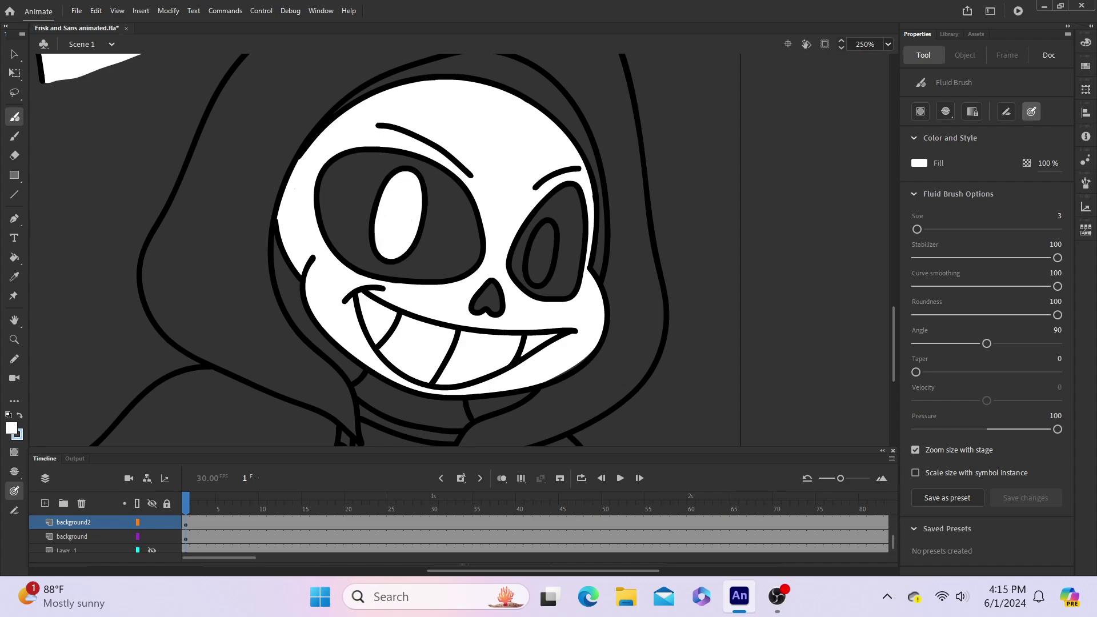
drag(540, 229, 537, 280)
Step: Paint white borders along the inner and outer edges of Sans's hood, all the way around both sides and the top
mouse_move(354, 434)
mouse_down()
mouse_move(264, 277)
mouse_move(271, 199)
mouse_up()
mouse_move(345, 408)
mouse_down()
mouse_move(157, 325)
mouse_move(237, 81)
mouse_up()
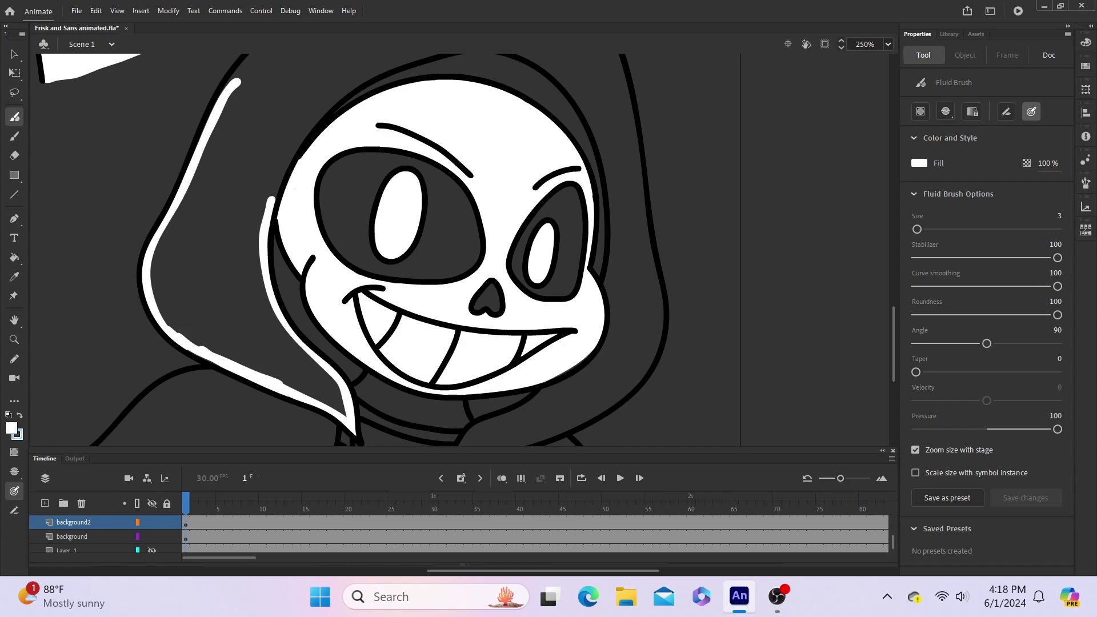
scroll(237, 81, up, 3)
mouse_move(237, 234)
mouse_down()
mouse_move(411, 123)
mouse_move(485, 113)
mouse_move(640, 314)
mouse_move(654, 431)
mouse_up()
scroll(654, 431, down, 6)
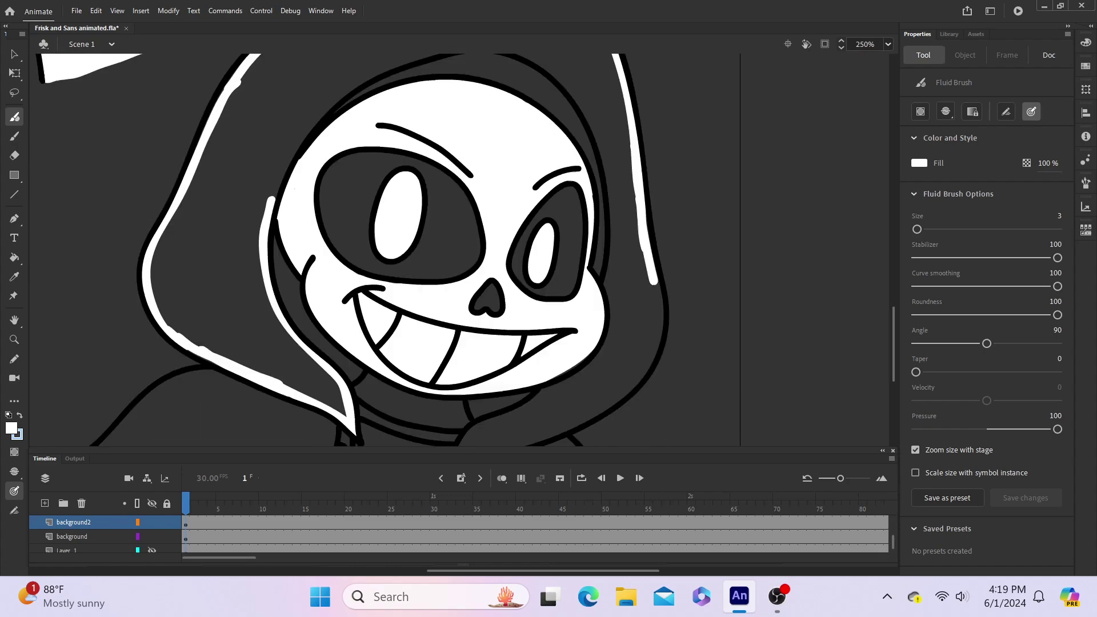
mouse_move(551, 234)
mouse_down()
mouse_move(457, 303)
mouse_move(637, 223)
mouse_move(654, 129)
mouse_up()
drag(551, 234, 607, 127)
scroll(608, 127, up, 3)
drag(267, 205, 355, 89)
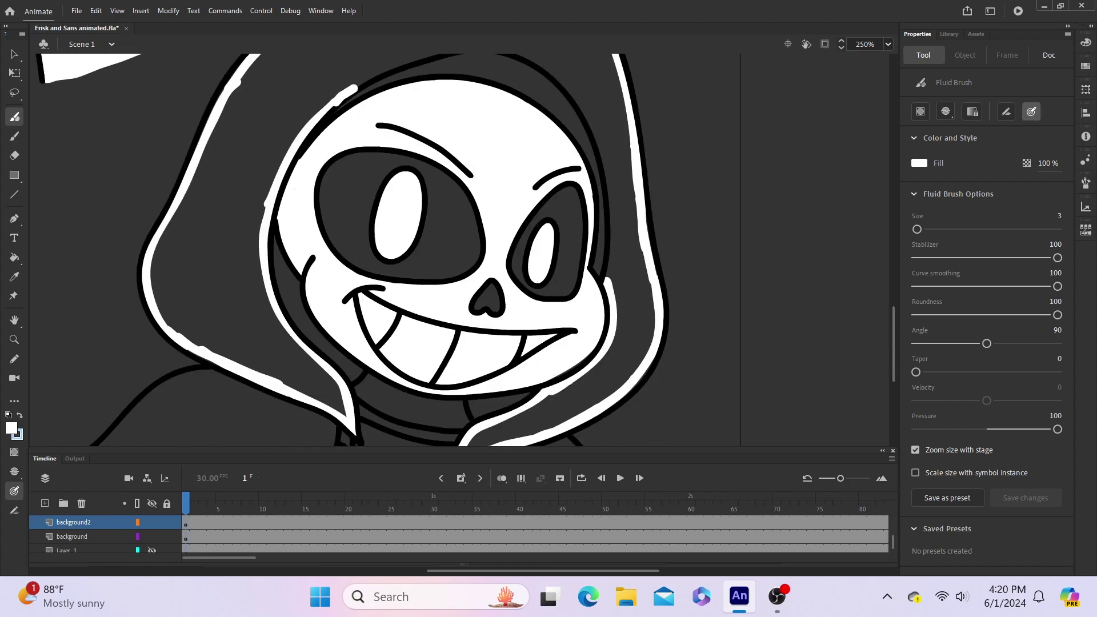
scroll(403, 205, up, 3)
mouse_move(412, 203)
mouse_down()
mouse_move(515, 197)
mouse_move(615, 437)
mouse_up()
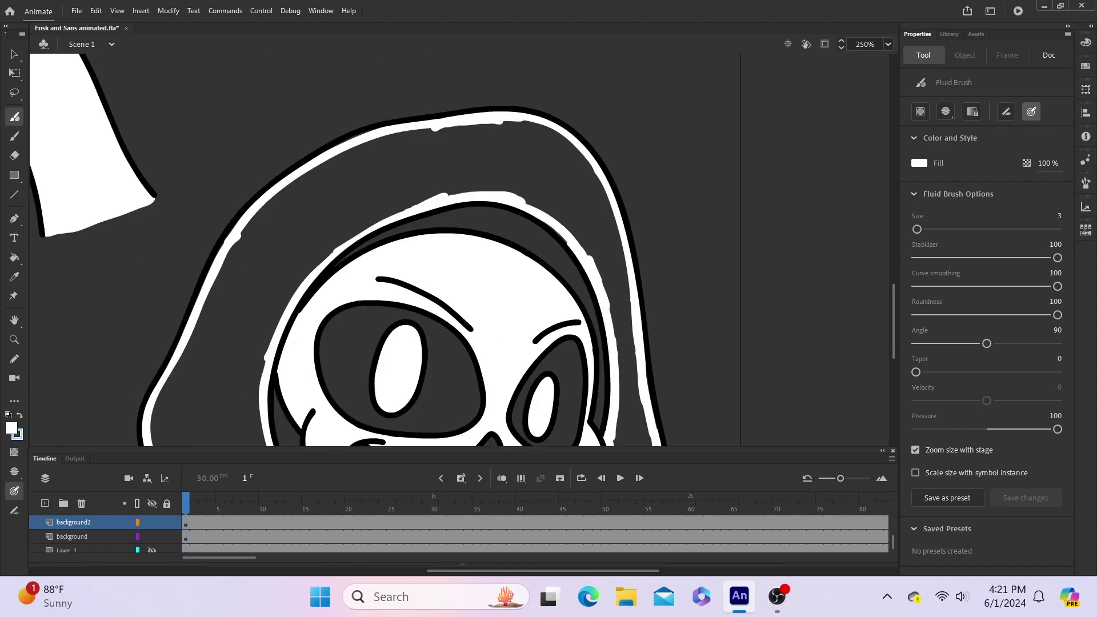
Step: Fill the right side of Sans's hood white, from the tip below the chin up beside the skull
scroll(607, 343, down, 6)
mouse_move(468, 293)
mouse_down()
mouse_move(573, 230)
mouse_move(630, 97)
mouse_up()
mouse_move(620, 97)
mouse_down()
mouse_move(640, 205)
mouse_move(519, 276)
mouse_up()
drag(583, 247, 492, 290)
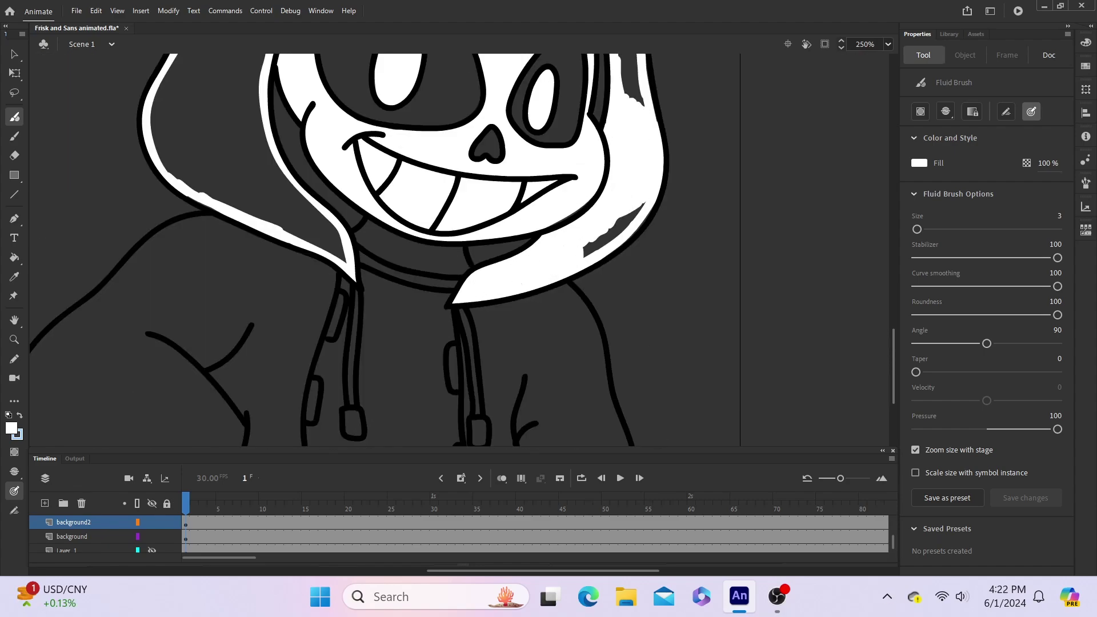
scroll(629, 229, up, 6)
drag(620, 259, 634, 422)
Step: Fill the upper right and top of the hood white, extending the fill toward its upper left curve
drag(616, 326, 528, 197)
mouse_move(517, 191)
mouse_down()
mouse_move(451, 152)
mouse_move(597, 226)
mouse_up()
mouse_move(622, 254)
mouse_down()
mouse_move(520, 124)
mouse_move(577, 169)
mouse_up()
drag(543, 160, 599, 208)
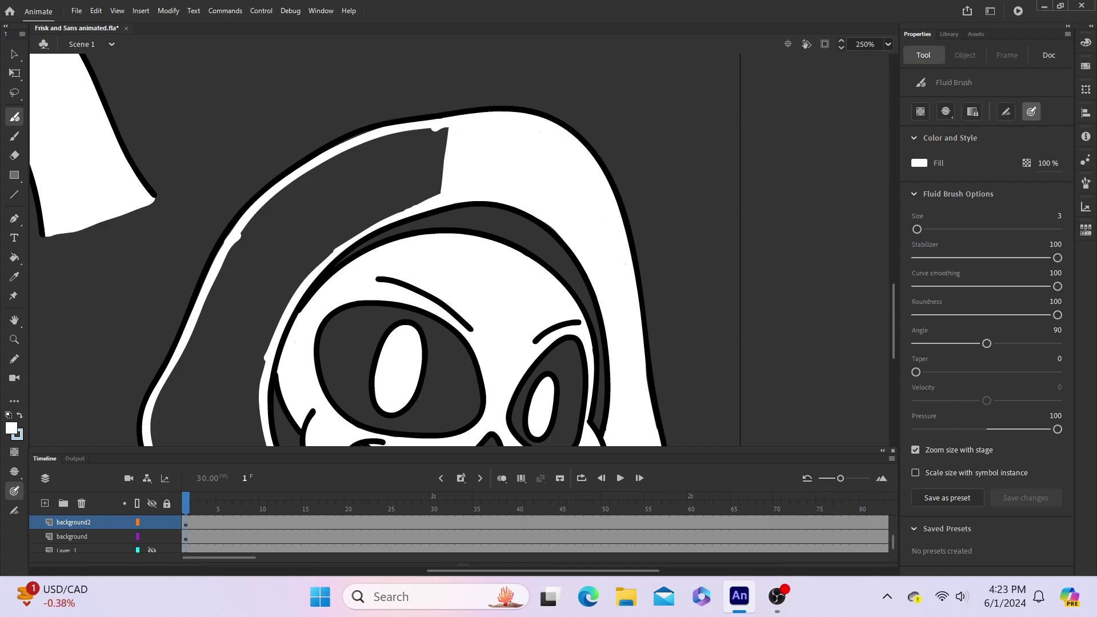
drag(350, 150, 411, 207)
mouse_move(375, 161)
mouse_down()
mouse_move(438, 191)
mouse_move(439, 171)
mouse_up()
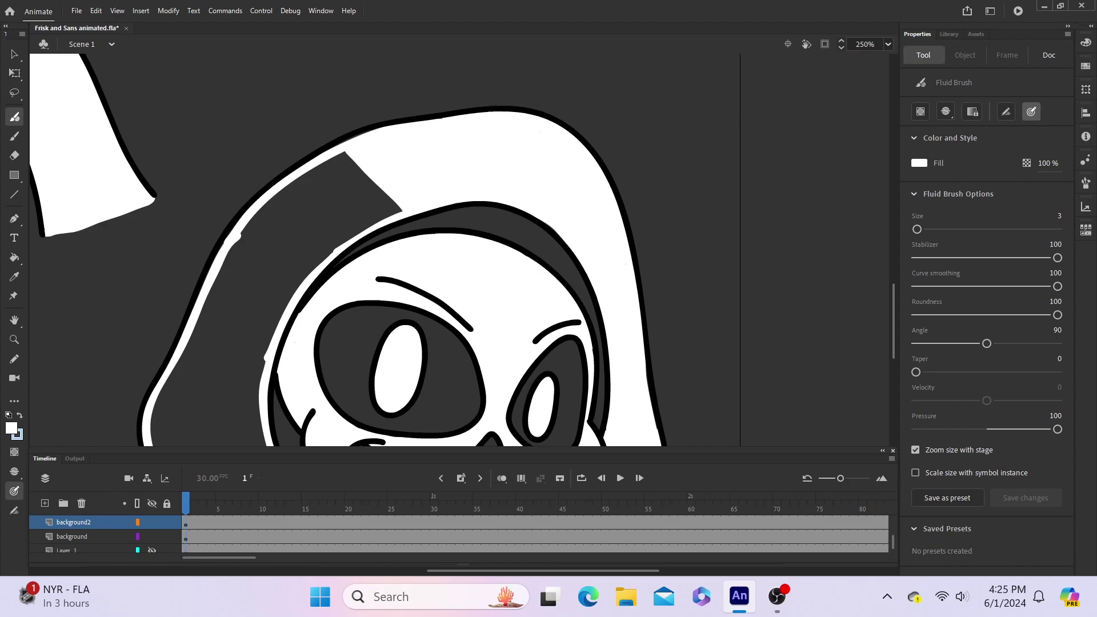
Step: Widen the white band along the inner edge of the hood's left side and fill in toward its lower tip
scroll(462, 250, down, 3)
scroll(463, 250, up, 3)
scroll(462, 250, down, 3)
scroll(462, 250, up, 3)
drag(343, 246, 259, 377)
scroll(463, 249, down, 3)
drag(264, 277, 291, 346)
drag(310, 377, 342, 414)
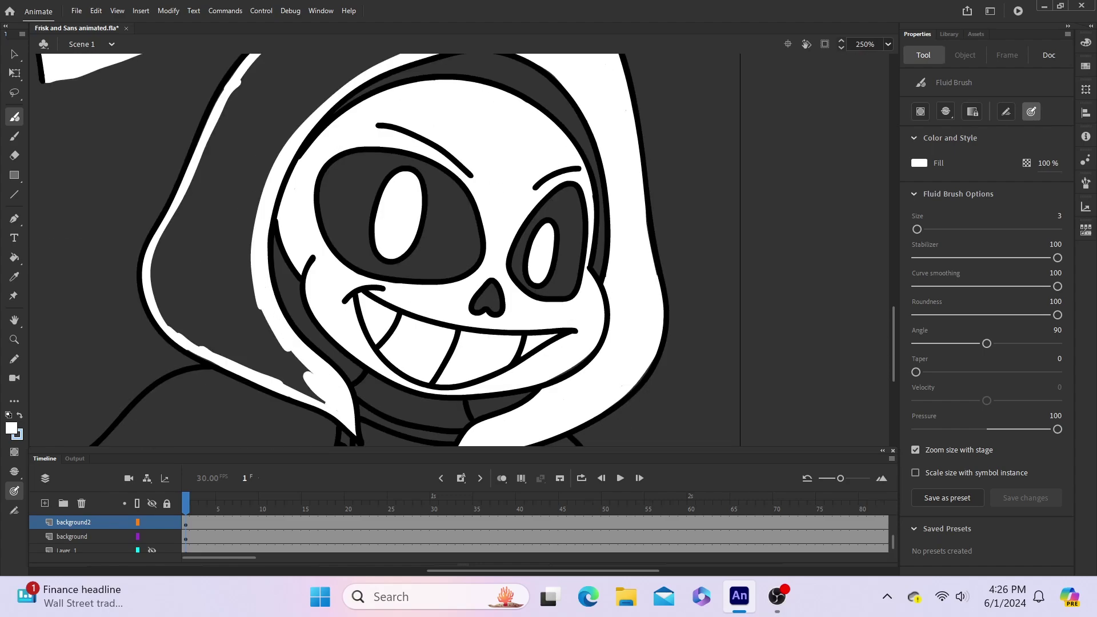
drag(257, 288, 320, 399)
drag(281, 135, 280, 375)
drag(325, 89, 263, 203)
Step: Fill the left side of the hood white at brush size 8, finishing the strips near its outer edge at size 5
scroll(463, 250, up, 3)
drag(917, 229, 921, 229)
drag(333, 202, 260, 400)
scroll(463, 250, down, 3)
scroll(463, 250, up, 6)
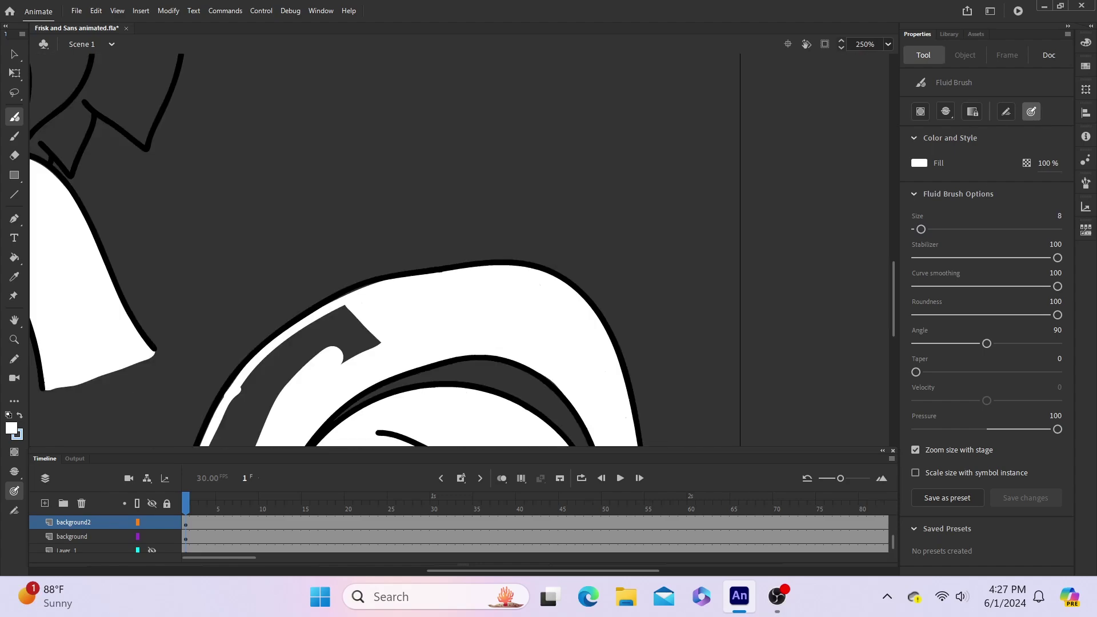
scroll(463, 250, down, 6)
scroll(463, 250, up, 3)
drag(340, 163, 191, 423)
drag(240, 280, 163, 437)
drag(251, 259, 211, 303)
drag(921, 229, 919, 230)
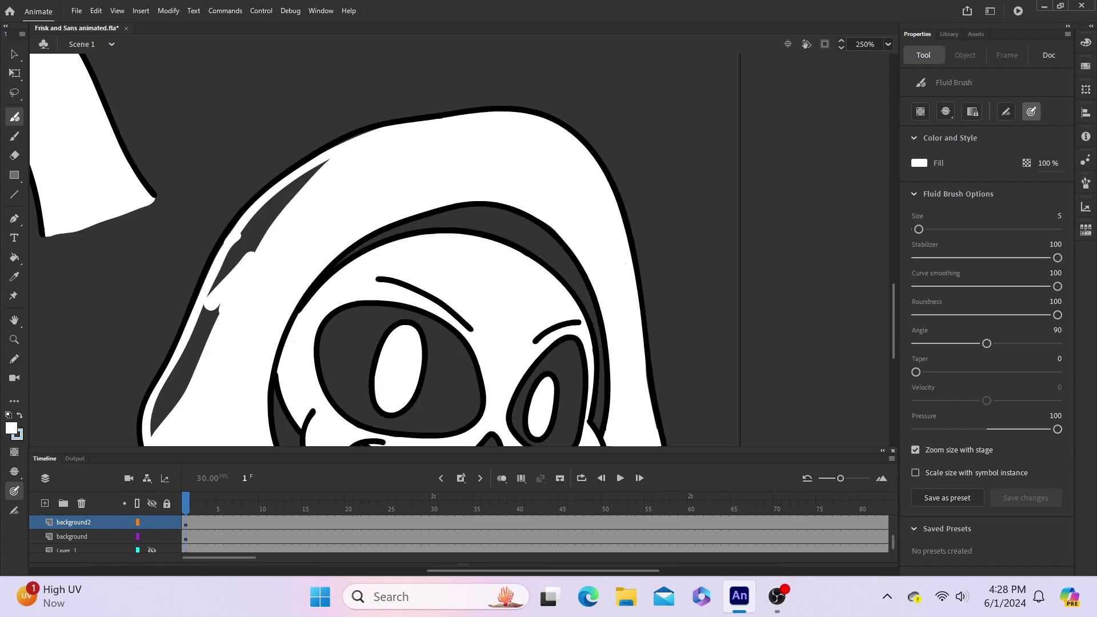
drag(320, 163, 157, 431)
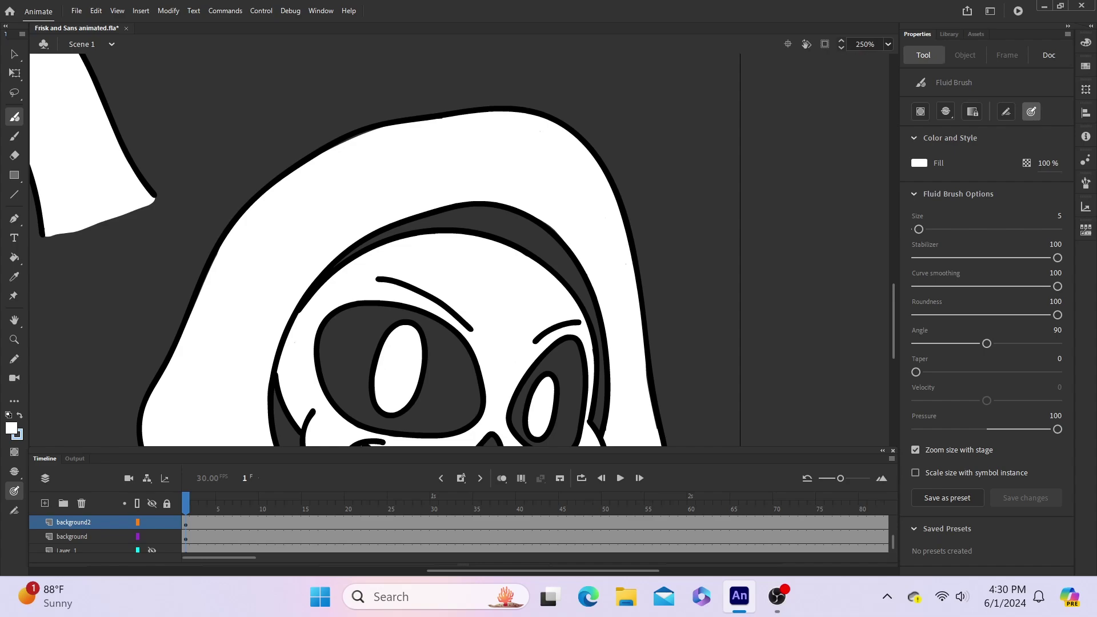
Step: Fill Sans's shirt and collar white with brush sizes 3 and 4, leaving the jacket trim and drawstrings unpainted
scroll(348, 250, down, 5)
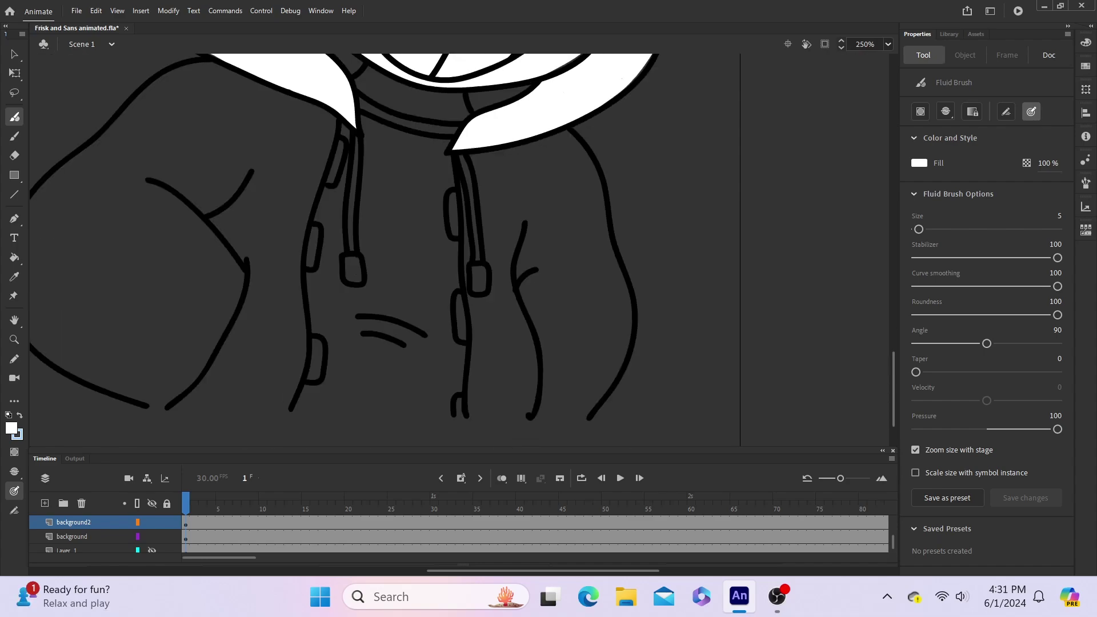
scroll(348, 250, up, 3)
scroll(348, 250, down, 3)
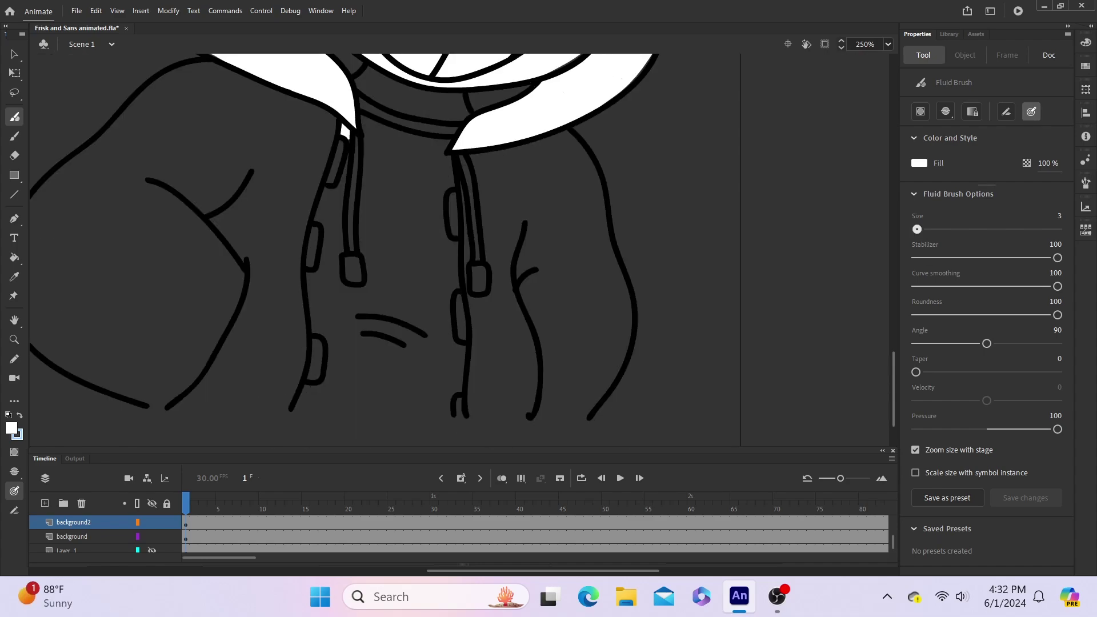
mouse_move(330, 251)
mouse_down()
mouse_move(325, 337)
mouse_move(429, 337)
mouse_move(366, 148)
mouse_move(400, 137)
mouse_move(400, 268)
mouse_move(451, 320)
mouse_move(457, 412)
mouse_move(294, 409)
mouse_move(365, 377)
mouse_move(431, 403)
mouse_up()
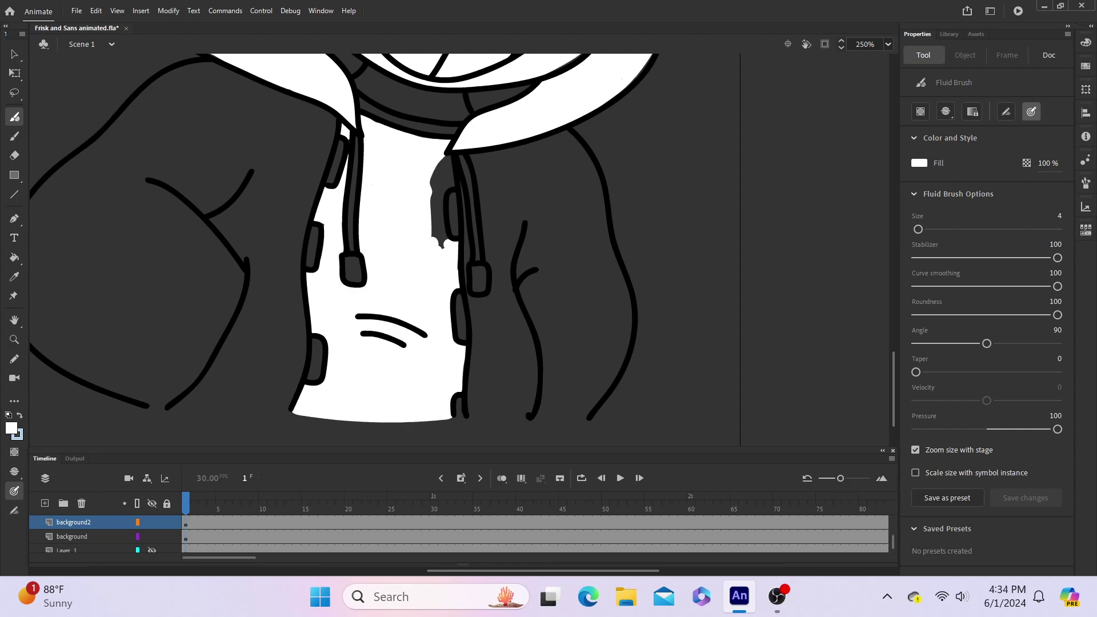
mouse_move(439, 243)
mouse_down()
mouse_move(450, 180)
mouse_move(360, 102)
mouse_up()
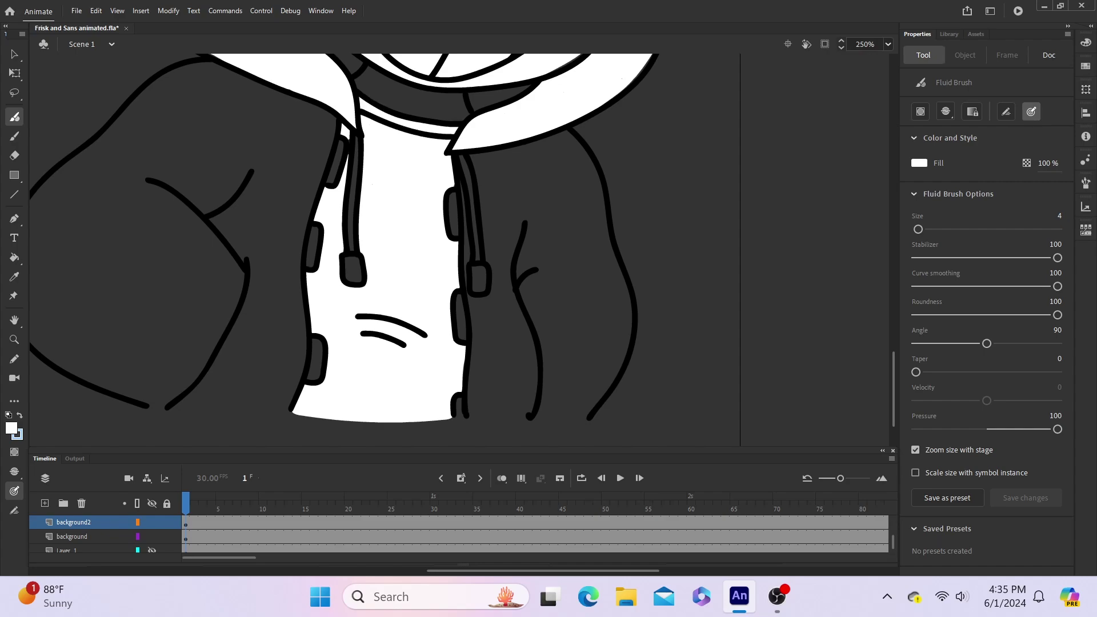
Step: Paint Sans's neck above the collar and the end pieces of both hood drawstrings white
scroll(411, 245, up, 3)
mouse_move(459, 252)
mouse_down()
mouse_move(389, 236)
mouse_move(445, 257)
mouse_up()
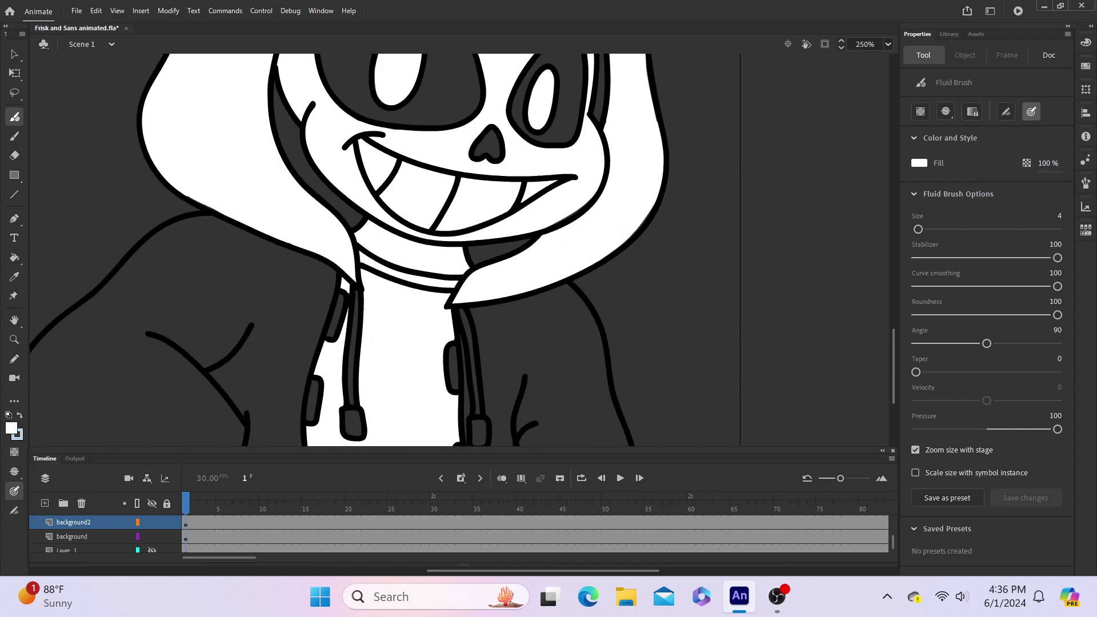
scroll(411, 245, down, 3)
drag(347, 260, 353, 279)
drag(476, 269, 480, 291)
scroll(411, 246, up, 9)
scroll(411, 246, down, 9)
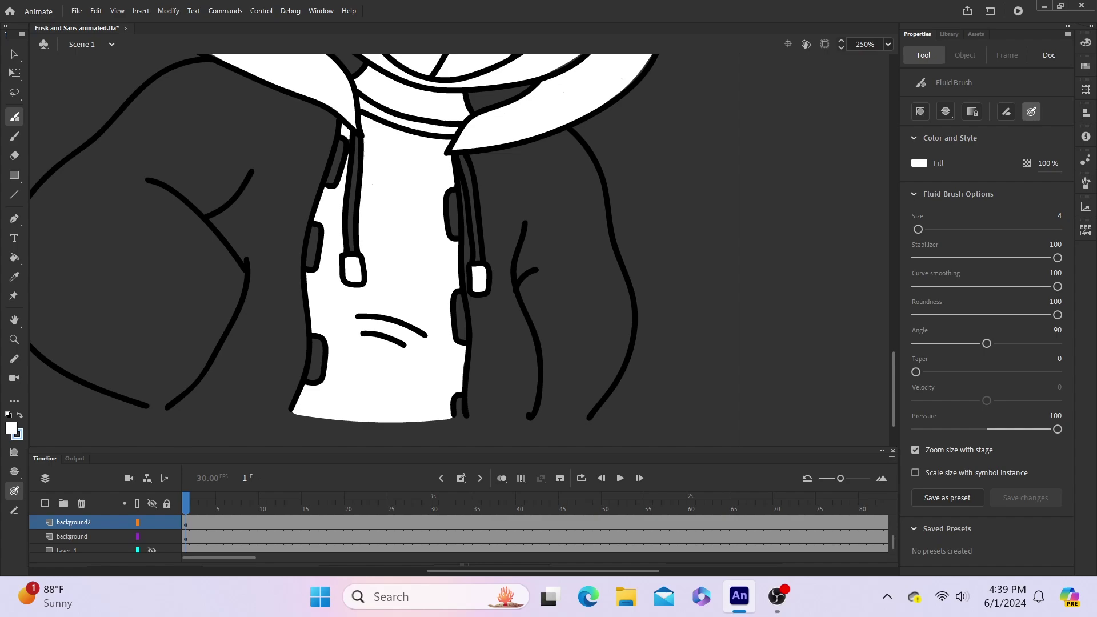
Step: Add keyframes on the background2 layer at frames 41, 43, 45, 49, 51 and 53, adjusting the white pupil fills for Sans's blink
scroll(457, 251, right, 1)
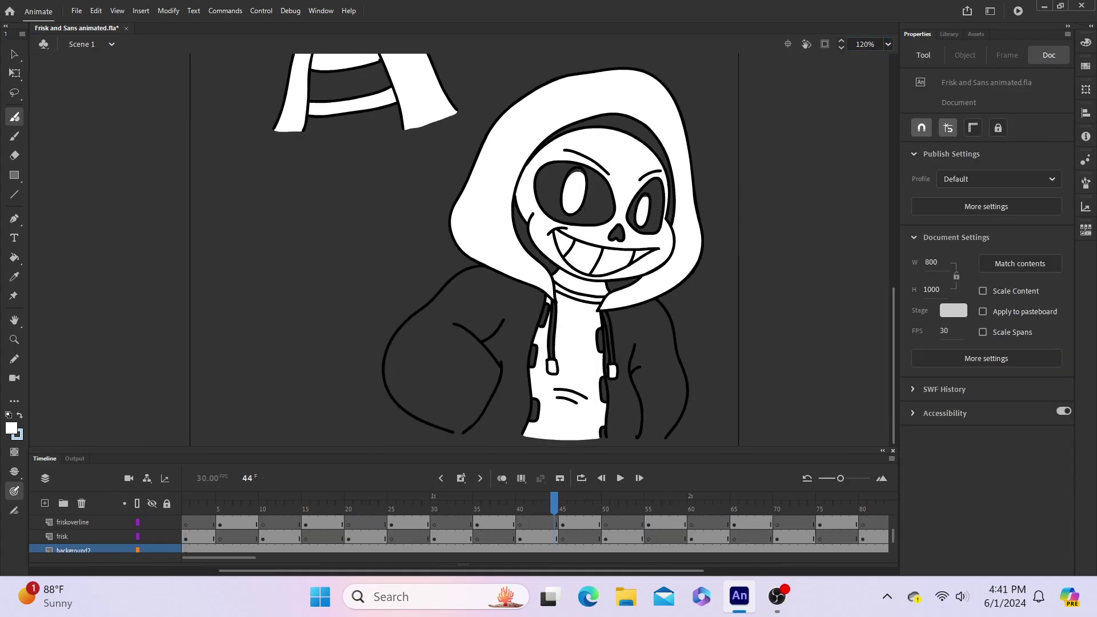
scroll(457, 535, up, 3)
click(794, 503)
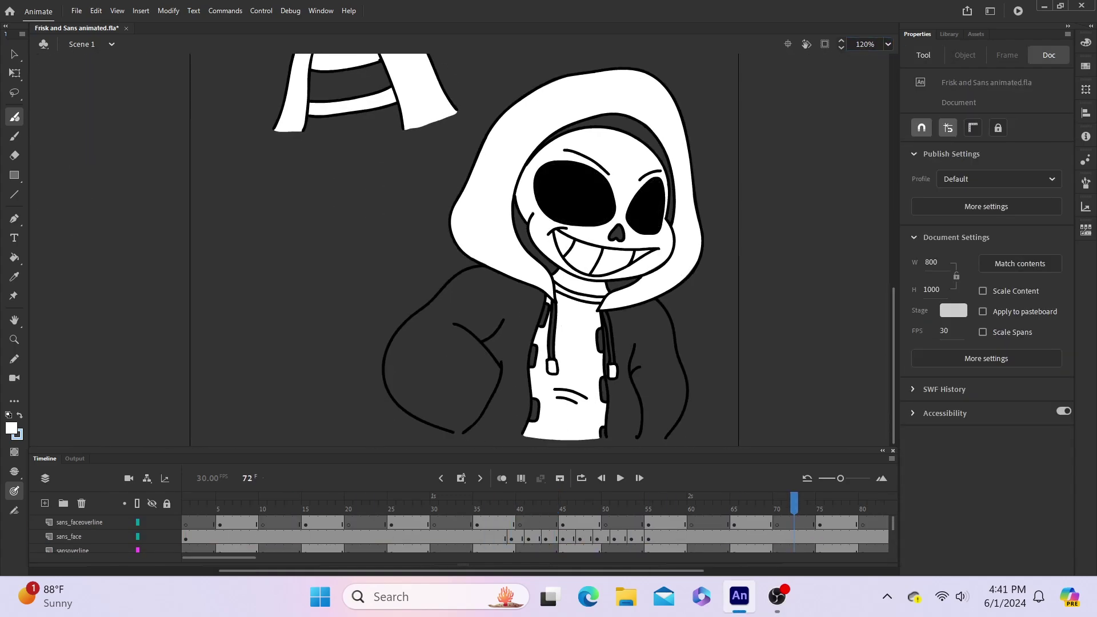
click(511, 504)
scroll(457, 534, down, 5)
key(z)
double_click(599, 196)
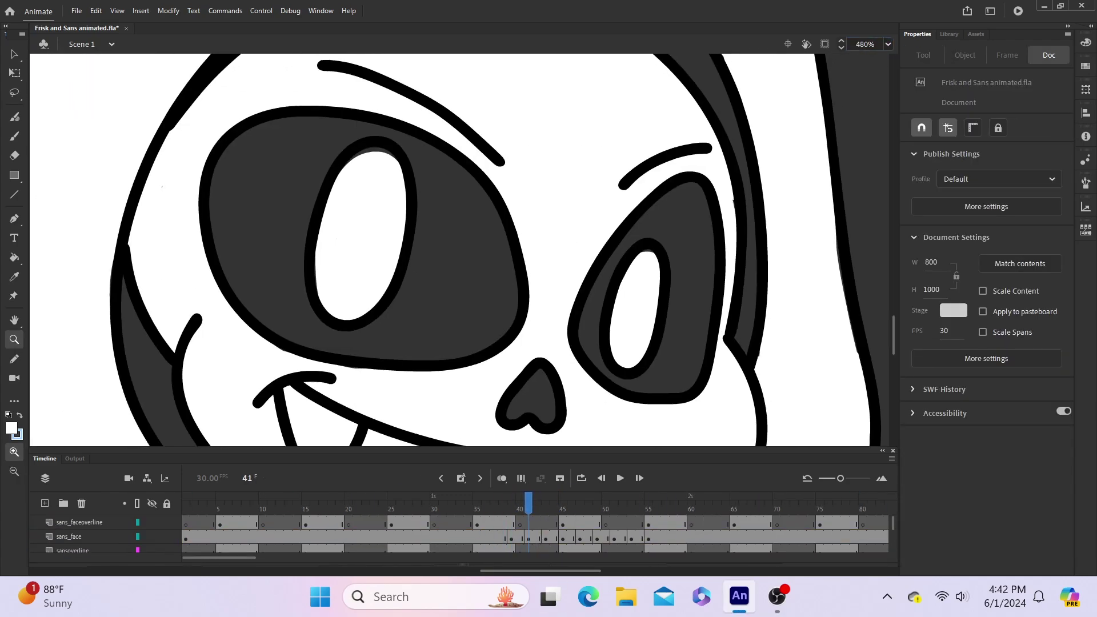
key(b)
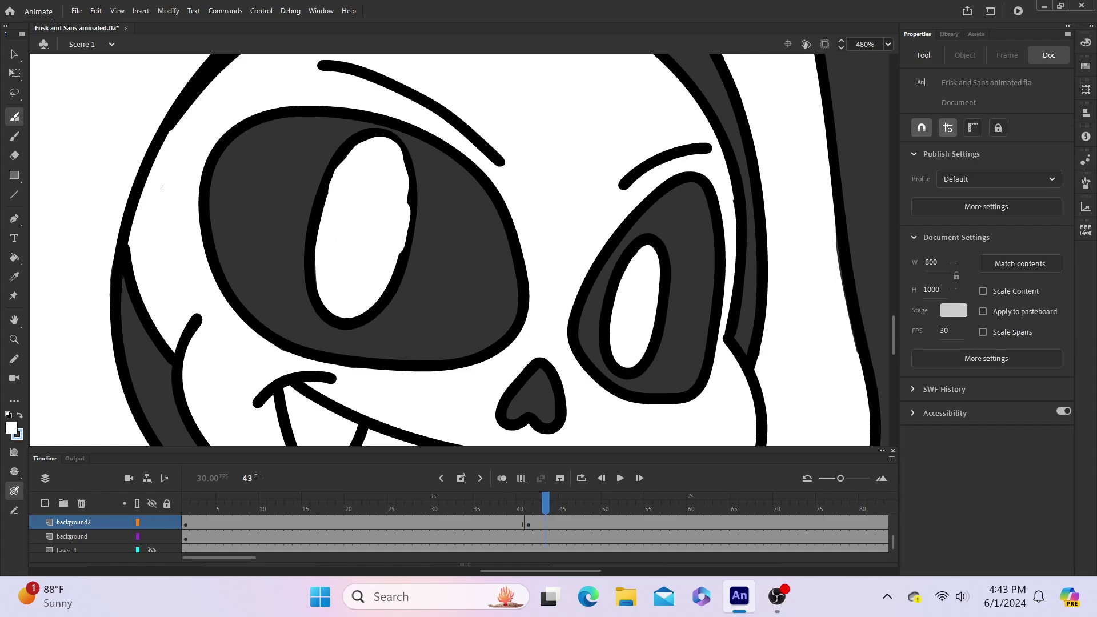
key(e)
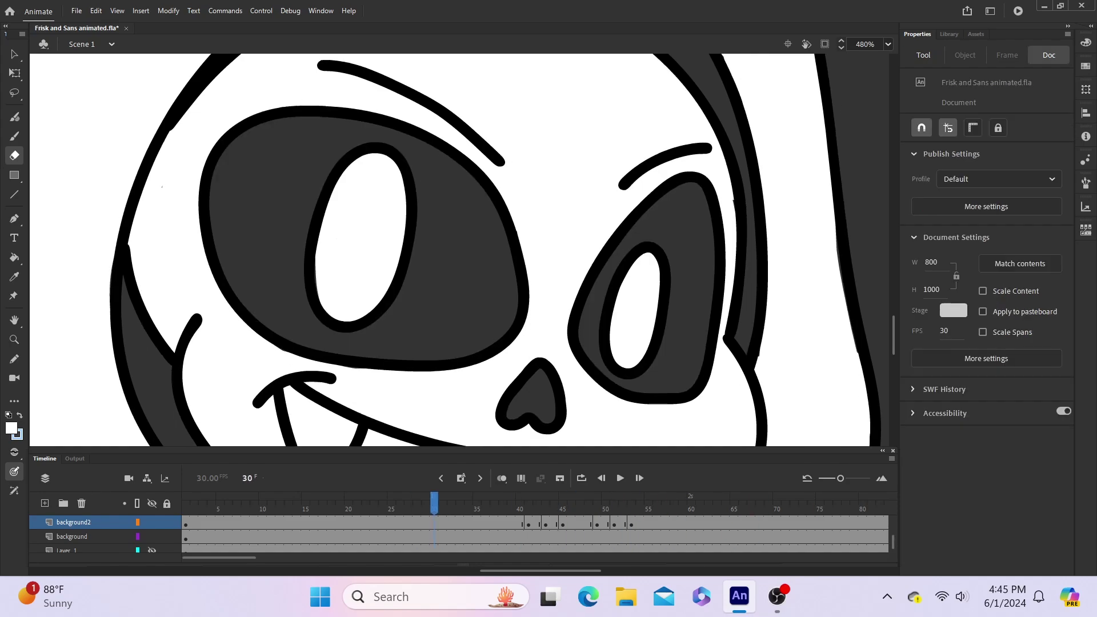
Step: Play the animation from frame 1 with both characters in view to check the white fills and the blink
scroll(463, 249, down, 8)
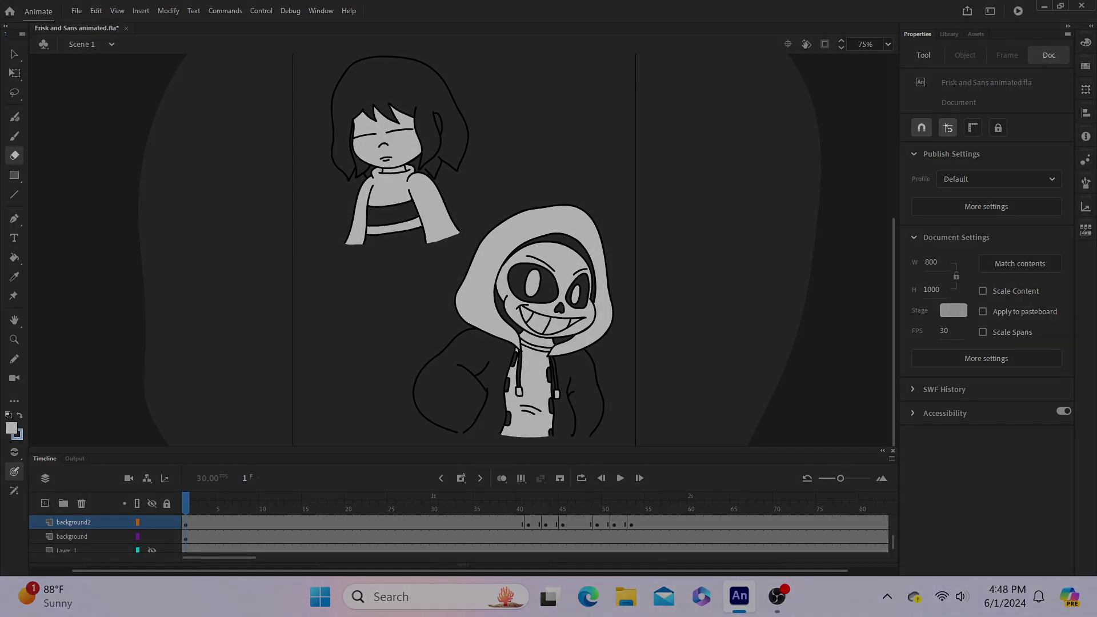
key(Return)
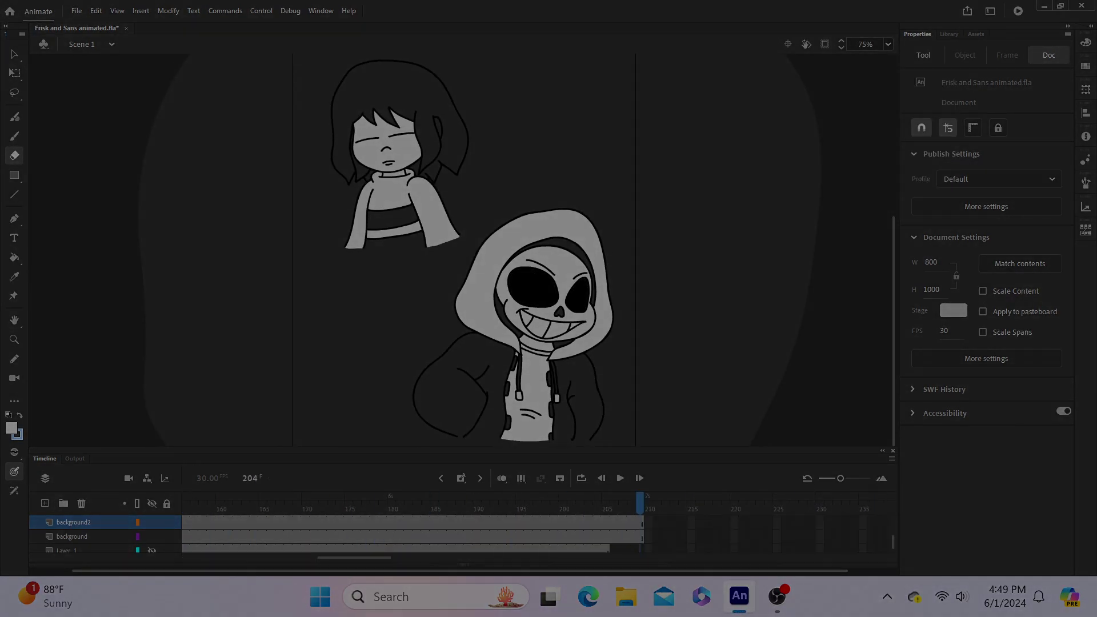